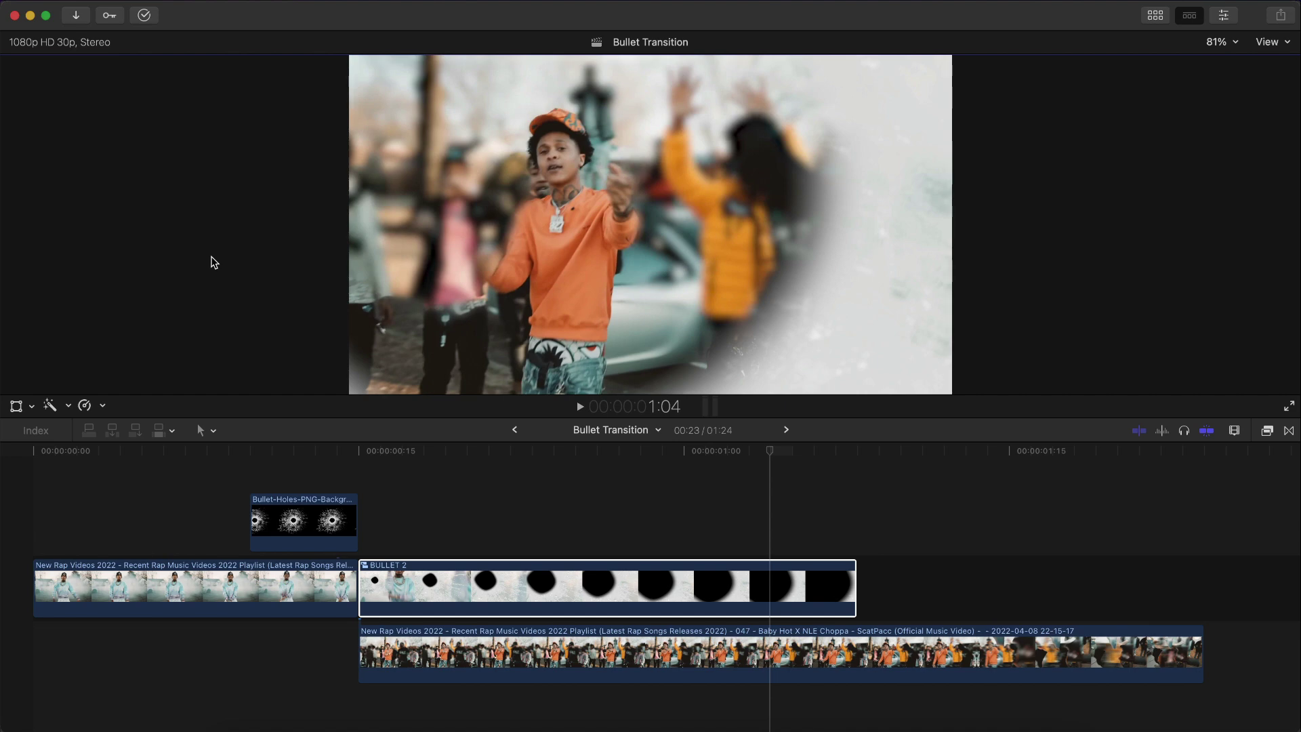
- Play back the finished bullet transition from the first shot through the BULLET 2 clip to examine the effect
{"action": "key", "text": "space"}
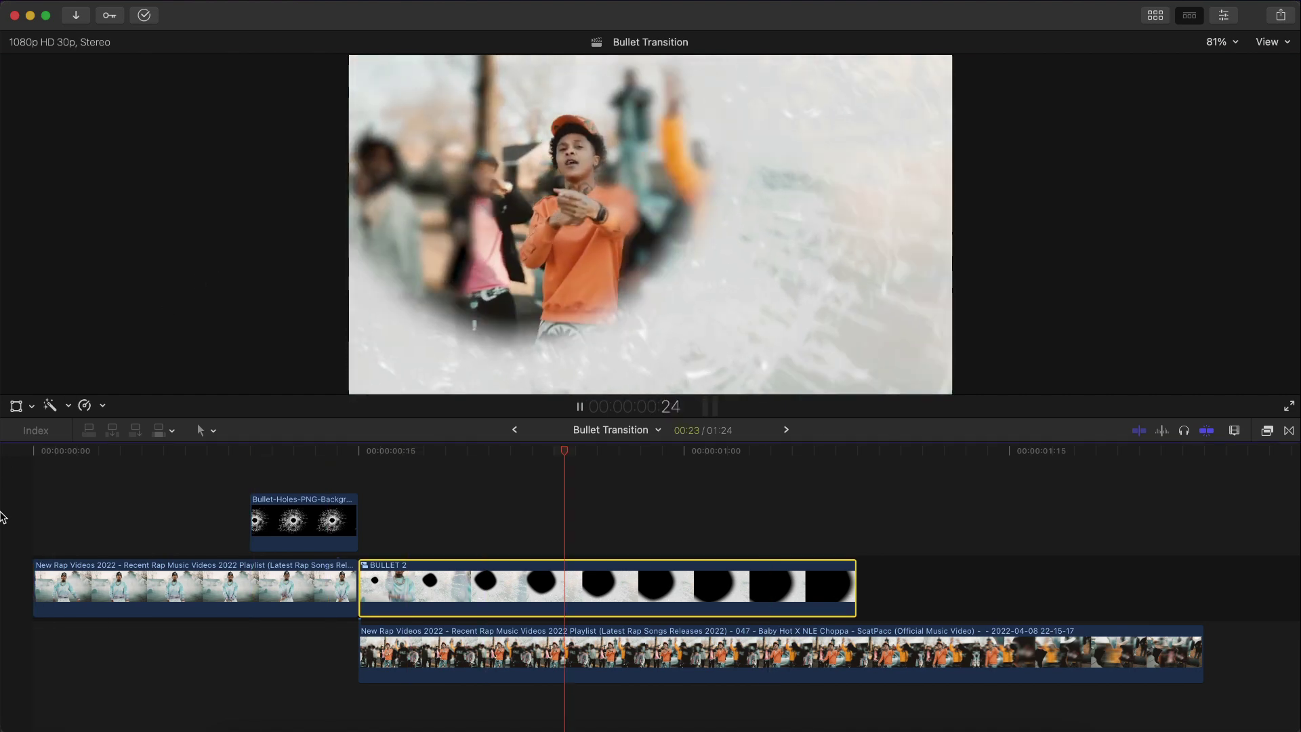
{"action": "key", "text": "space"}
{"action": "key", "text": "space"}
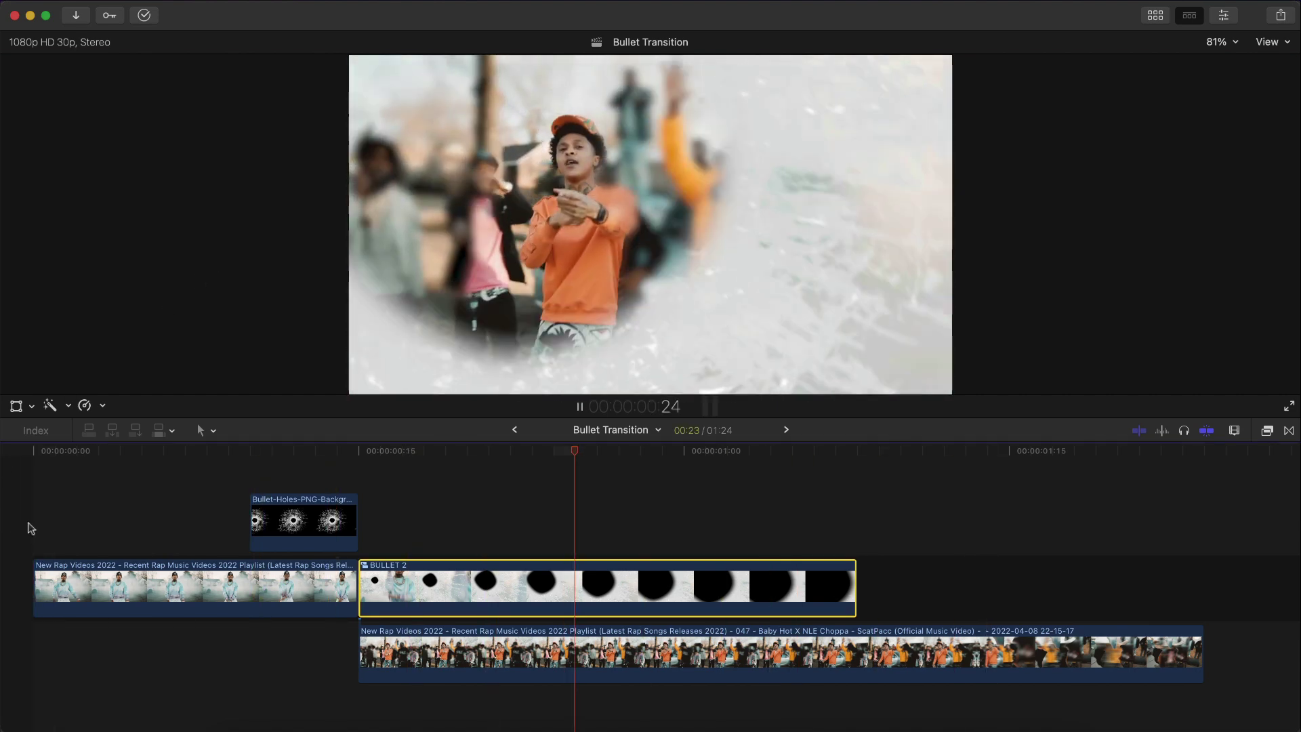
{"action": "key", "text": "space"}
{"action": "key", "text": "space"}
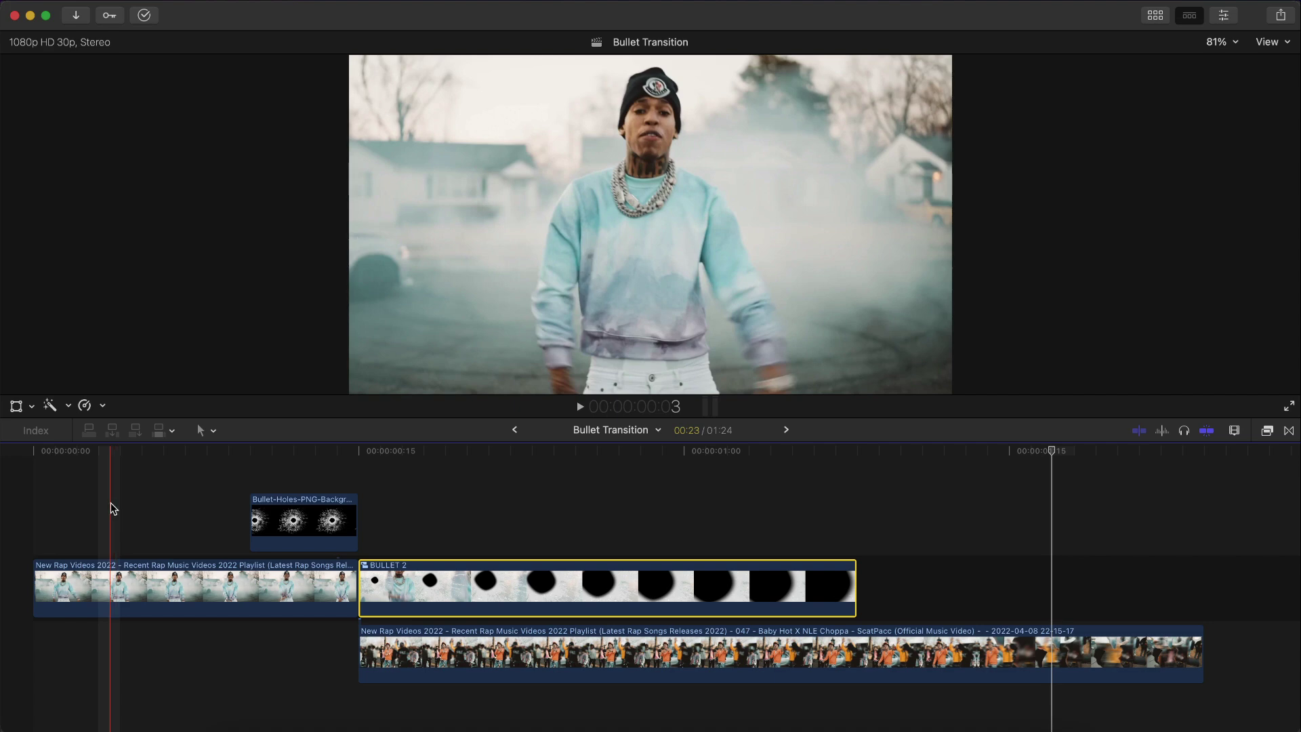
{"action": "key", "text": "space"}
{"action": "key", "text": "space"}
{"action": "key", "text": "space"}
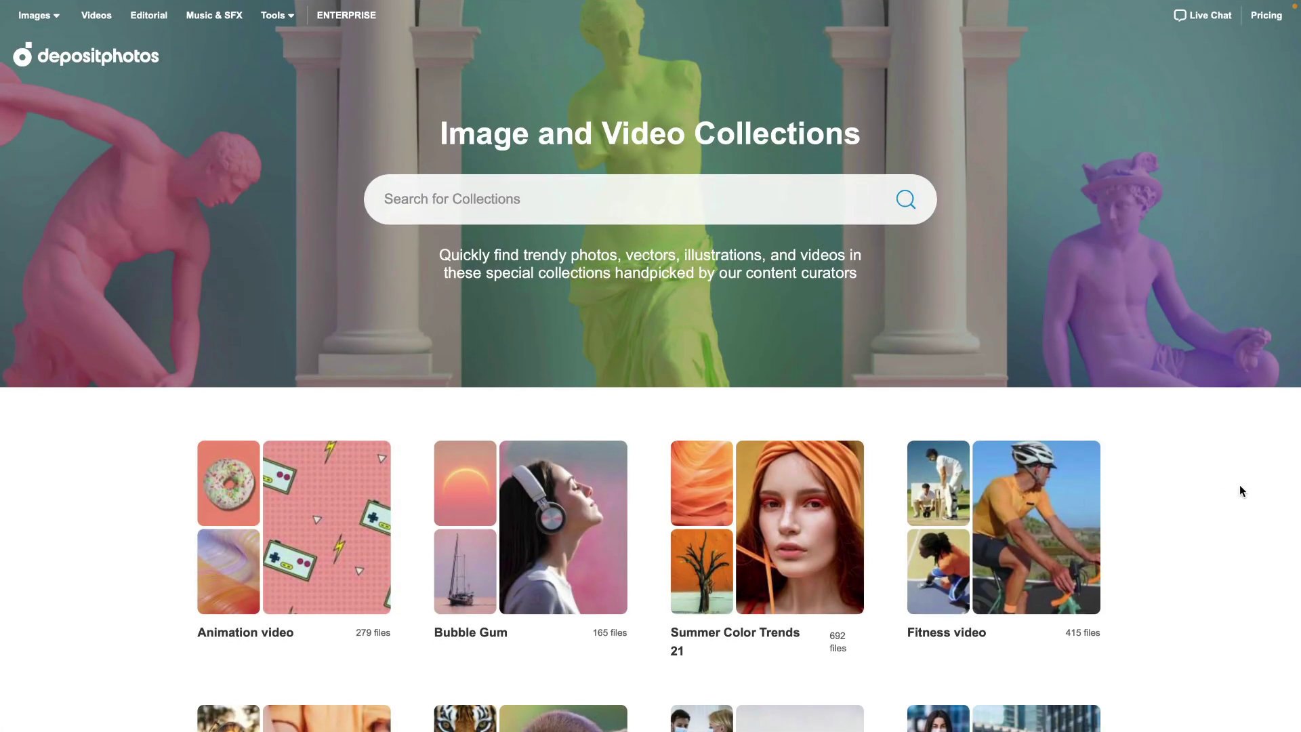
- On Depositphotos, browse the Summer Color Trends 21 collection and open the video Glitch Overlays Abstract Background 26
{"action": "scroll", "coordinate": [1240, 485], "scroll_direction": "down", "scroll_amount": 6}
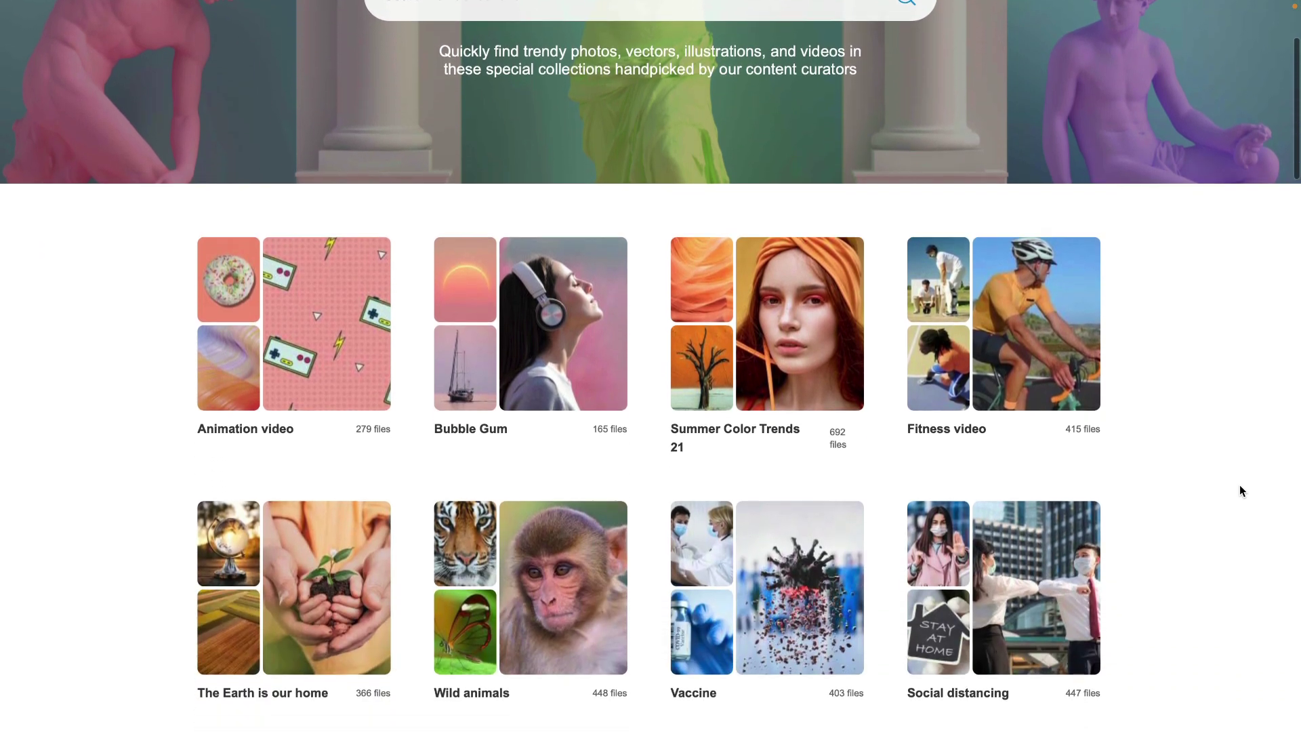
{"action": "scroll", "coordinate": [1238, 486], "scroll_direction": "down", "scroll_amount": 1}
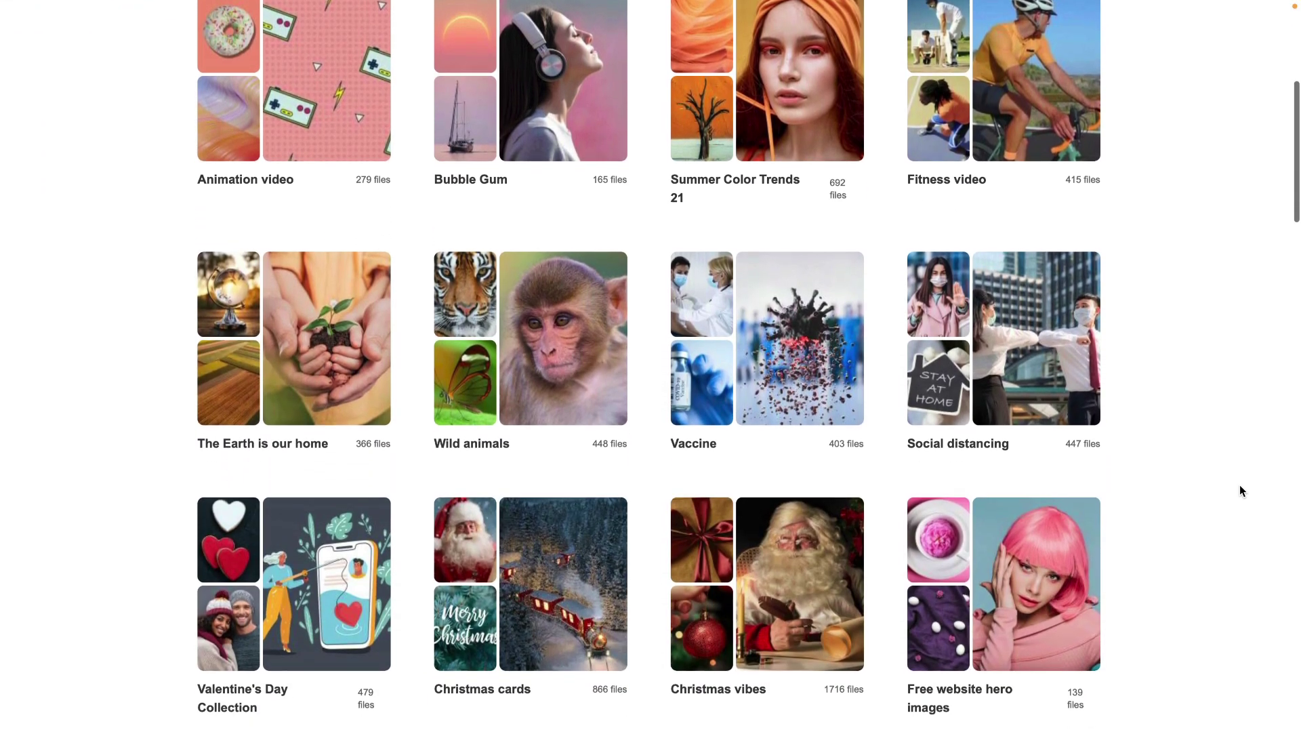
{"action": "left_click", "coordinate": [744, 183]}
{"action": "scroll", "coordinate": [1009, 170], "scroll_direction": "down", "scroll_amount": 6}
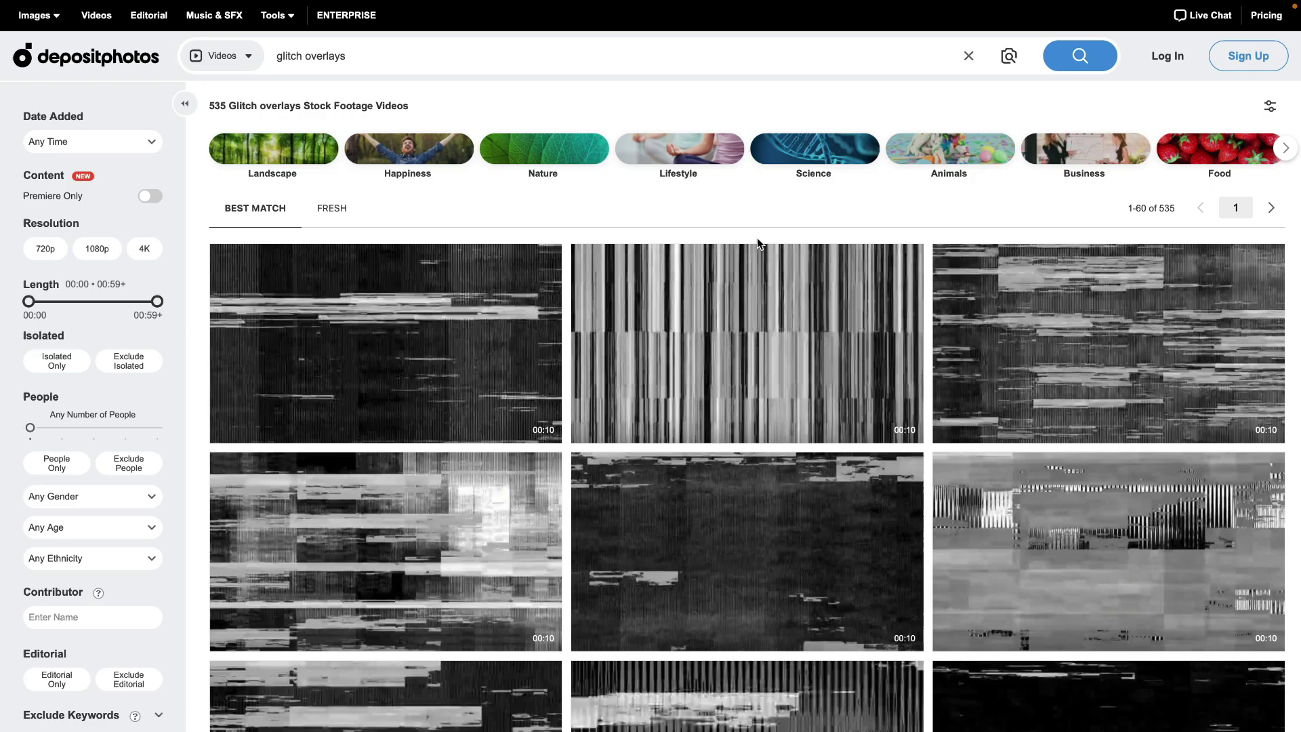
{"action": "scroll", "coordinate": [758, 237], "scroll_direction": "down", "scroll_amount": 6}
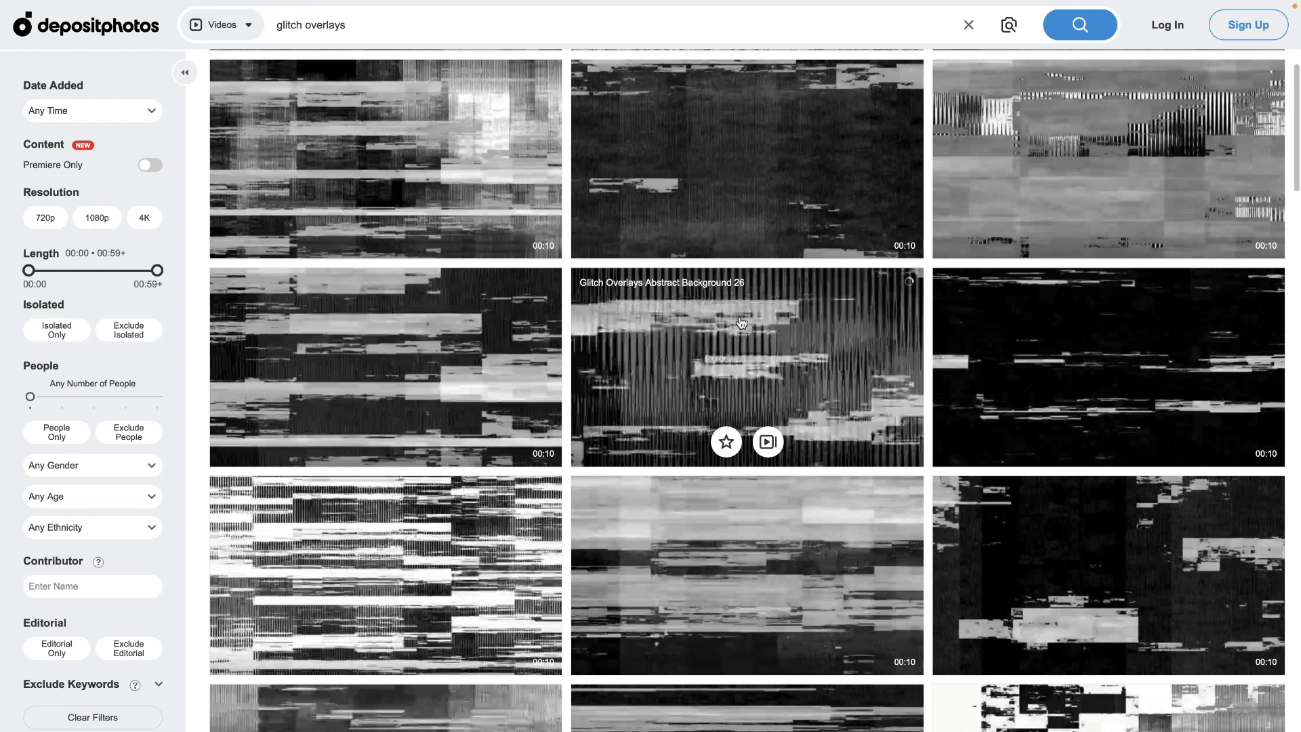
{"action": "left_click", "coordinate": [741, 323]}
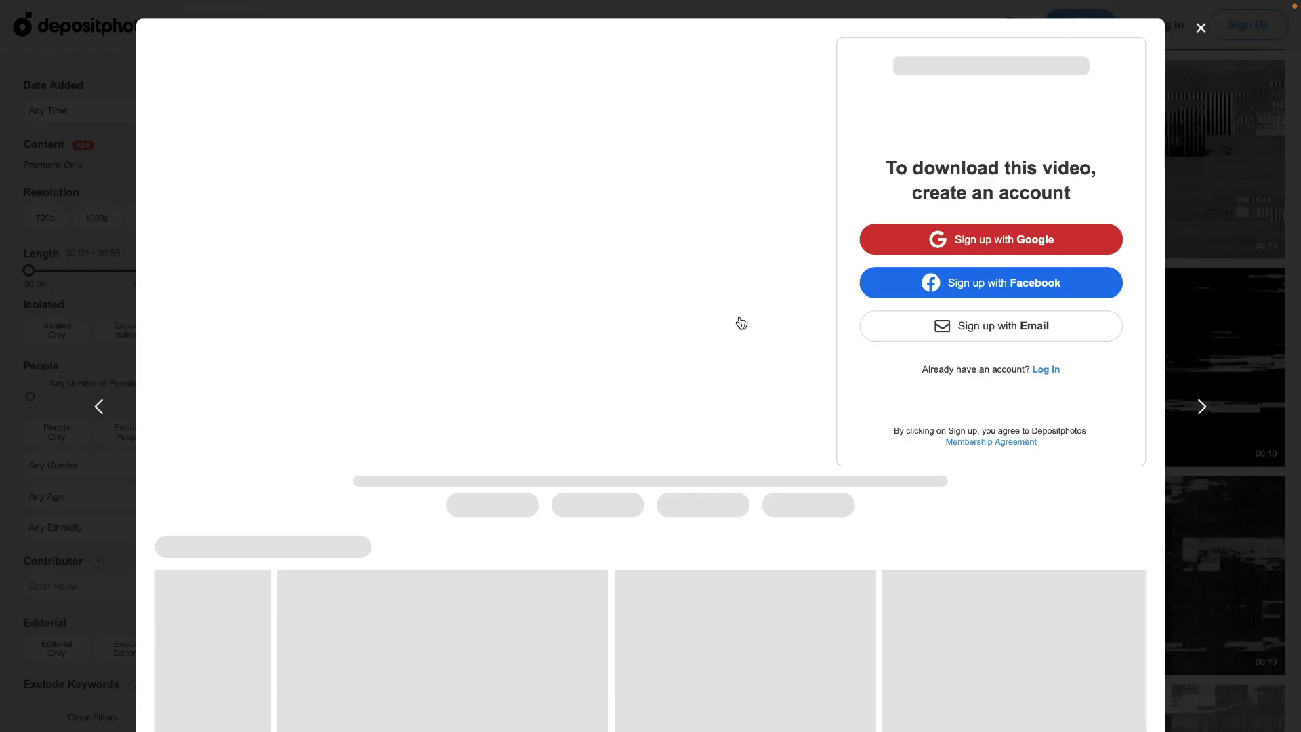
{"action": "scroll", "coordinate": [741, 322], "scroll_direction": "down", "scroll_amount": 5}
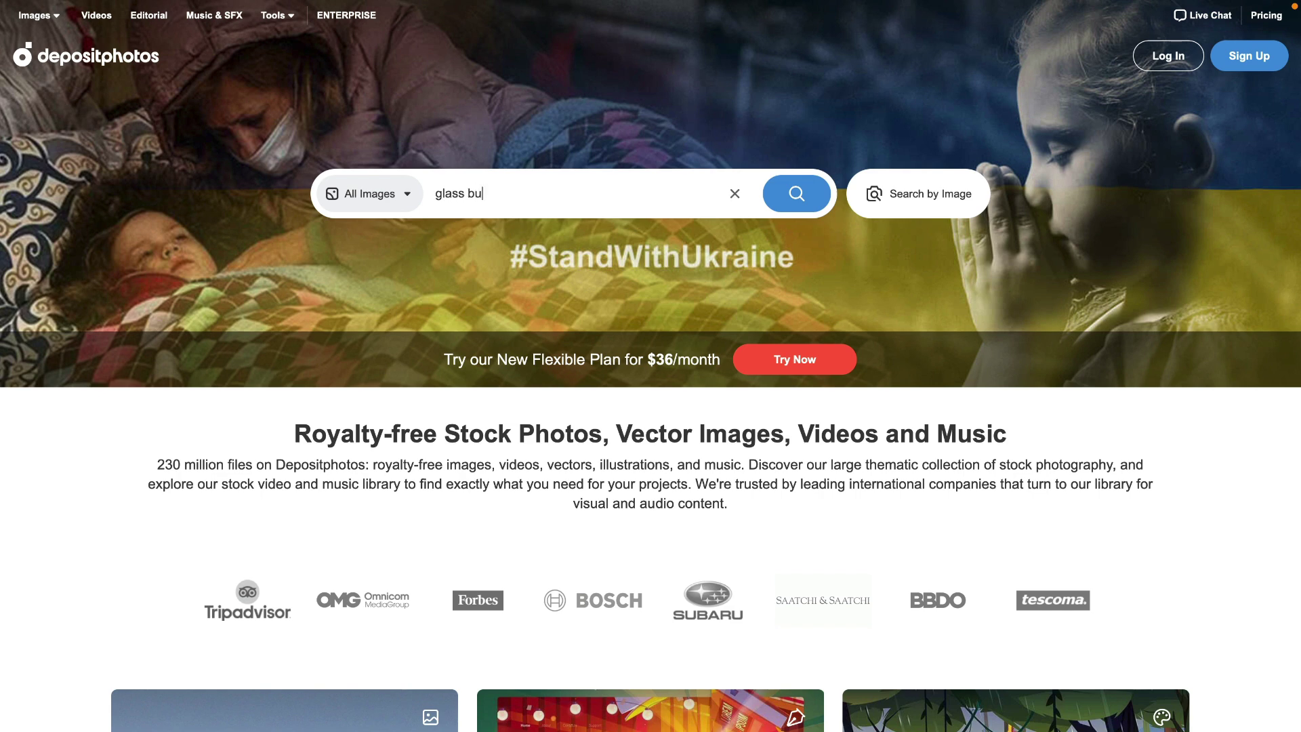
- Search Depositphotos for "glass bullet" with the media type limited to Videos
{"action": "left_click", "coordinate": [407, 195]}
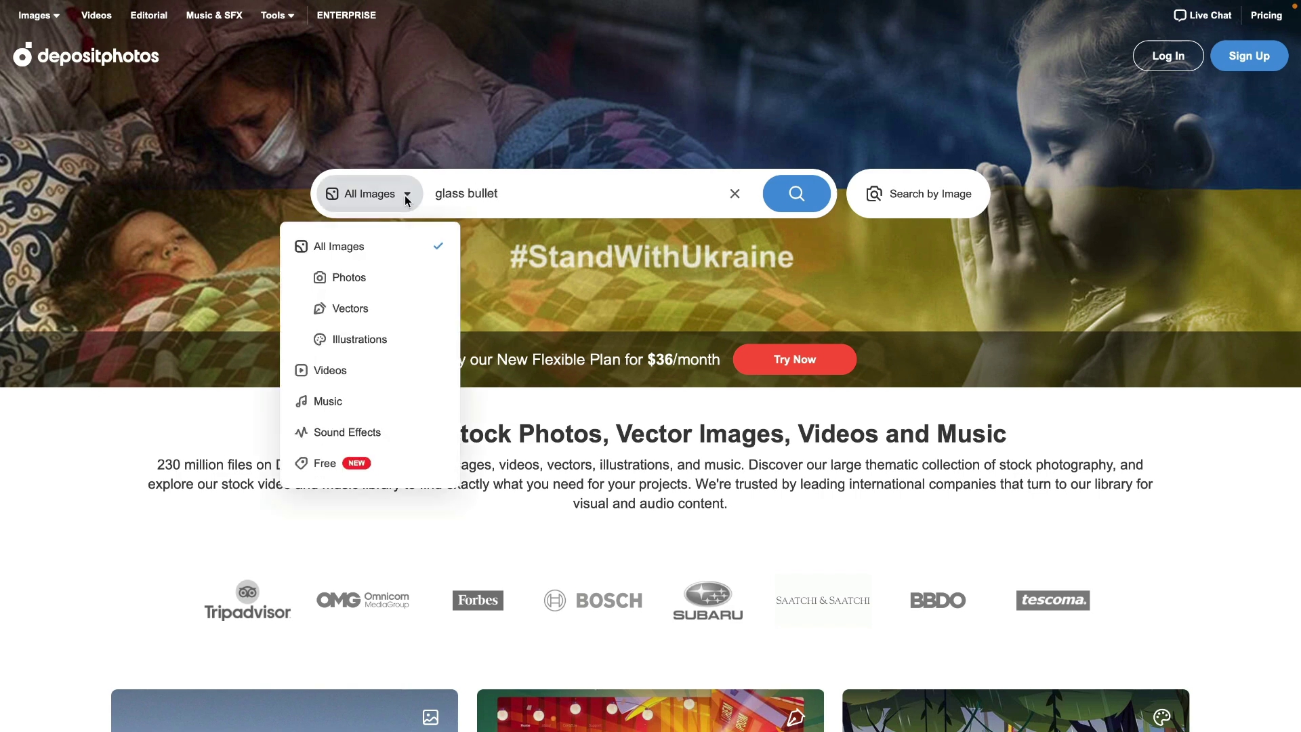
{"action": "left_click", "coordinate": [371, 377]}
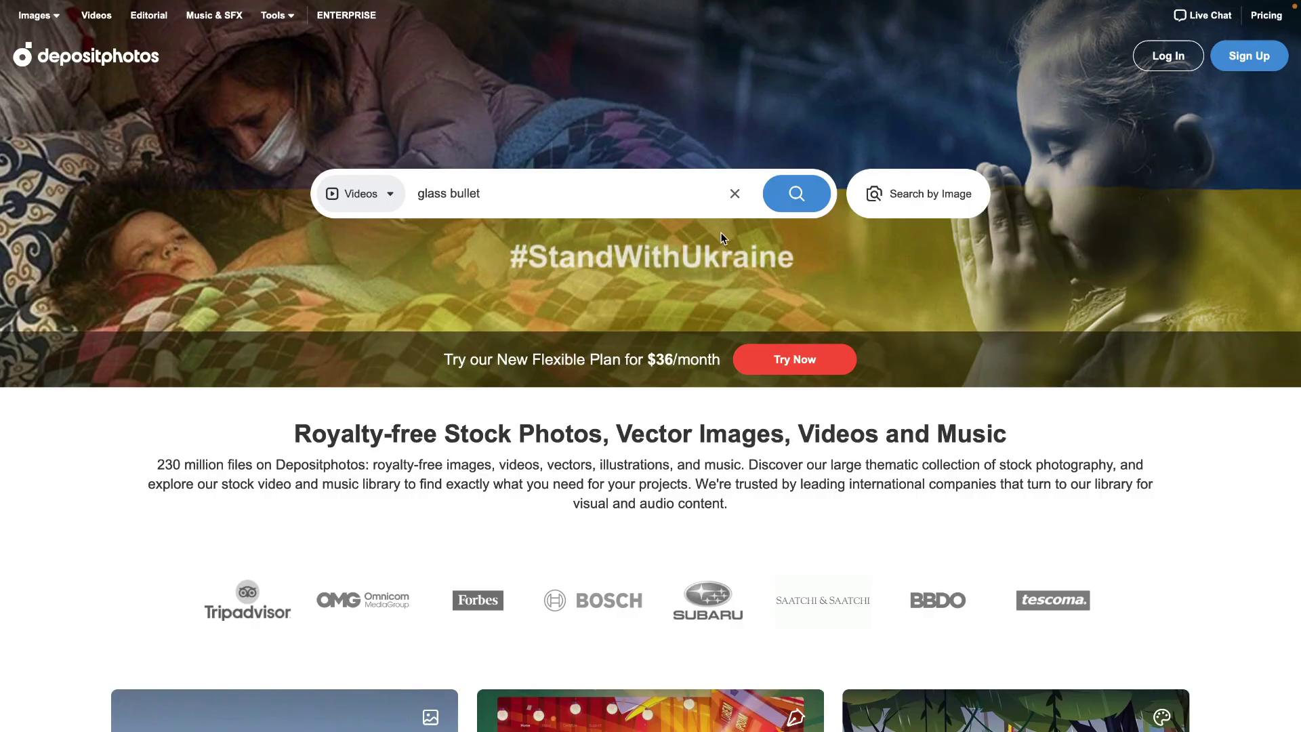
{"action": "left_click", "coordinate": [788, 195]}
- Examine the date options, site tools, related categories and filters available for the glass bullet video results
{"action": "left_click", "coordinate": [85, 220]}
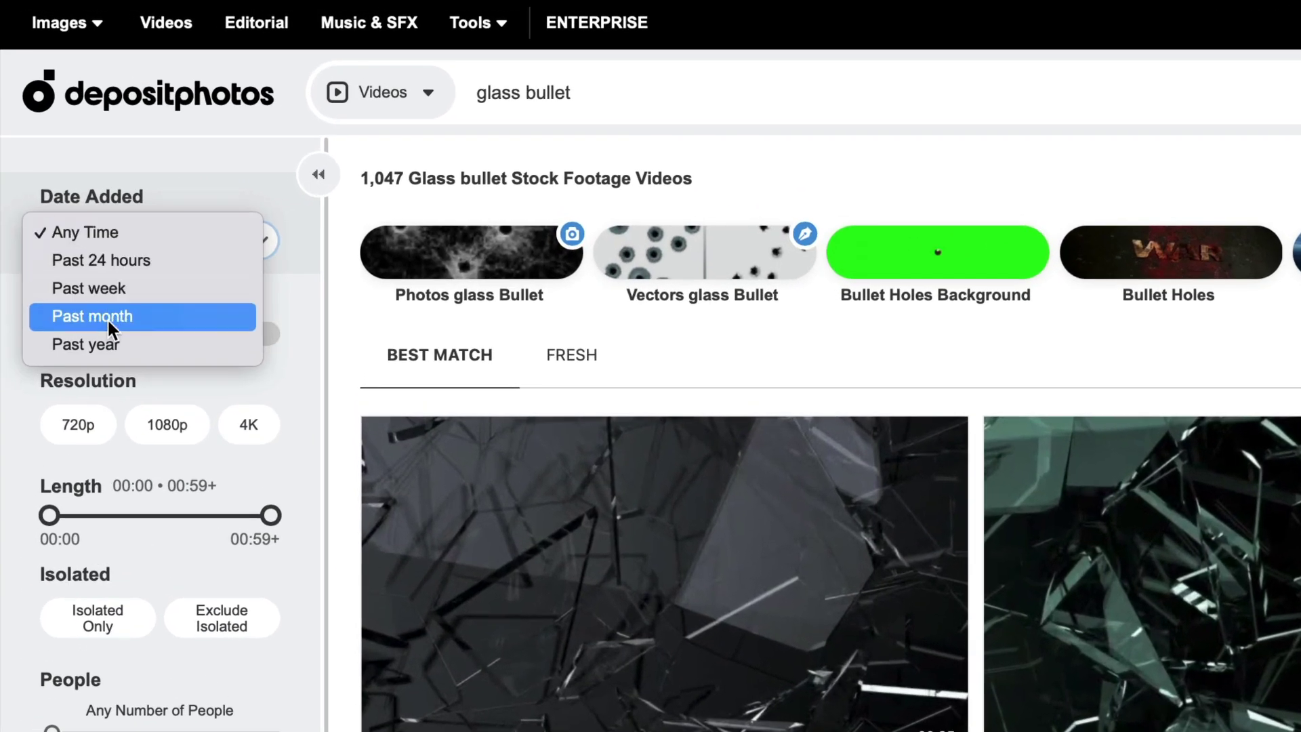
{"action": "left_click", "coordinate": [135, 197]}
{"action": "scroll", "coordinate": [134, 115], "scroll_direction": "down", "scroll_amount": 5}
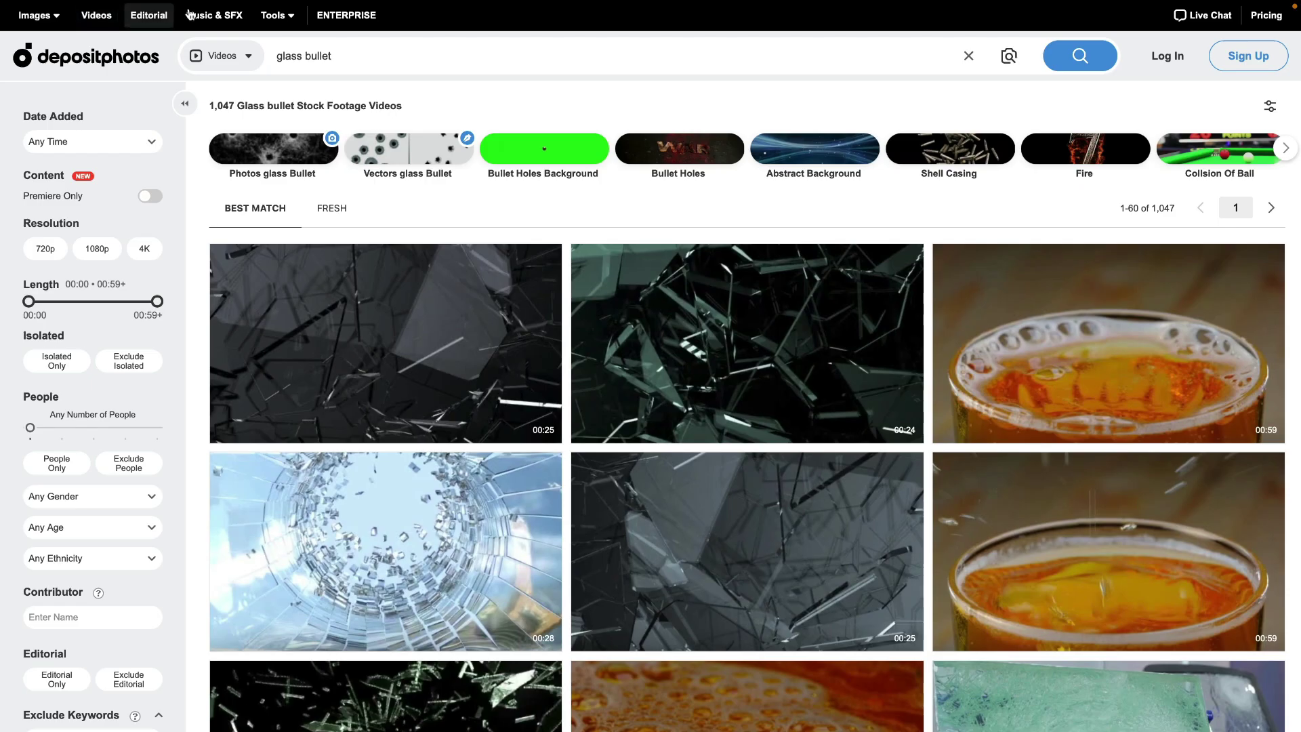
{"action": "mouse_move", "coordinate": [274, 19]}
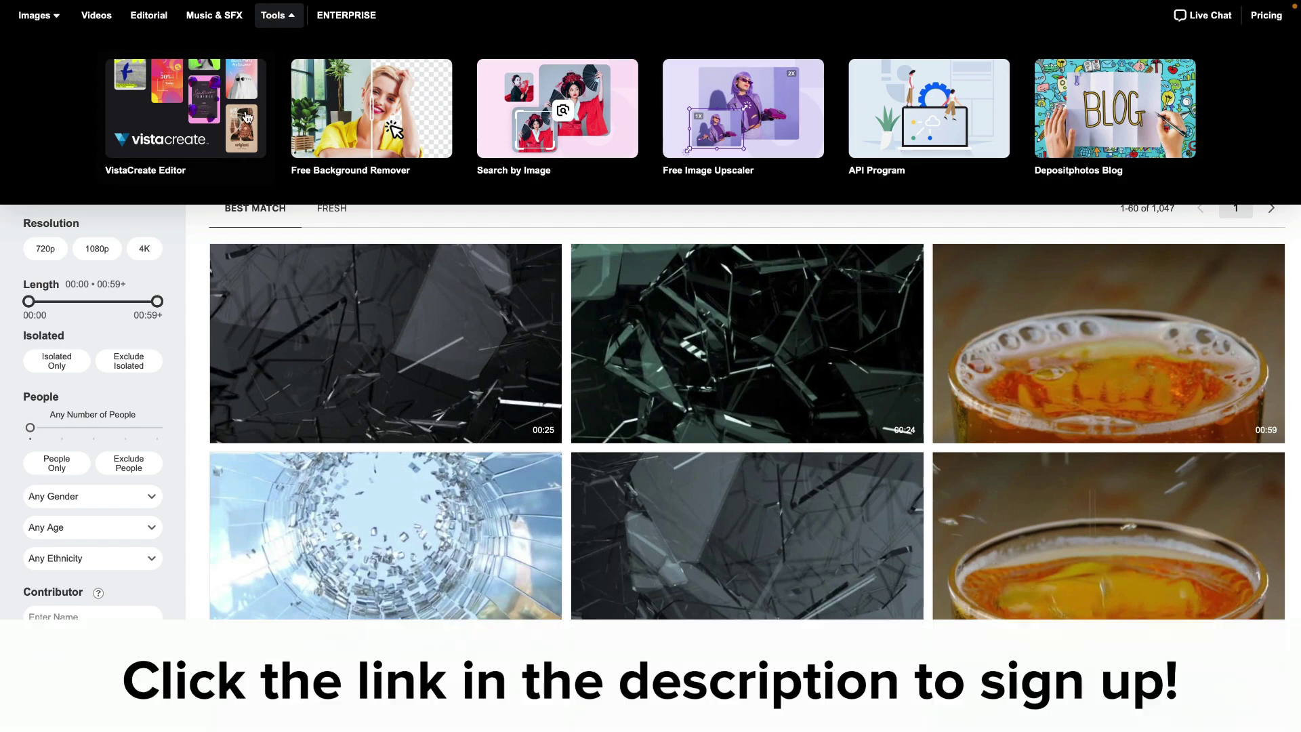
{"action": "left_click", "coordinate": [1294, 155]}
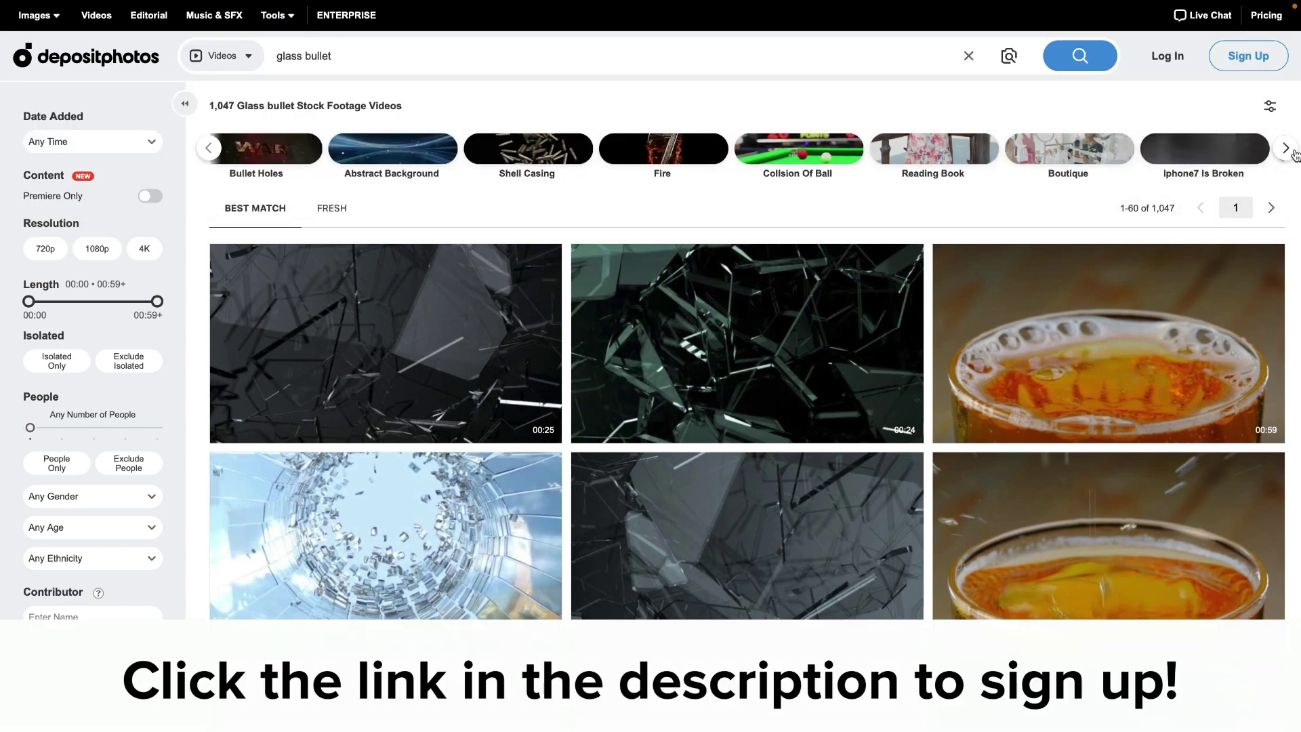
{"action": "left_click", "coordinate": [1267, 113]}
{"action": "left_click", "coordinate": [1266, 113]}
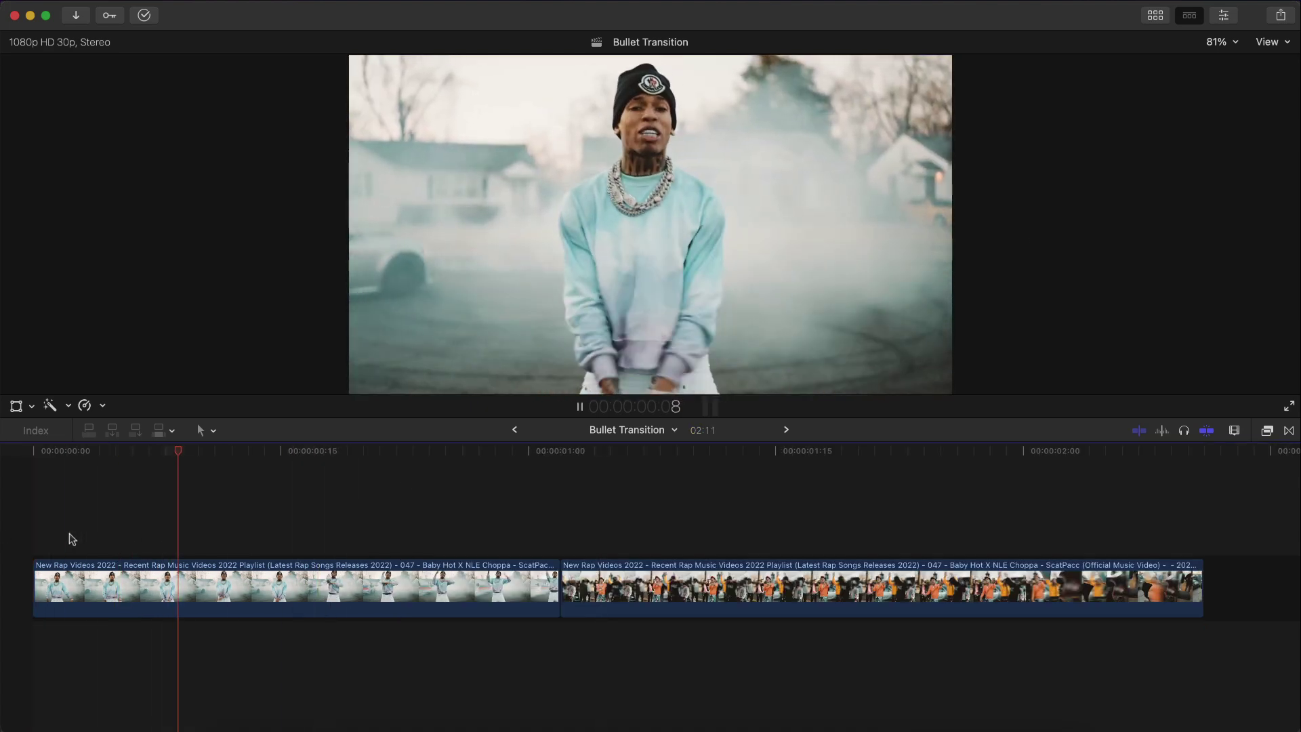
- In Final Cut Pro, move the second clip beneath the first as a connected clip starting at 00:00:00:15
{"action": "key", "text": "space"}
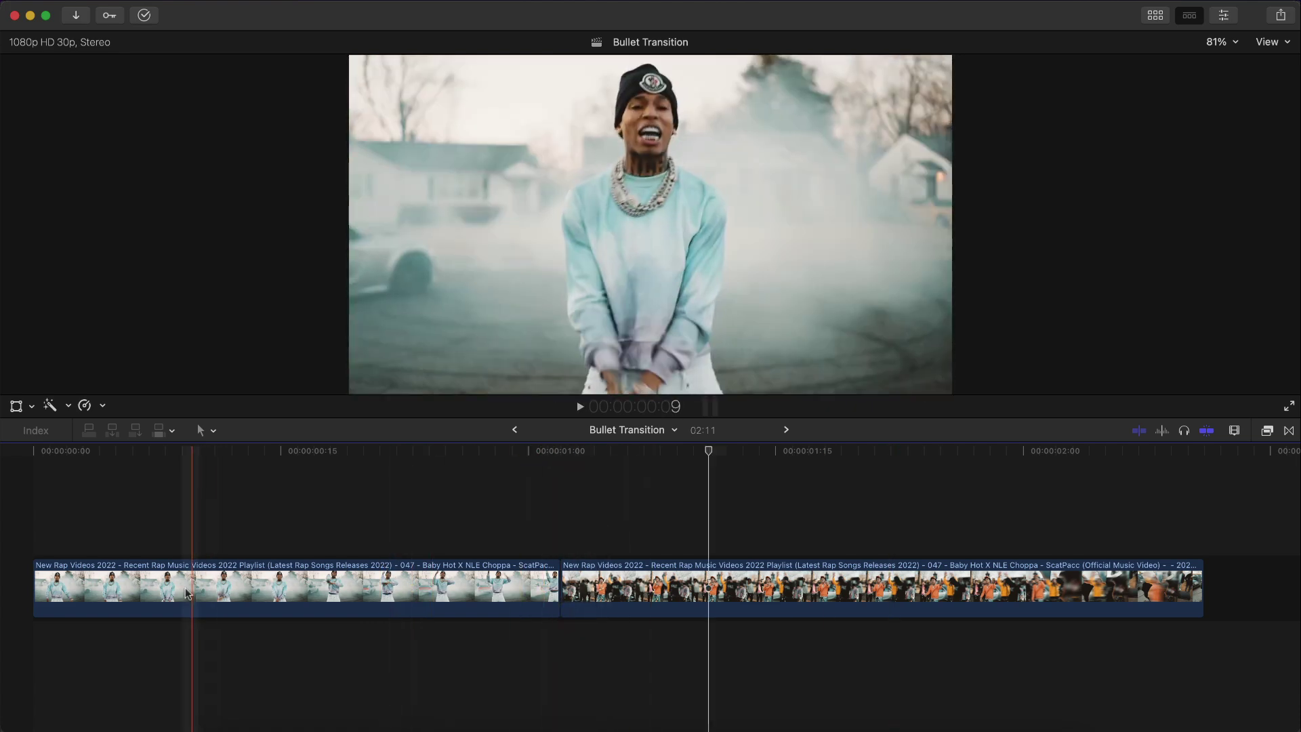
{"action": "left_click", "coordinate": [193, 586]}
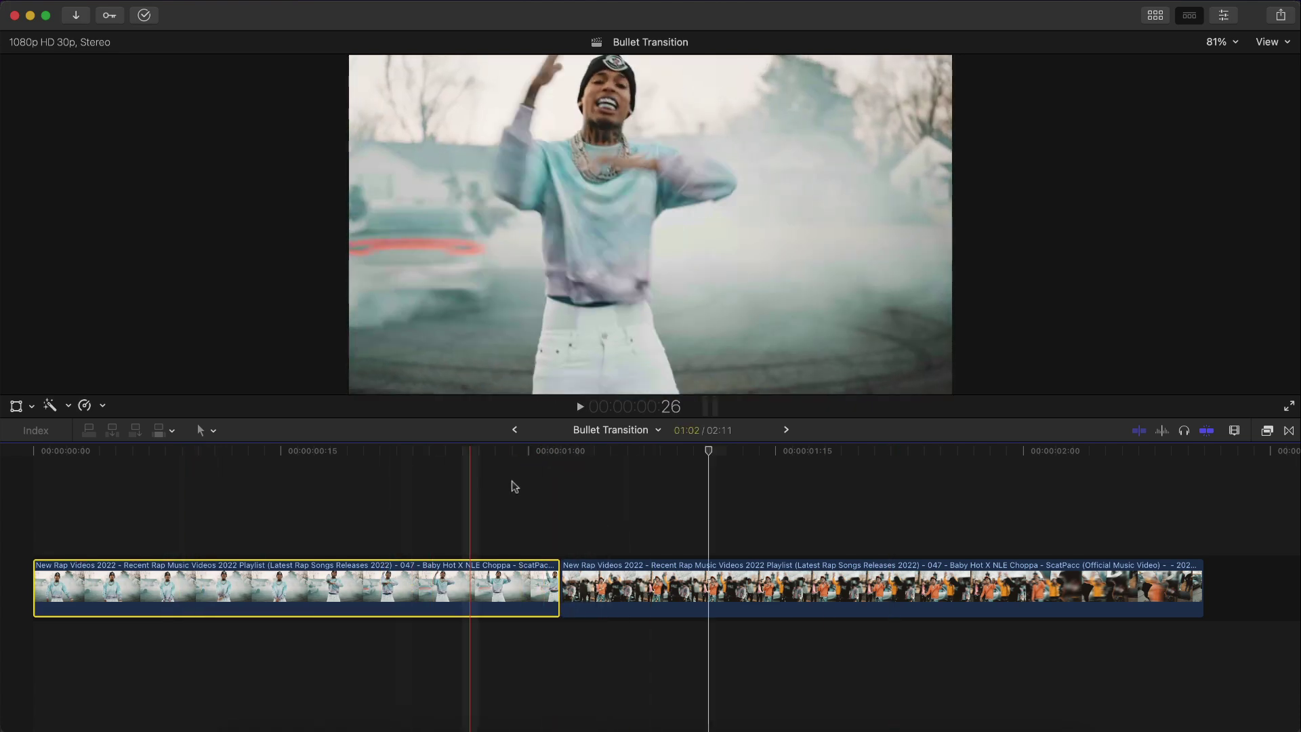
{"action": "left_click_drag", "start_coordinate": [543, 450], "coordinate": [414, 491]}
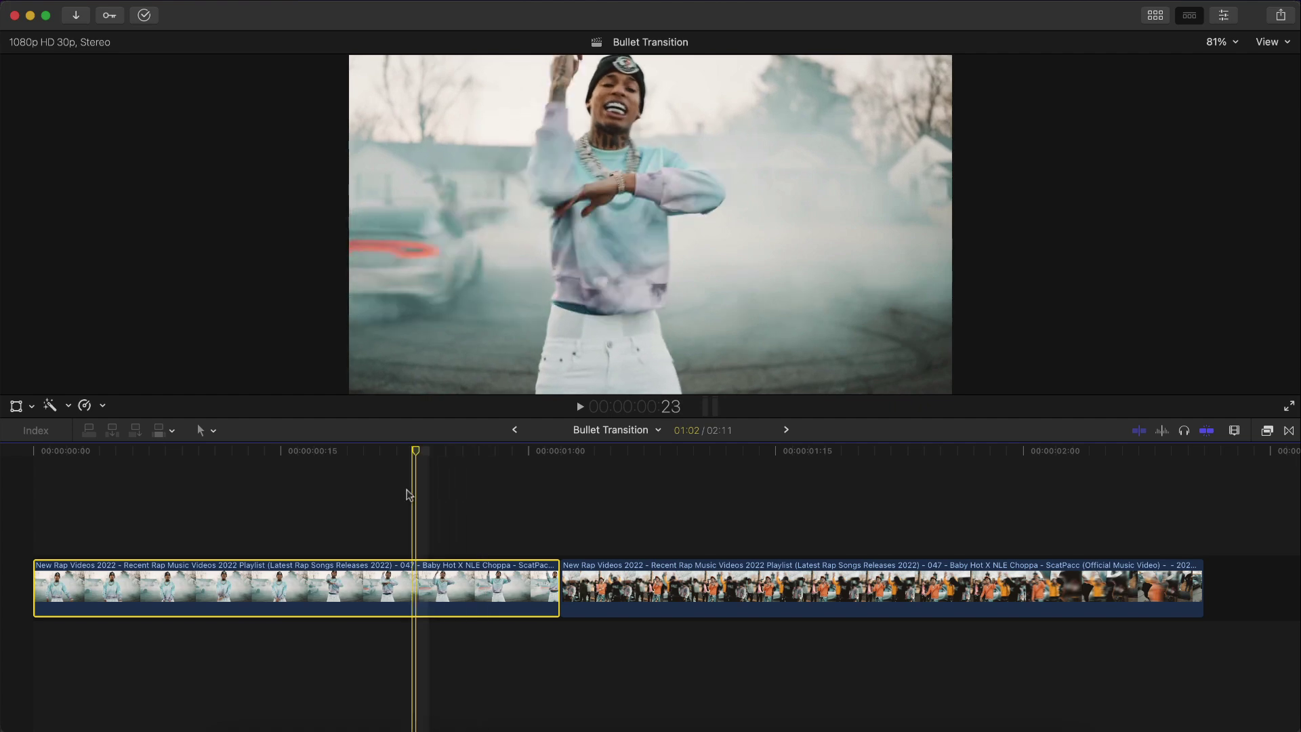
{"action": "left_click_drag", "start_coordinate": [614, 584], "coordinate": [352, 663]}
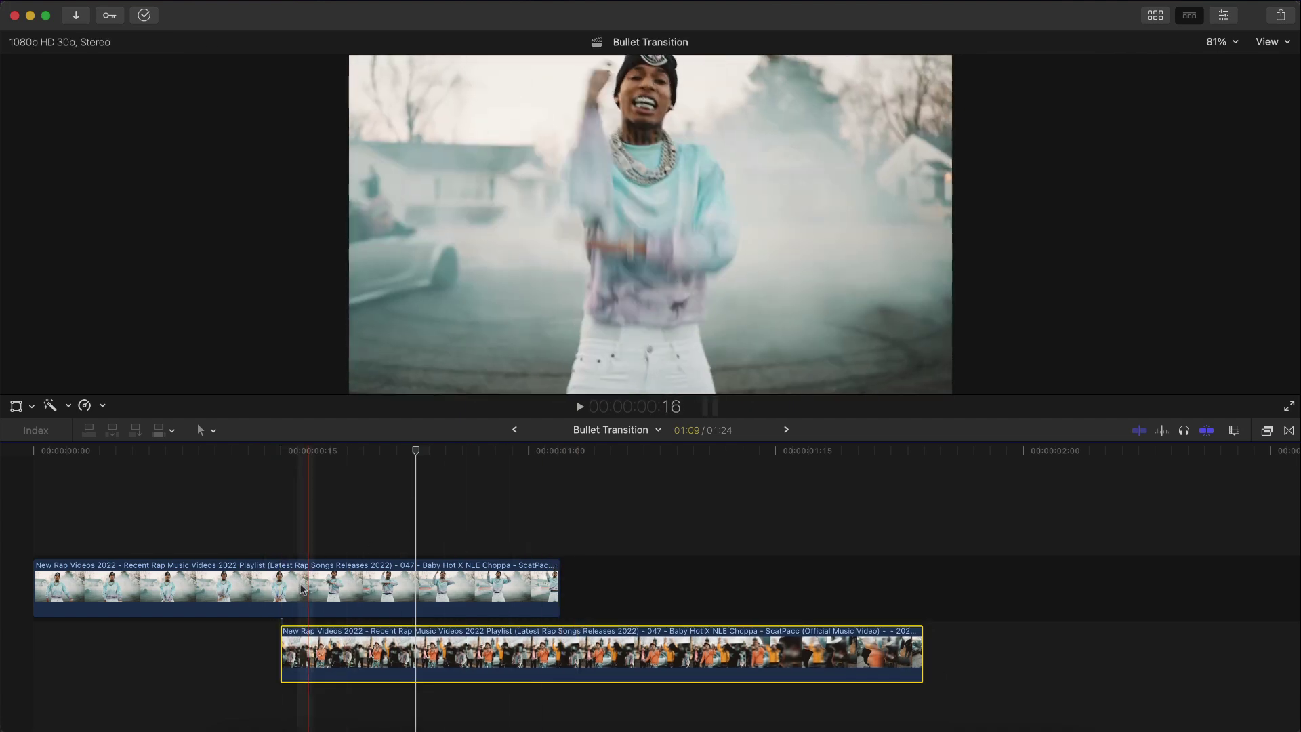
- Play back the overlapping section of the two clips to check the timing
{"action": "key", "text": "space"}
{"action": "key", "text": "space"}
{"action": "key", "text": "space"}
{"action": "key", "text": "space"}
- Add a freeze frame to the first clip at 00:00:00:15, where the connected clip begins
{"action": "key", "text": "c"}
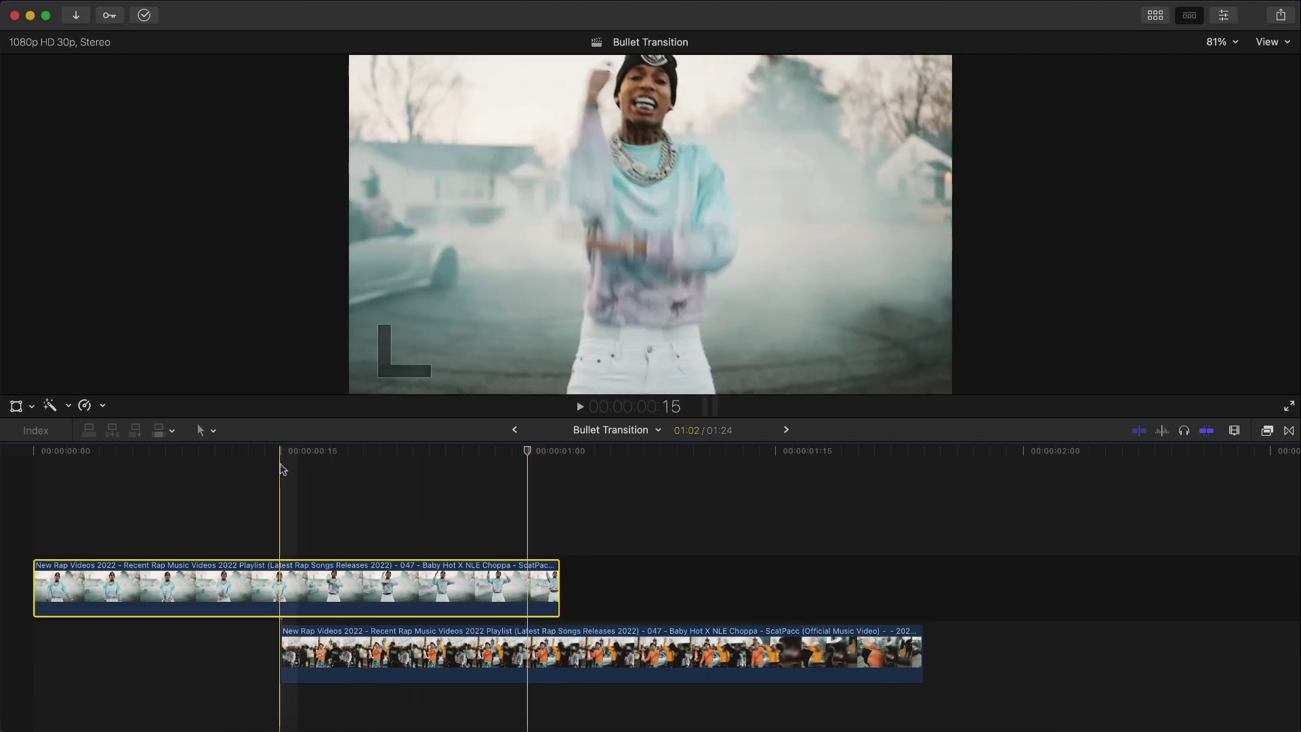
{"action": "left_click", "coordinate": [280, 464]}
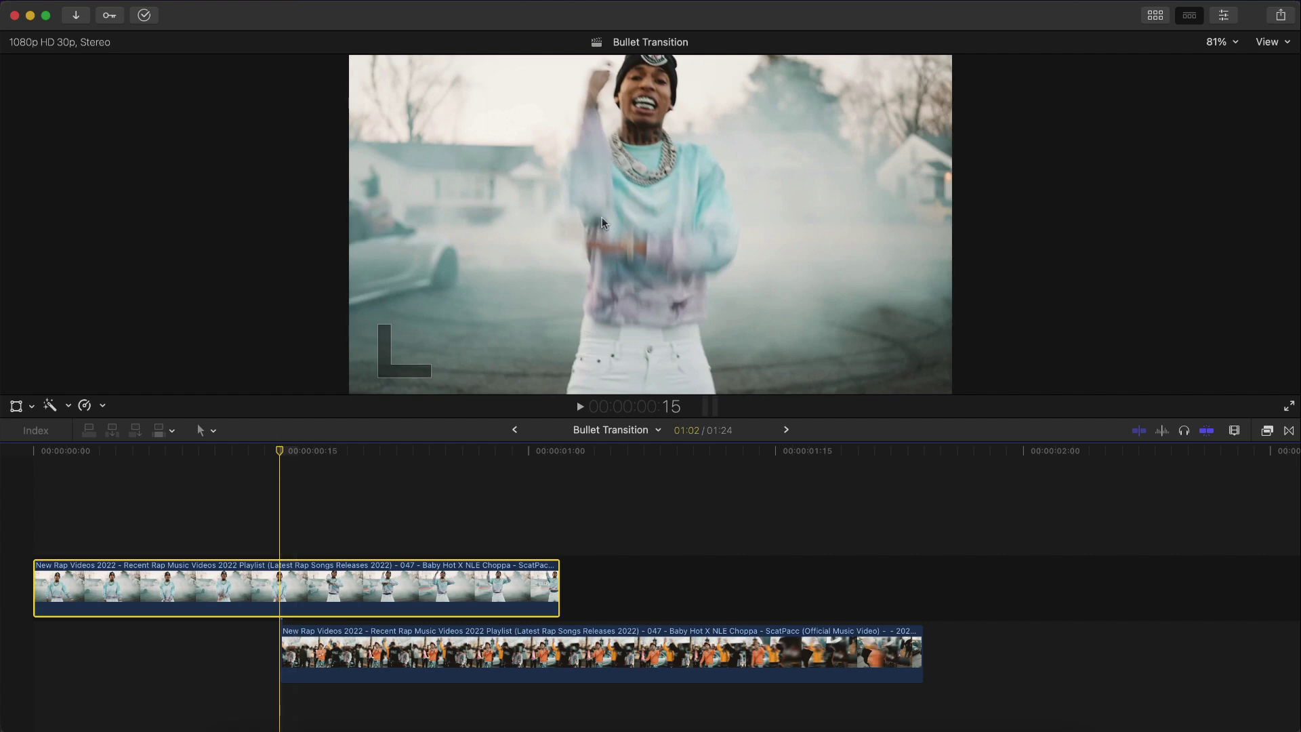
{"action": "left_click_drag", "start_coordinate": [279, 452], "coordinate": [209, 451]}
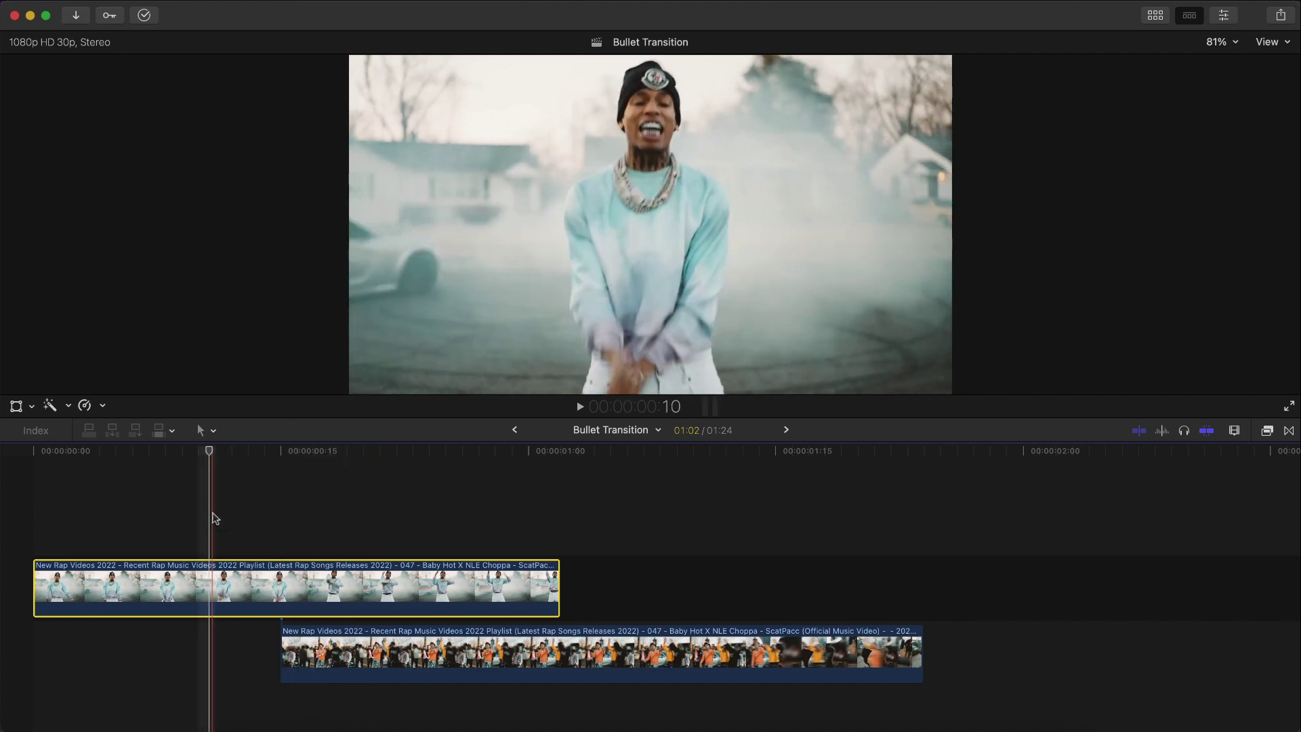
{"action": "key", "text": "Down"}
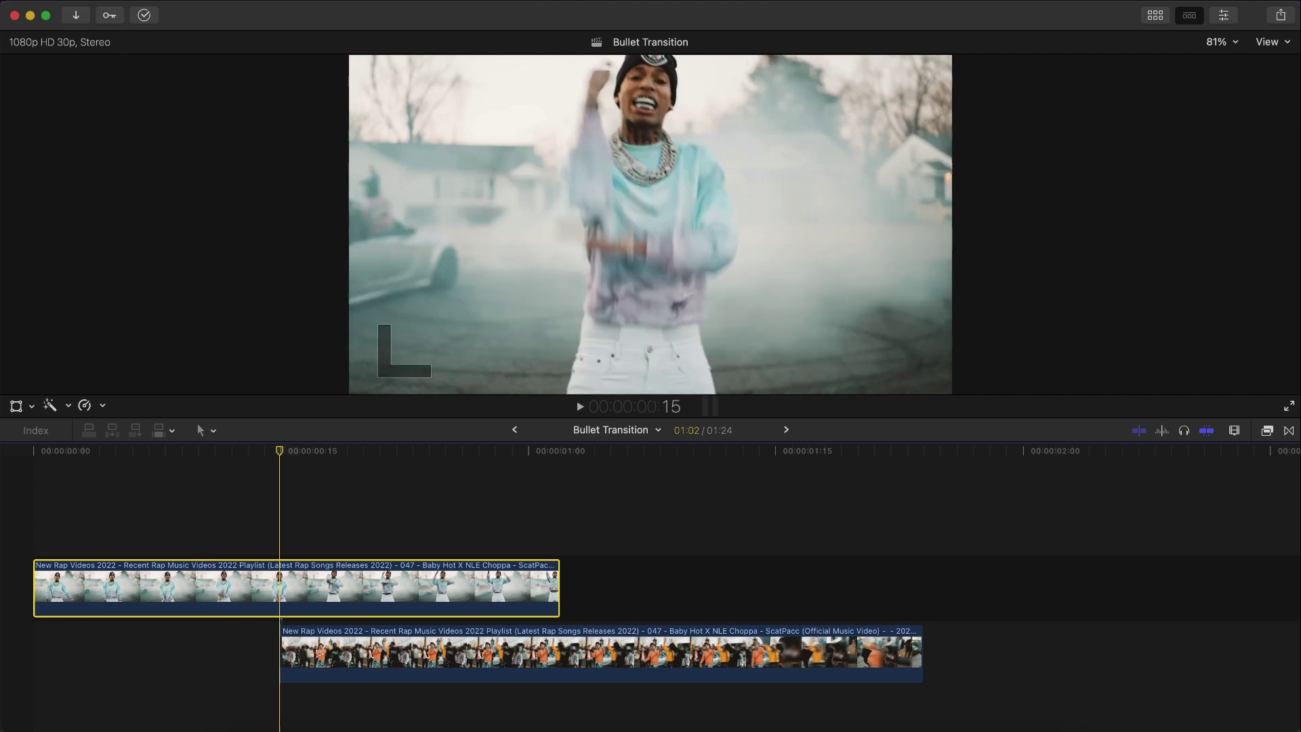
{"action": "left_click", "coordinate": [160, 1]}
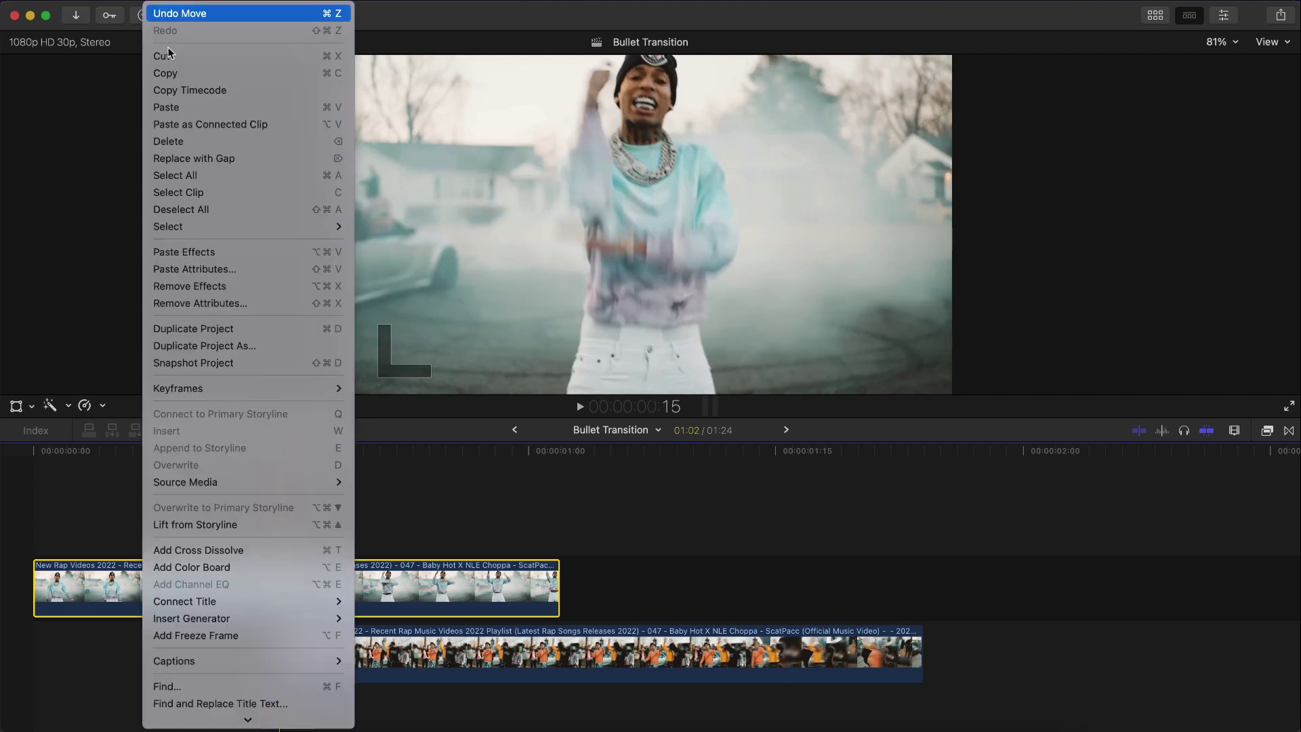
{"action": "left_click", "coordinate": [196, 635]}
- Trim the end of the freeze-frame clip to shorten it to about 1:01
{"action": "key", "text": "super+minus"}
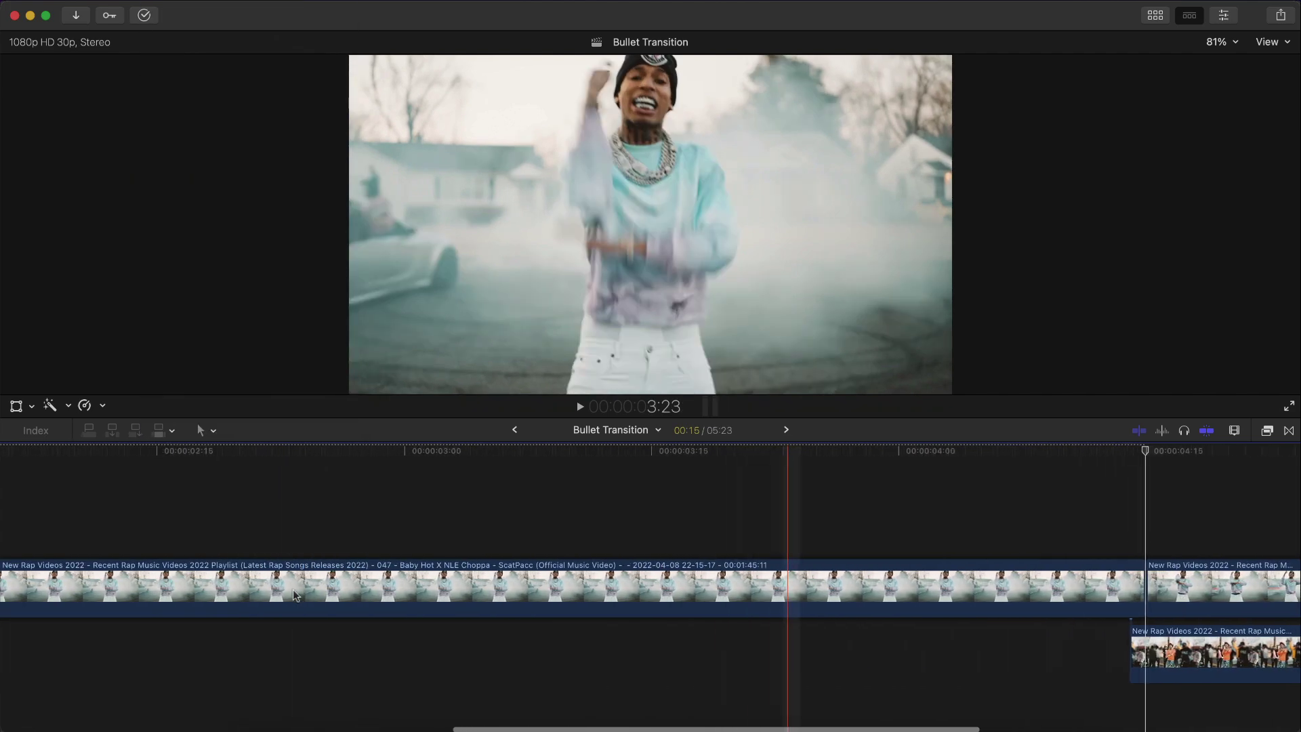
{"action": "left_click", "coordinate": [285, 568]}
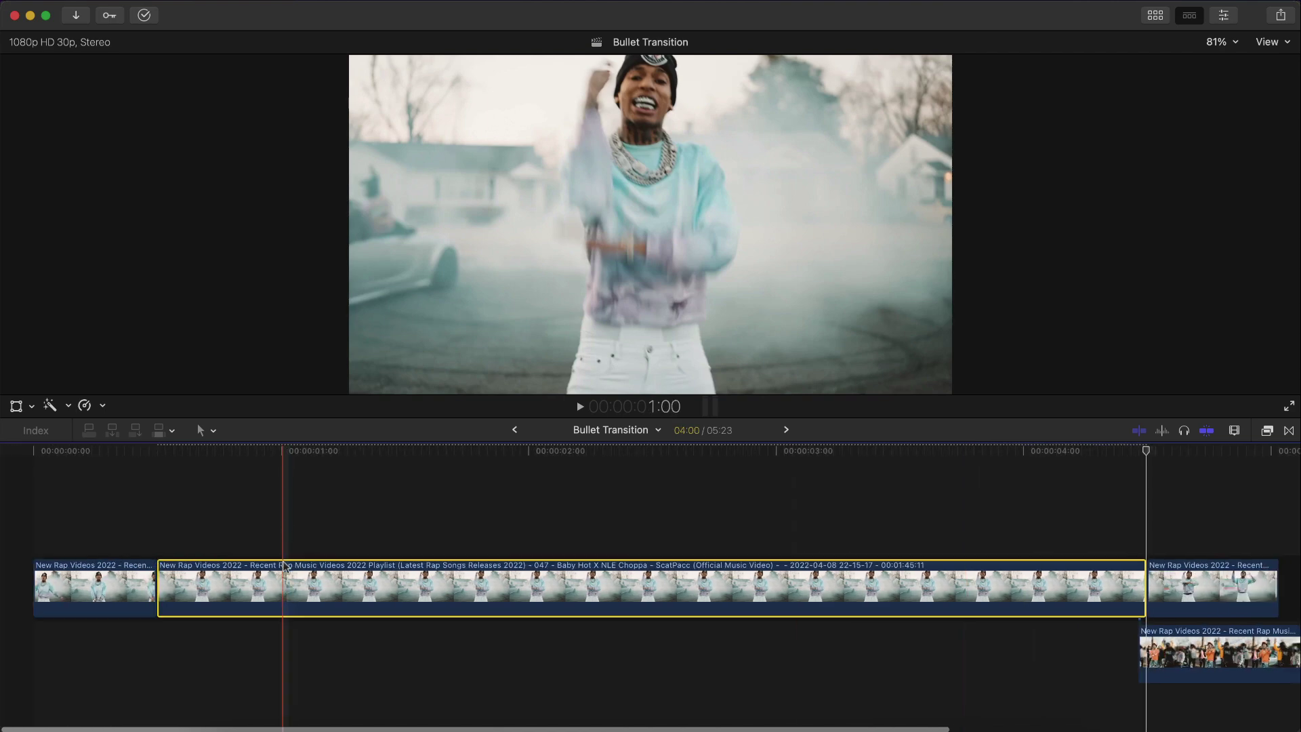
{"action": "key", "text": "space"}
{"action": "key", "text": "space"}
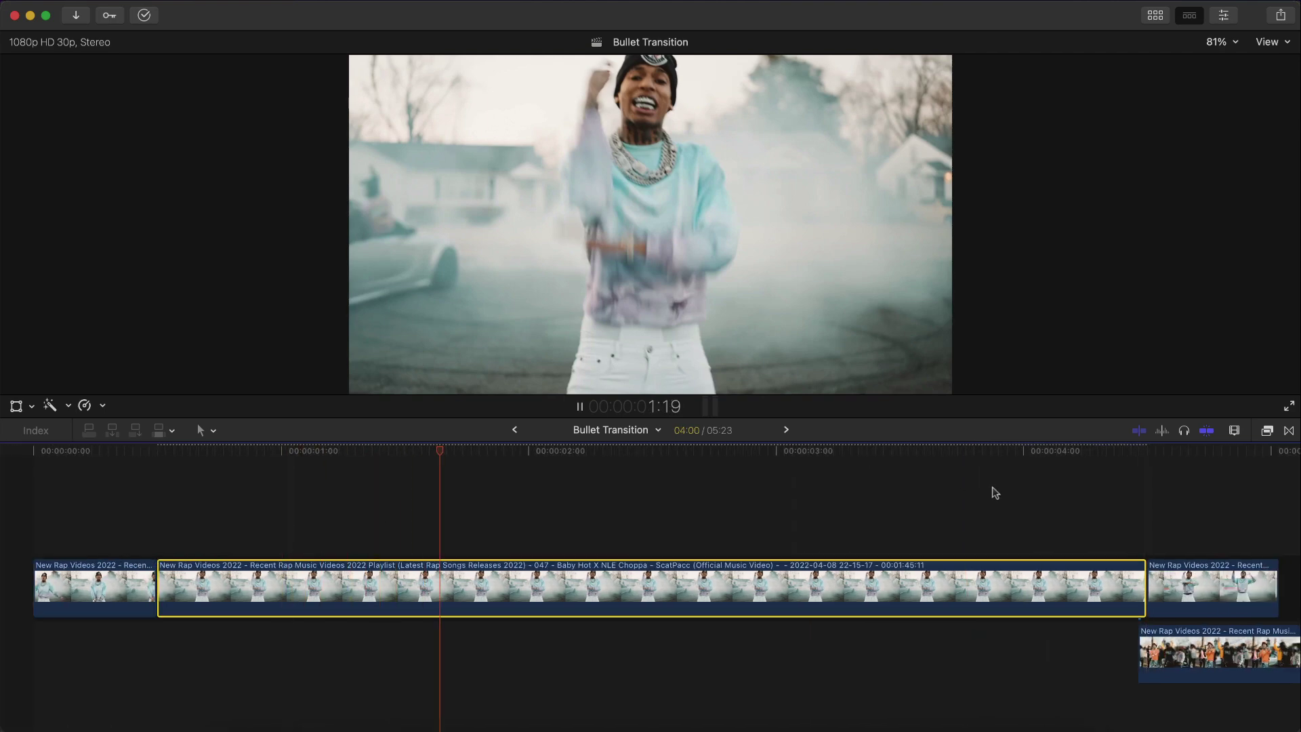
{"action": "left_click_drag", "start_coordinate": [1140, 570], "coordinate": [410, 594]}
{"action": "key", "text": "super+equal"}
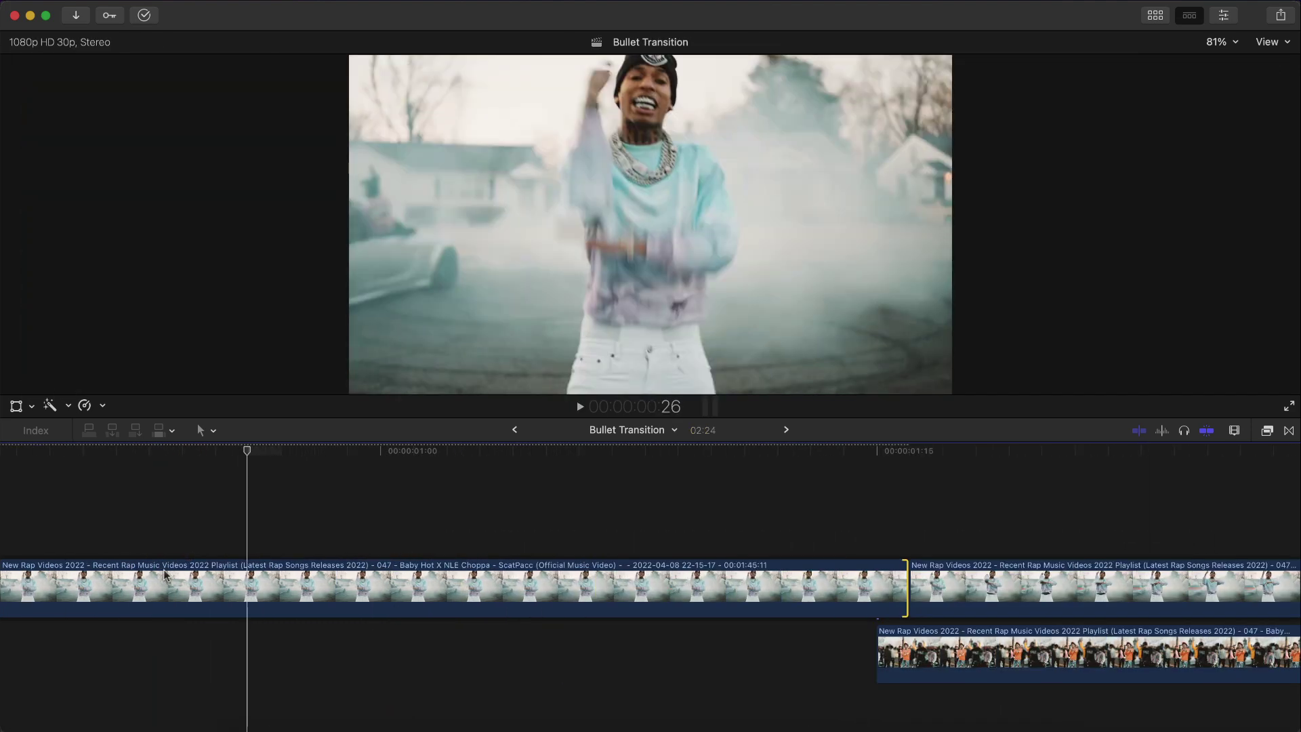
- Move the connected lower clip earlier to start at about 1:08, and delete the leftover clip after the freeze frame
{"action": "key", "text": "super+minus"}
{"action": "left_click", "coordinate": [603, 584]}
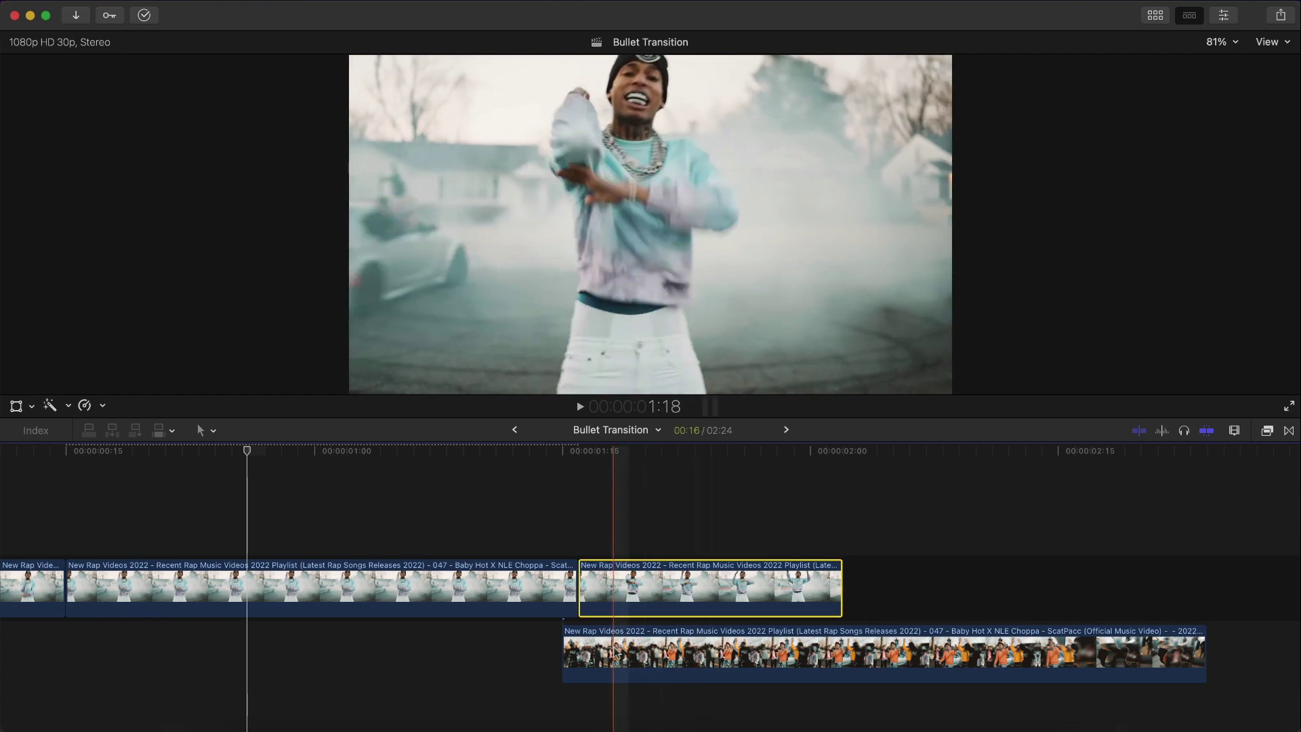
{"action": "left_click_drag", "start_coordinate": [618, 650], "coordinate": [502, 650]}
{"action": "left_click", "coordinate": [676, 587]}
{"action": "key", "text": "space"}
{"action": "key", "text": "space"}
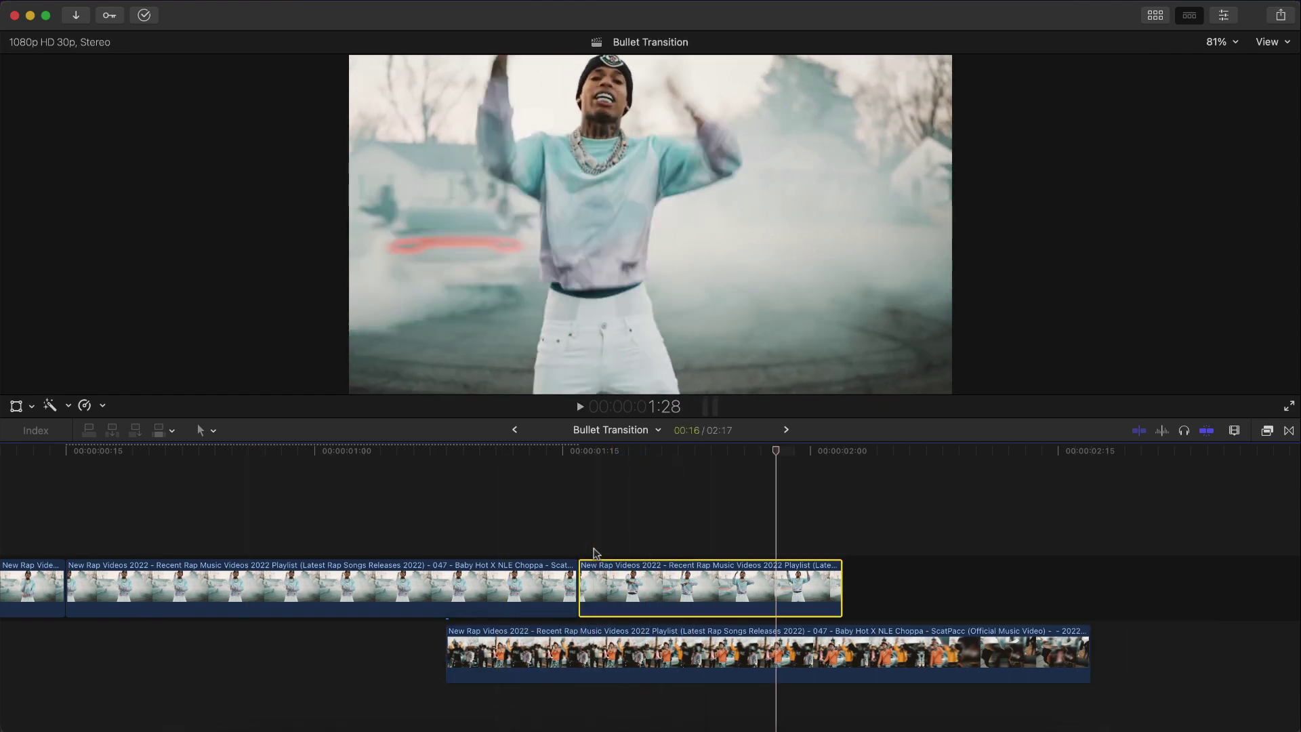
{"action": "key", "text": "Delete"}
{"action": "scroll", "coordinate": [595, 552], "scroll_direction": "left", "scroll_amount": 5}
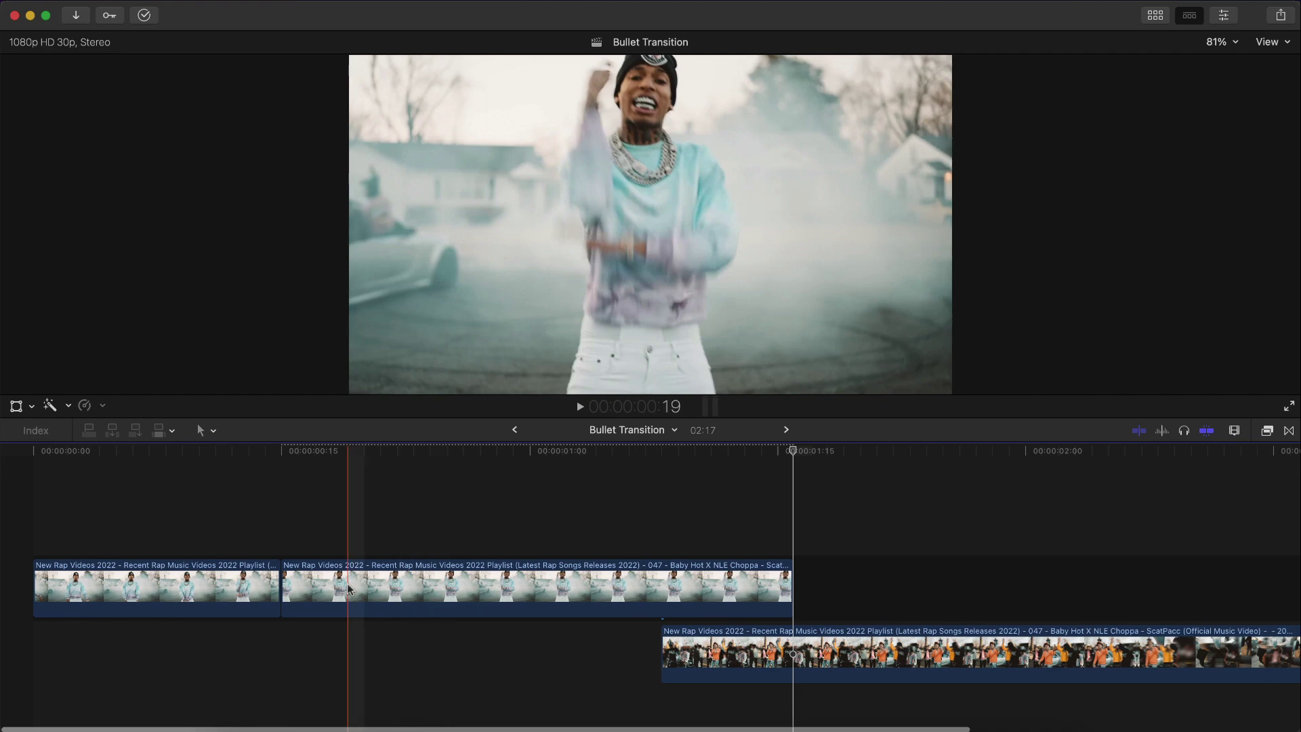
- Play back the freeze-frame clip to check how it runs over the connected clip
{"action": "left_click", "coordinate": [349, 584]}
{"action": "key", "text": "space"}
{"action": "key", "text": "space"}
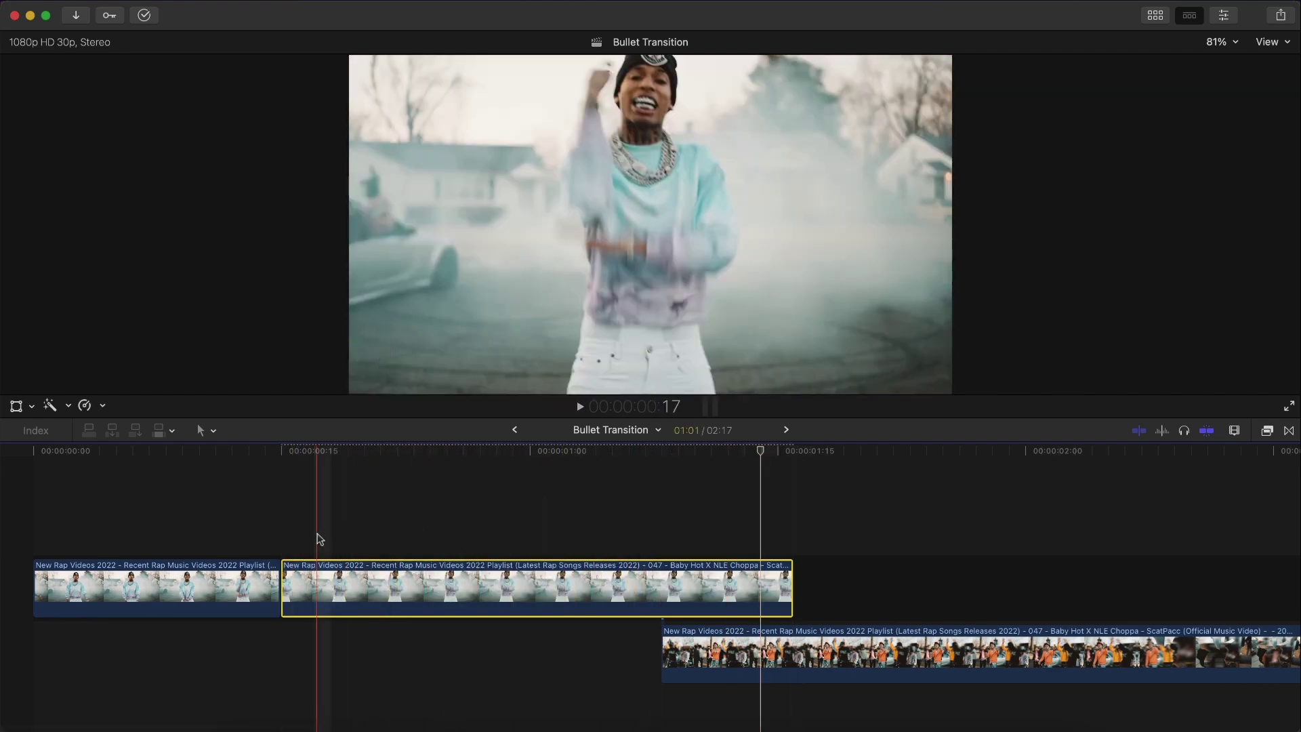
{"action": "key", "text": "space"}
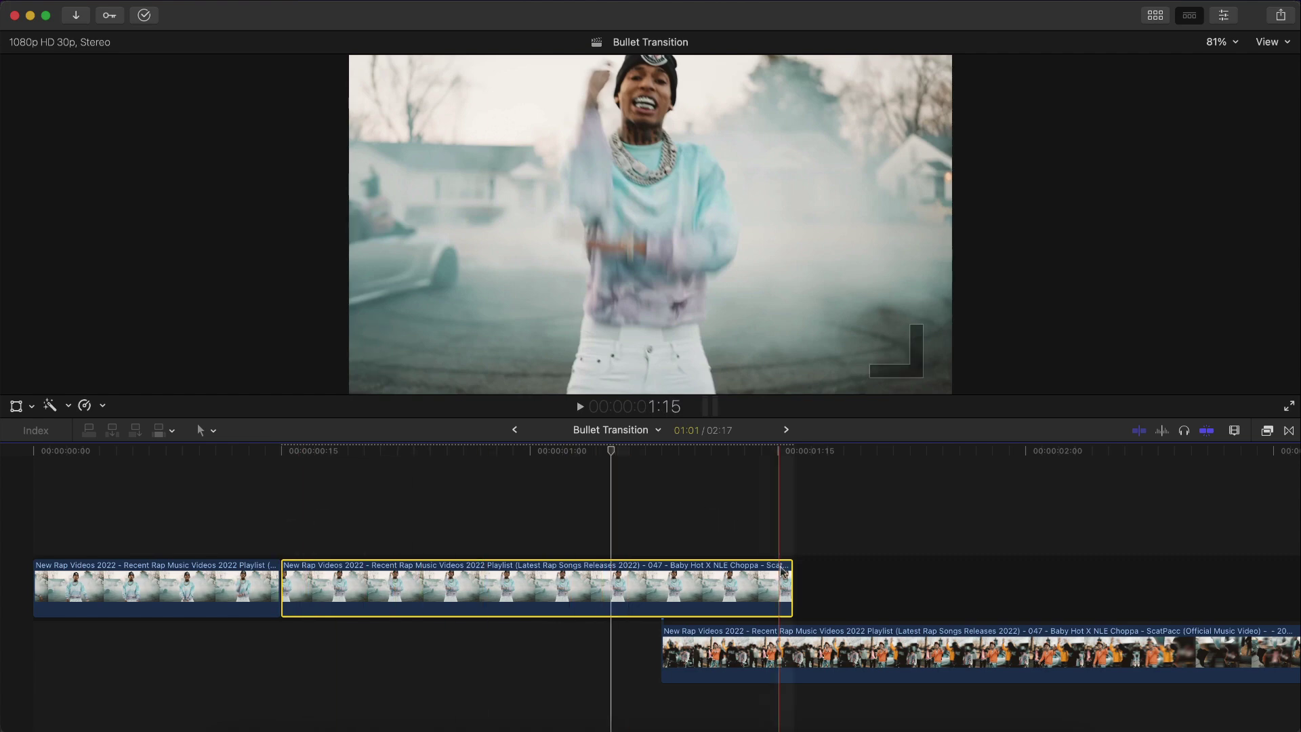
- Shorten the freeze-frame clip to 00:16 and move the connected clip to start with it at 00:00:00:15
{"action": "mouse_move", "coordinate": [790, 576]}
{"action": "left_mouse_down"}
{"action": "mouse_move", "coordinate": [614, 575]}
{"action": "mouse_move", "coordinate": [777, 576]}
{"action": "left_mouse_up"}
{"action": "left_click_drag", "start_coordinate": [762, 652], "coordinate": [481, 653]}
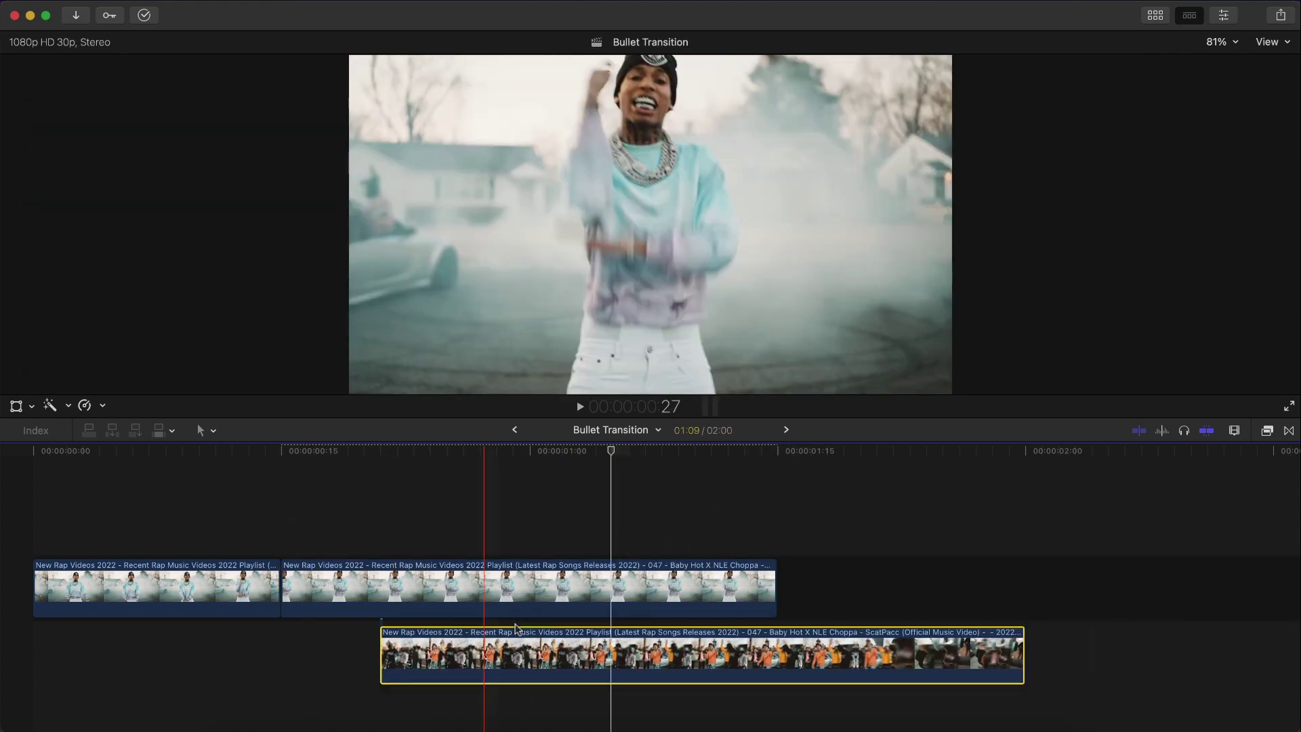
{"action": "left_click_drag", "start_coordinate": [773, 592], "coordinate": [560, 592]}
{"action": "left_click_drag", "start_coordinate": [560, 592], "coordinate": [545, 592]}
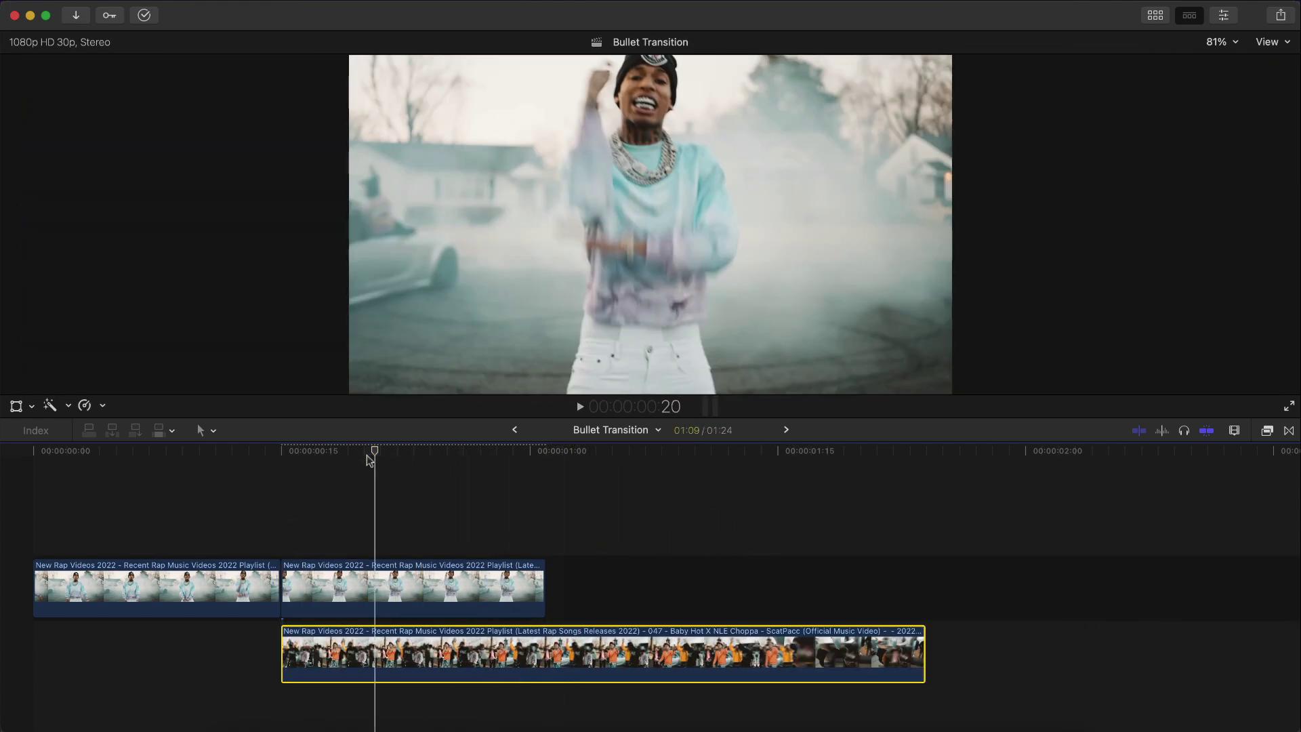
{"action": "left_click_drag", "start_coordinate": [374, 456], "coordinate": [299, 465]}
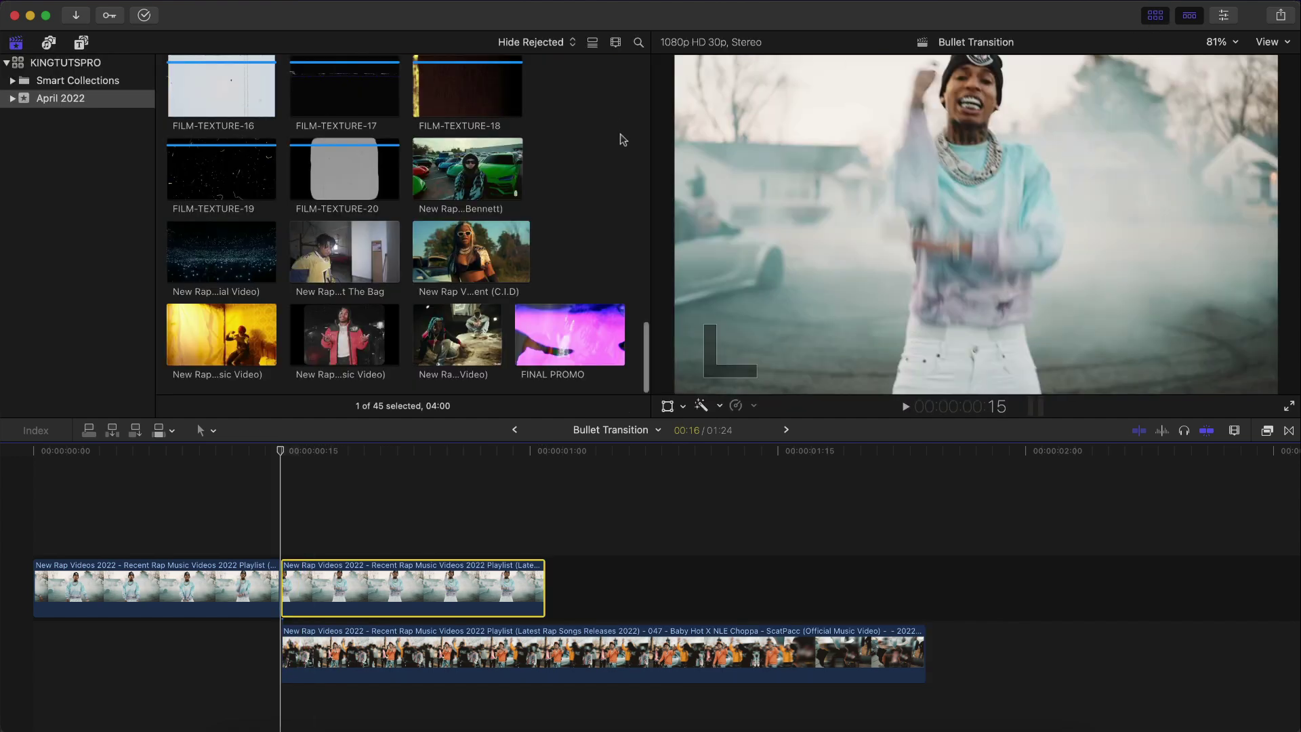
- Place the Bullet-Holes-PNG-Background image above the freeze frame, starting at 00:00:00:15
{"action": "scroll", "coordinate": [606, 147], "scroll_direction": "up", "scroll_amount": 5}
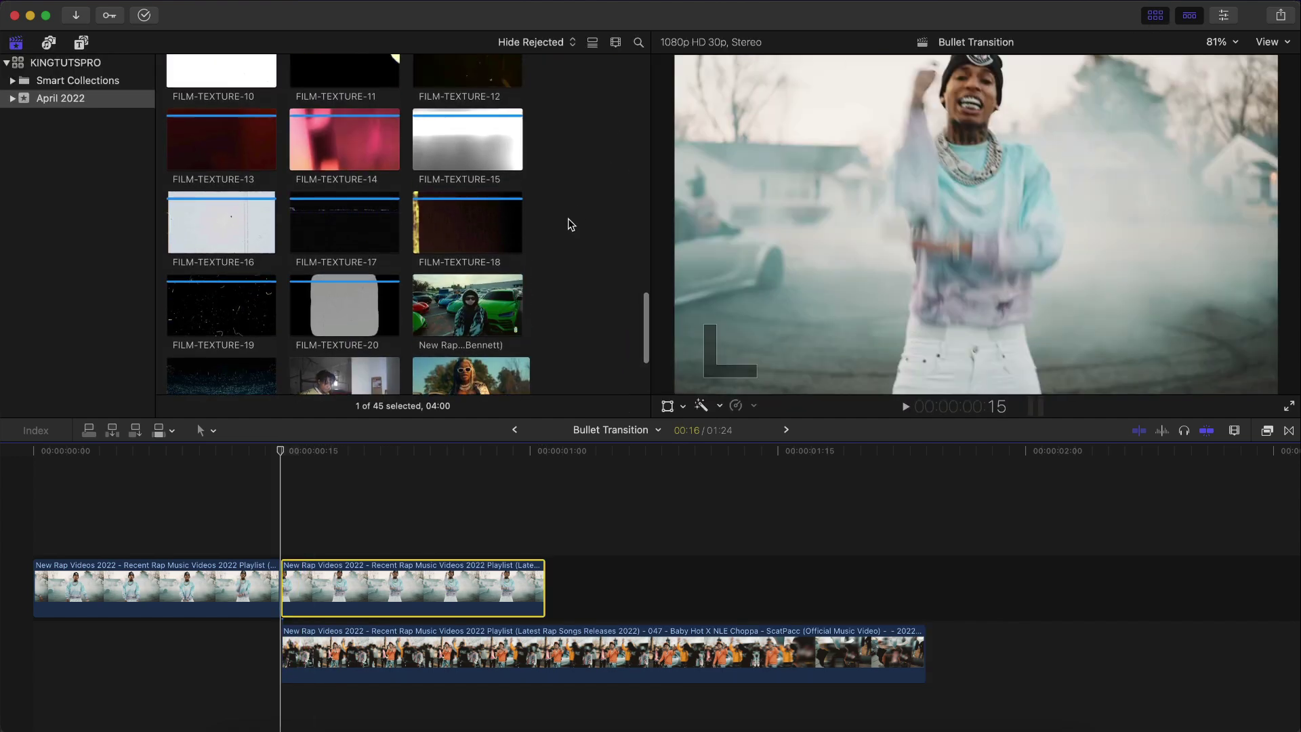
{"action": "scroll", "coordinate": [568, 218], "scroll_direction": "up", "scroll_amount": 2}
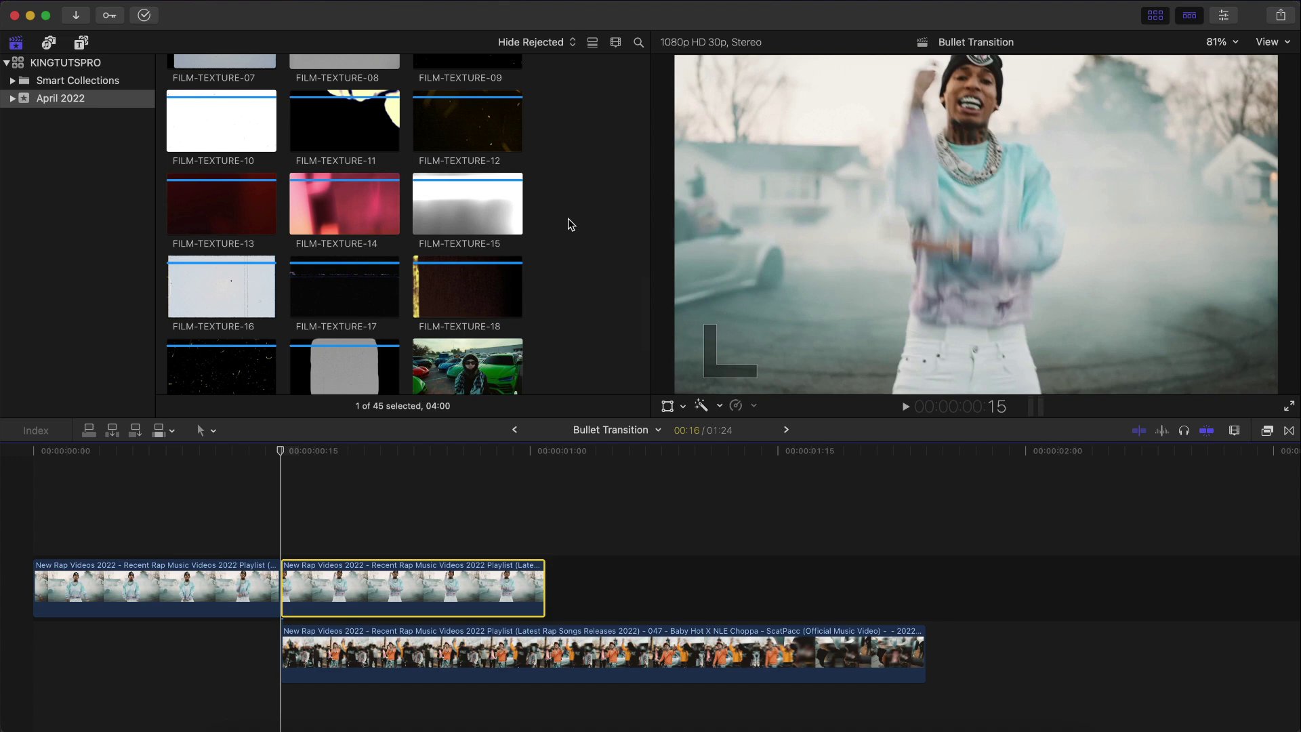
{"action": "scroll", "coordinate": [568, 218], "scroll_direction": "up", "scroll_amount": 5}
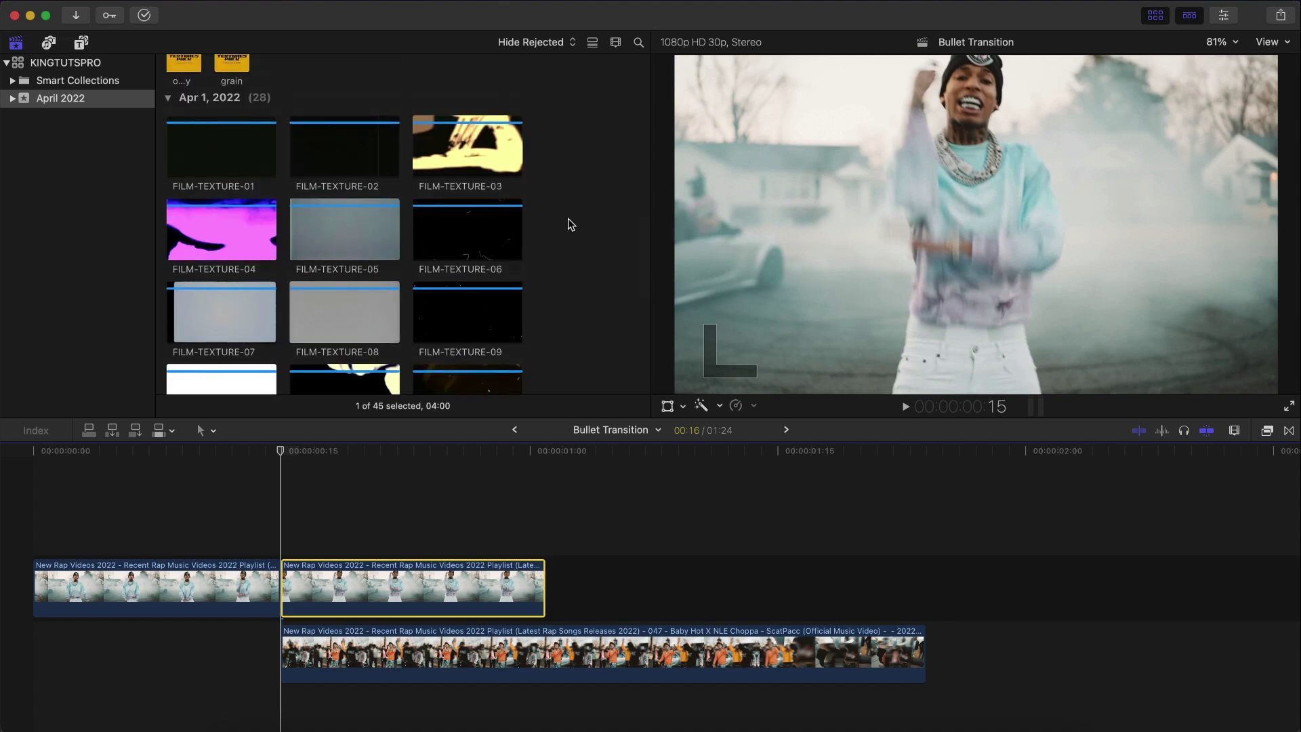
{"action": "scroll", "coordinate": [568, 218], "scroll_direction": "up", "scroll_amount": 8}
{"action": "left_click", "coordinate": [585, 274]}
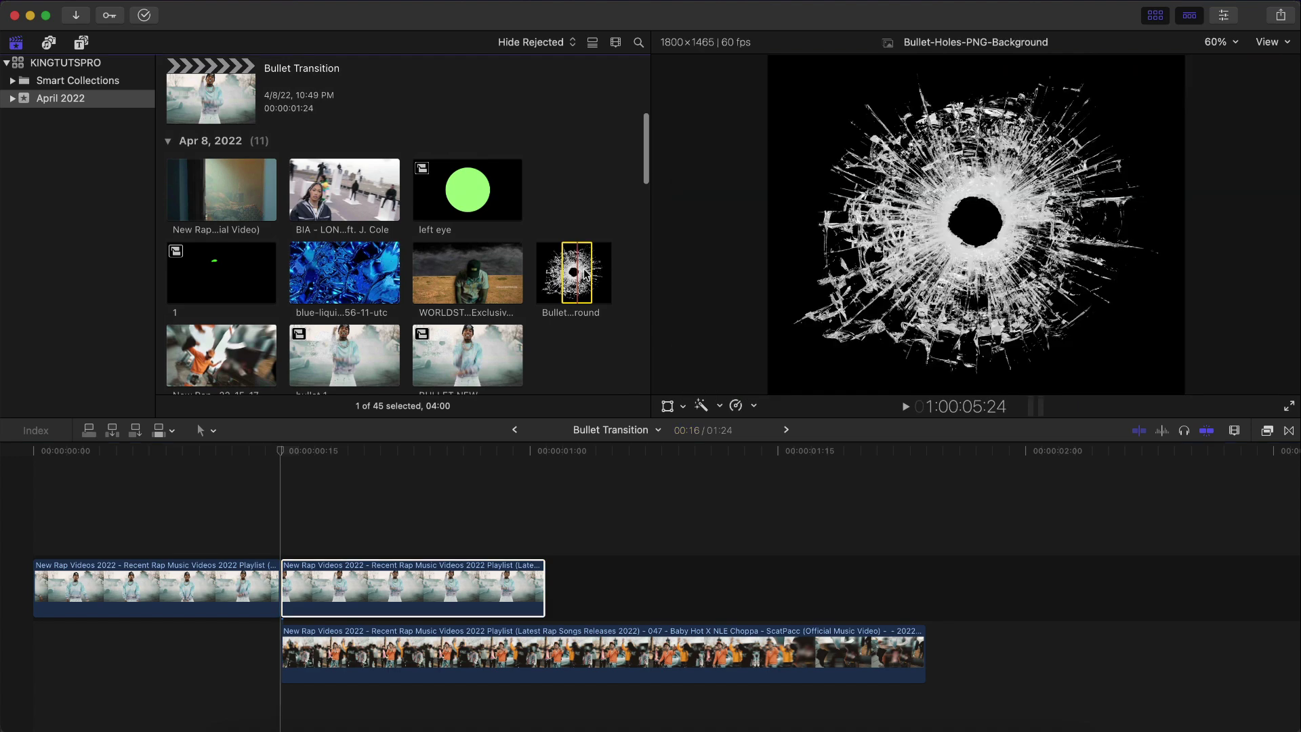
{"action": "left_click_drag", "start_coordinate": [548, 295], "coordinate": [292, 501]}
- Cut the bullet-hole image at the end of the freeze frame, 1:01, and delete the part after it
{"action": "key", "text": "ctrl+super+1"}
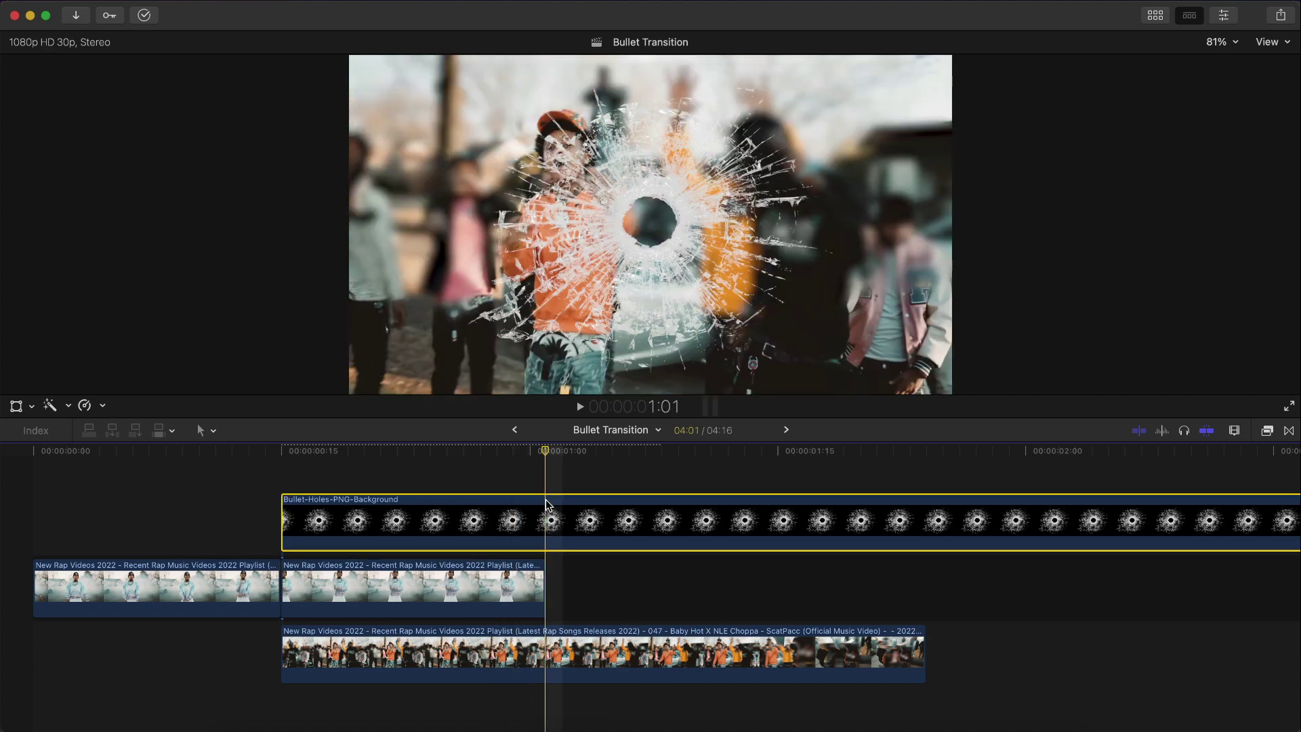
{"action": "key", "text": "super+b"}
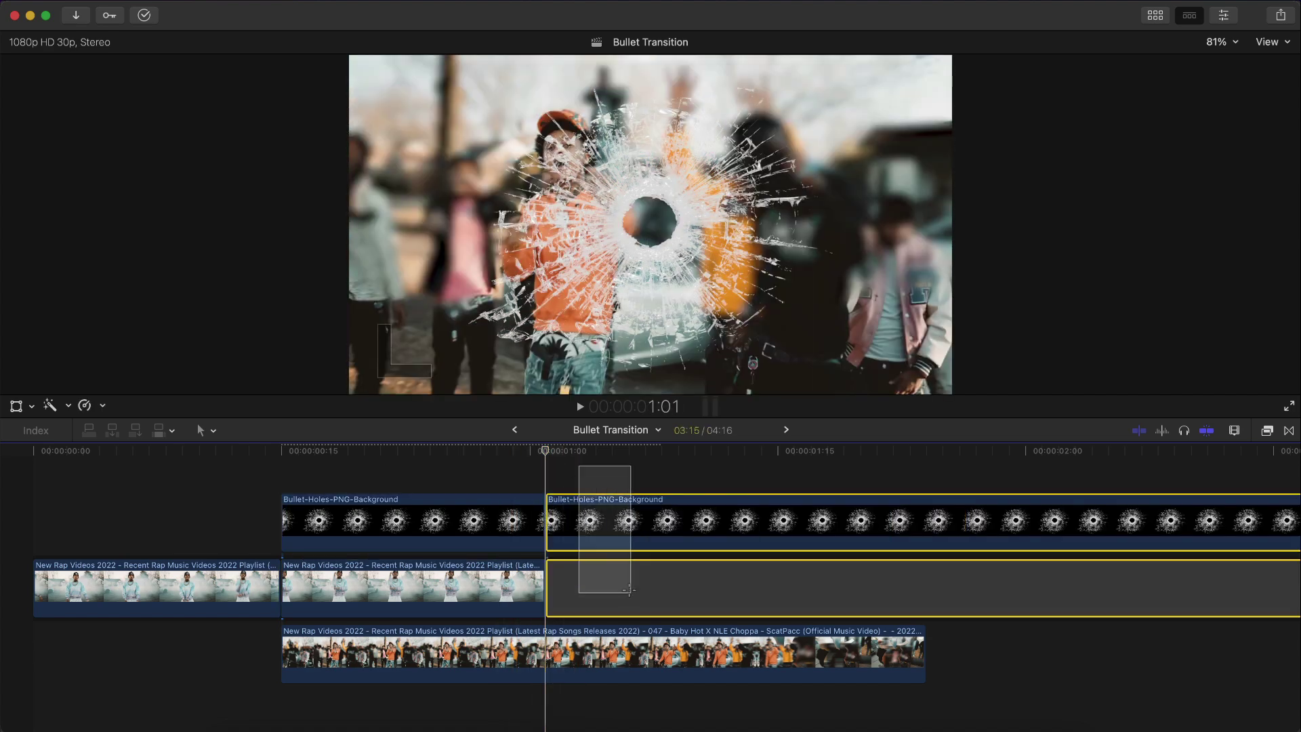
{"action": "key", "text": "Delete"}
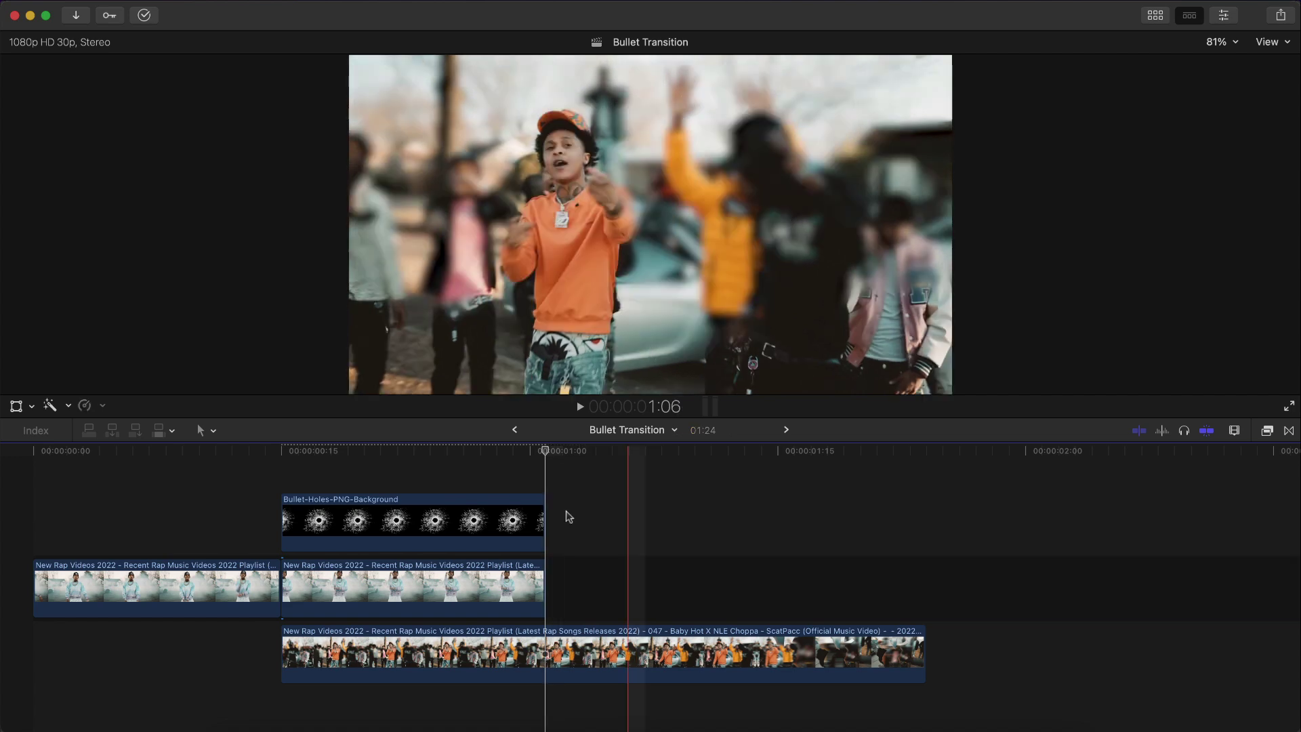
- Scale down the bullet-hole image and move it to the upper-left area of the picture, beside the performer
{"action": "left_click", "coordinate": [420, 508]}
{"action": "scroll", "coordinate": [335, 471], "scroll_direction": "up", "scroll_amount": 2}
{"action": "key", "text": "l"}
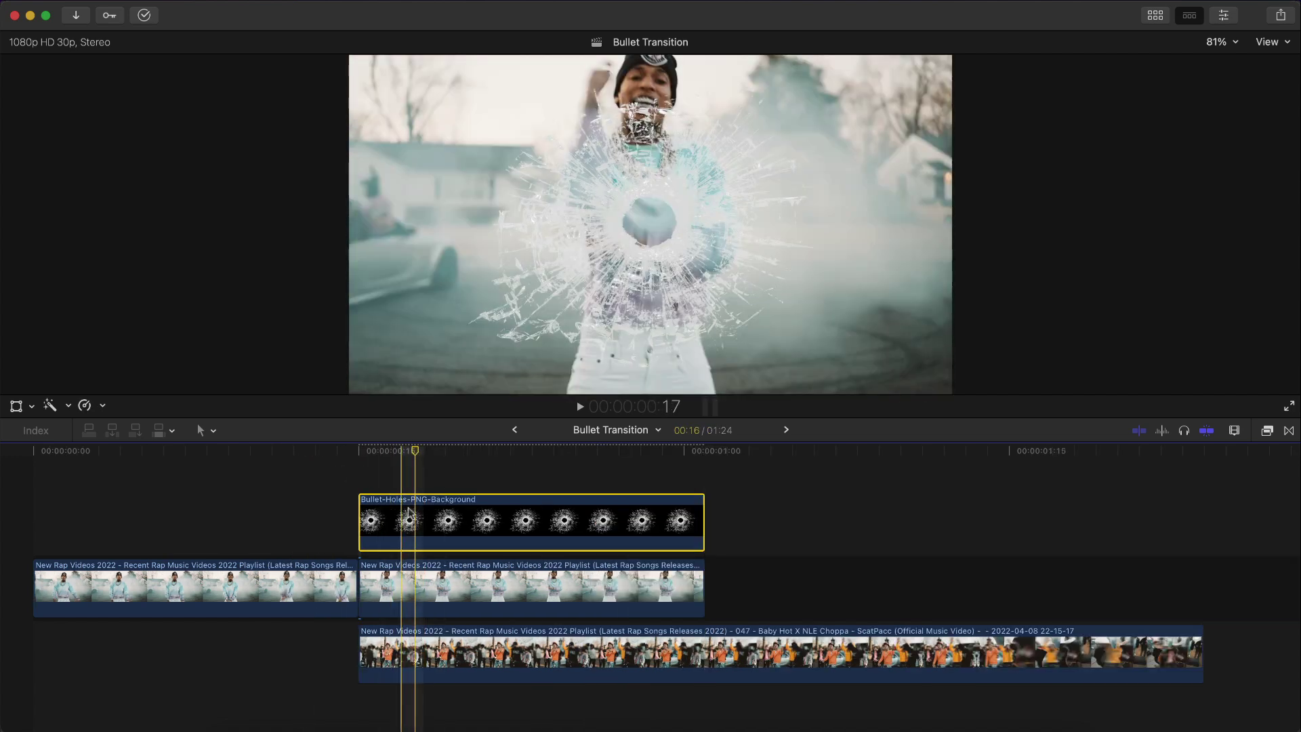
{"action": "left_click", "coordinate": [17, 406]}
{"action": "left_click_drag", "start_coordinate": [856, 391], "coordinate": [779, 325]}
{"action": "left_click_drag", "start_coordinate": [708, 285], "coordinate": [460, 170]}
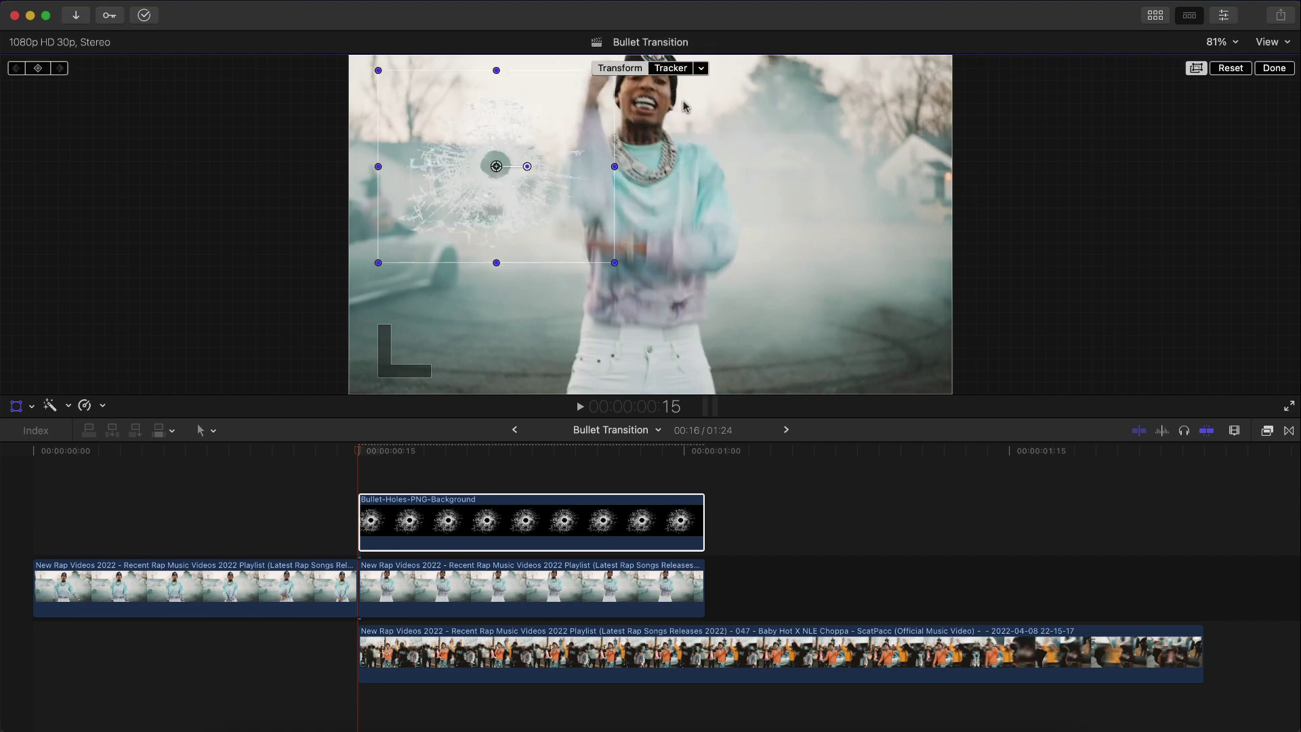
{"action": "left_click", "coordinate": [1274, 68]}
- Play back the timeline to check the repositioned bullet hole over the freeze frame
{"action": "left_click", "coordinate": [529, 501]}
{"action": "key", "text": "space"}
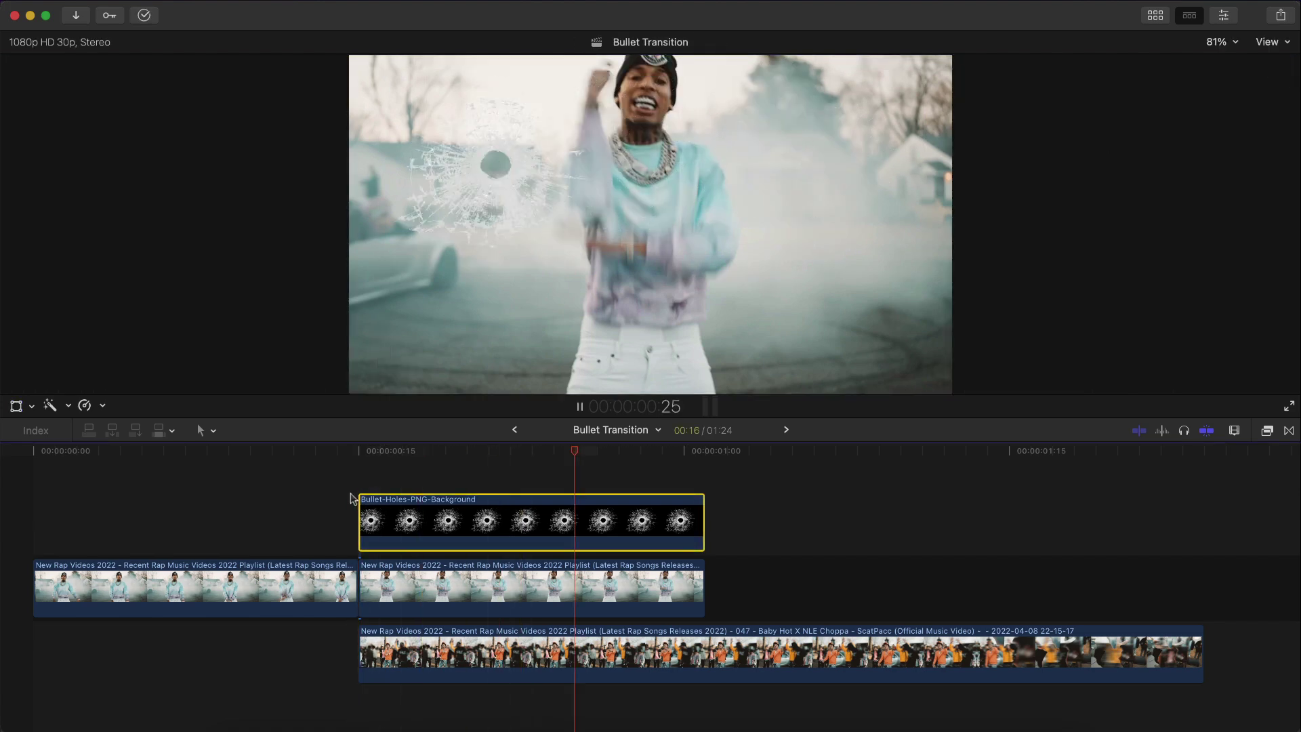
{"action": "key", "text": "space"}
{"action": "key", "text": "space"}
{"action": "key", "text": "/"}
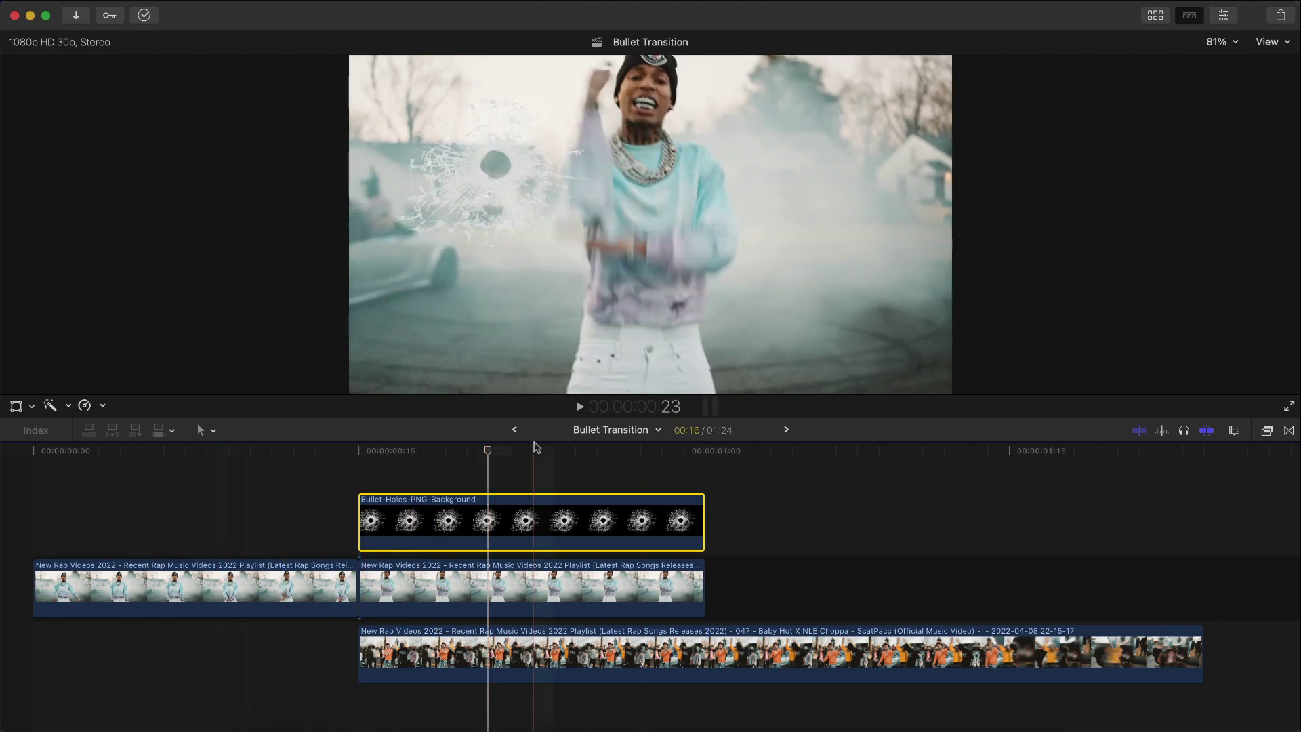
- Combine the freeze frame and bullet-hole image into a compound clip named "bullet new 1" in the April 2022 event
{"action": "left_click_drag", "start_coordinate": [748, 584], "coordinate": [602, 527]}
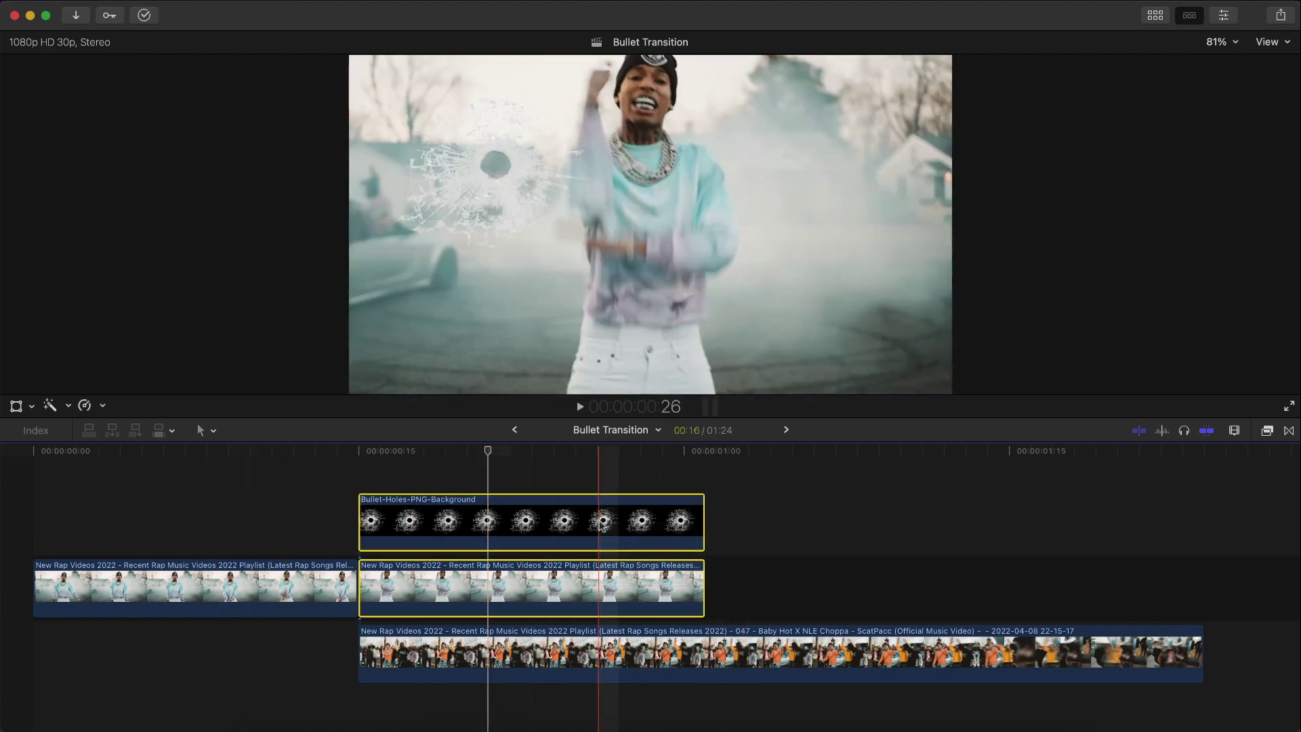
{"action": "key", "text": "alt+g"}
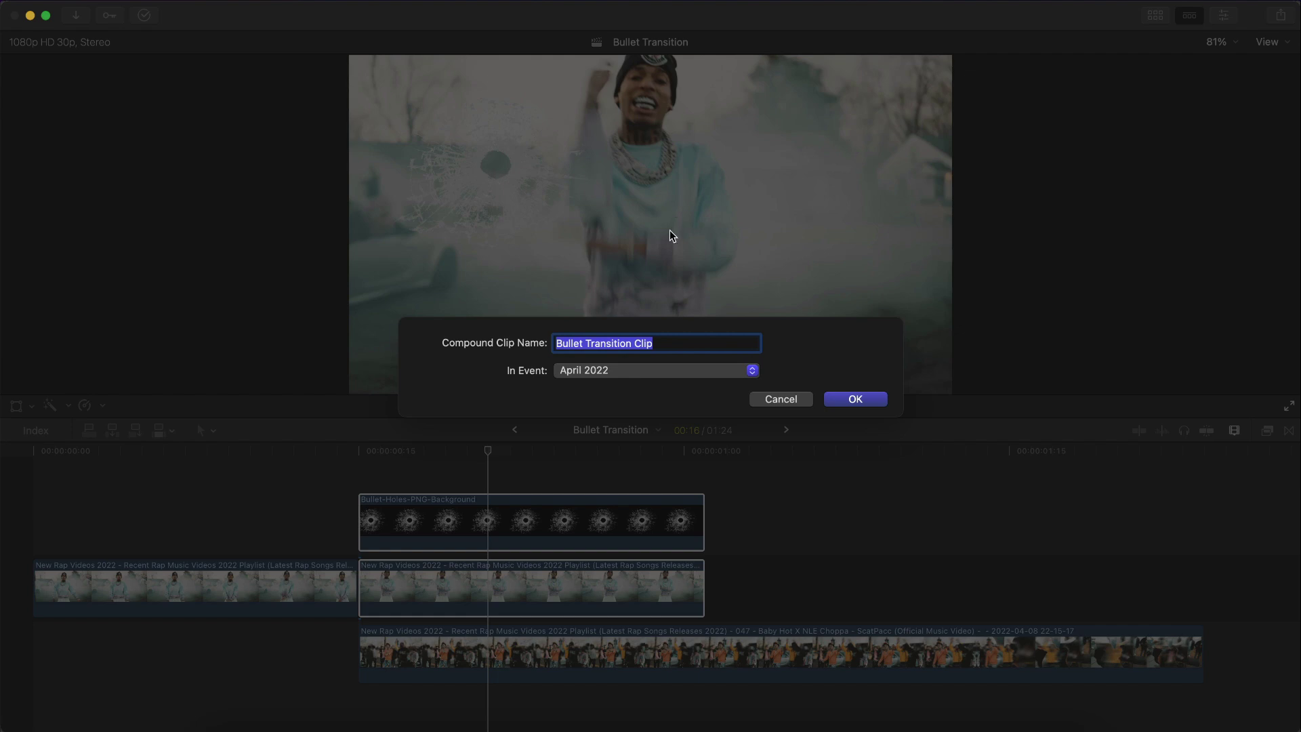
{"action": "type", "text": "bullet "}
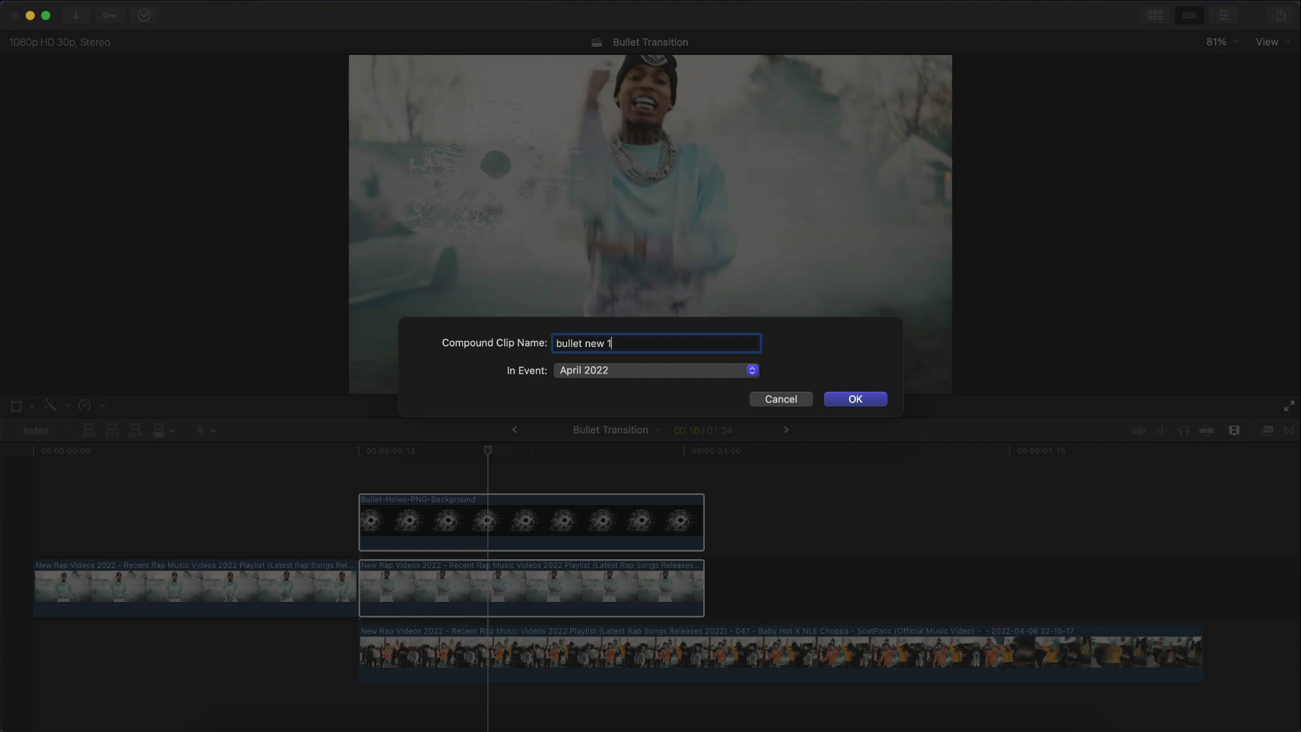
{"action": "type", "text": "new 1"}
{"action": "key", "text": "Return"}
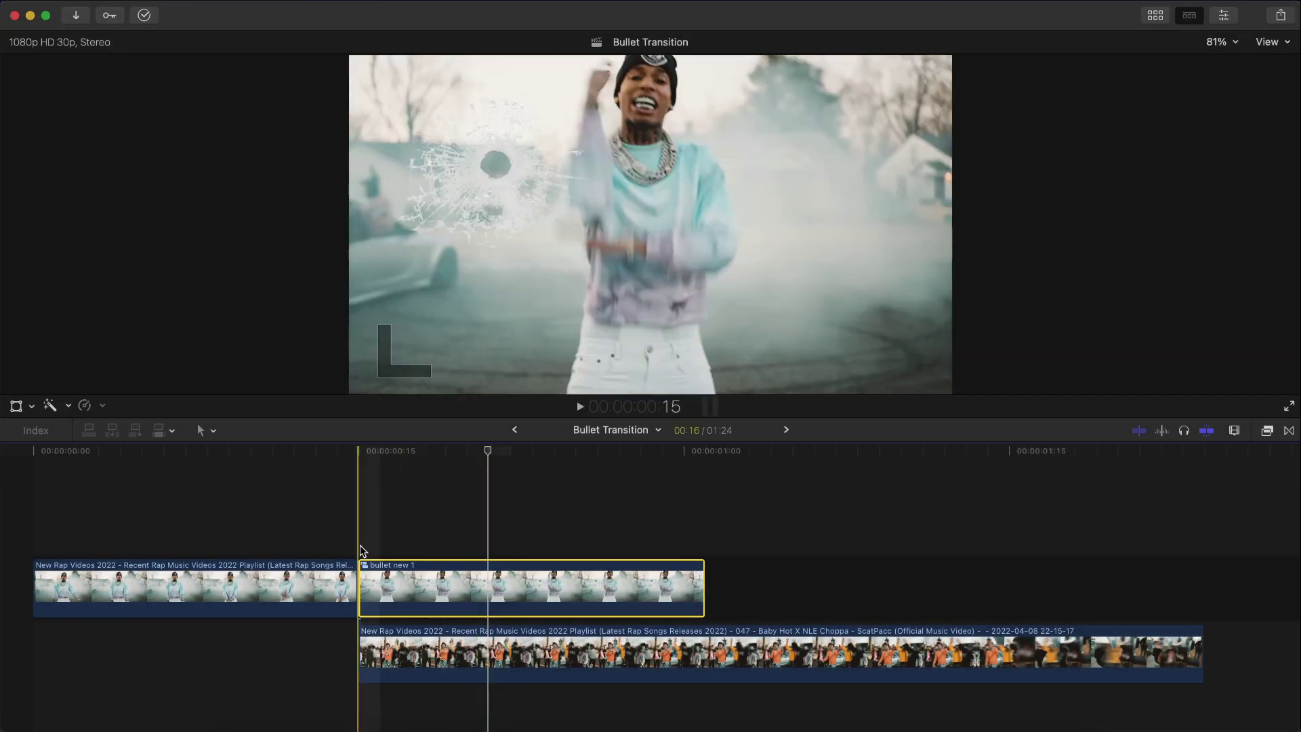
- Apply the Draw Mask effect to the bullet new 1 compound clip, with the playhead at its first frame
{"action": "left_click", "coordinate": [358, 475]}
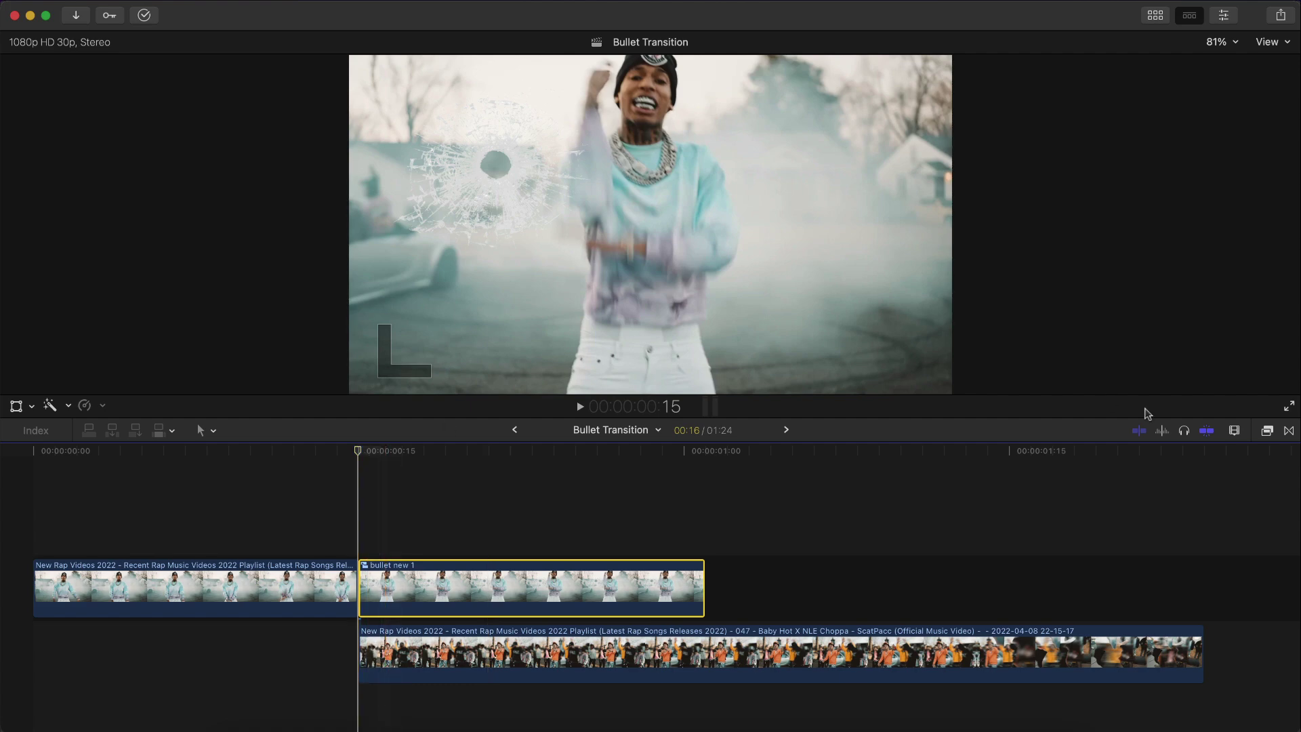
{"action": "left_click", "coordinate": [1265, 431]}
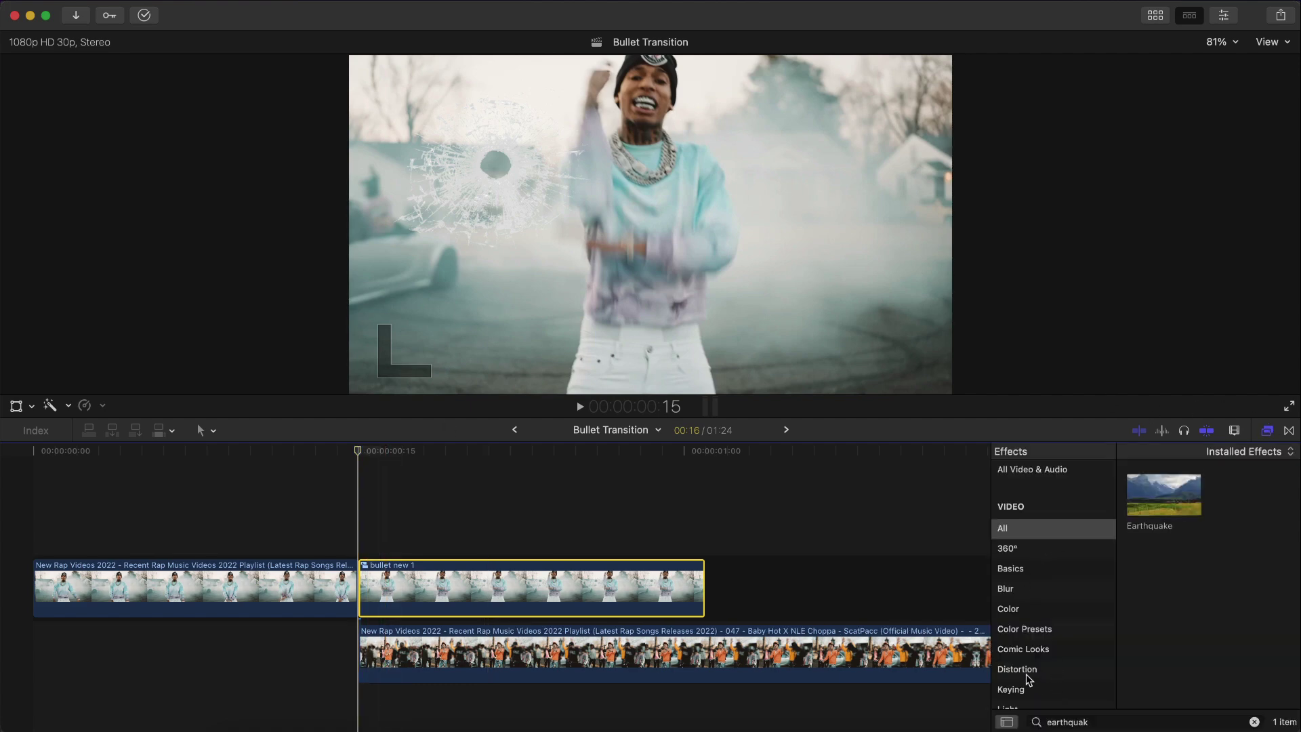
{"action": "scroll", "coordinate": [1030, 680], "scroll_direction": "down", "scroll_amount": 3}
{"action": "left_click", "coordinate": [1013, 649]}
{"action": "mouse_move", "coordinate": [1163, 497]}
{"action": "left_mouse_down"}
{"action": "mouse_move", "coordinate": [508, 572]}
{"action": "mouse_move", "coordinate": [437, 599]}
{"action": "left_mouse_up"}
{"action": "left_click", "coordinate": [1265, 431]}
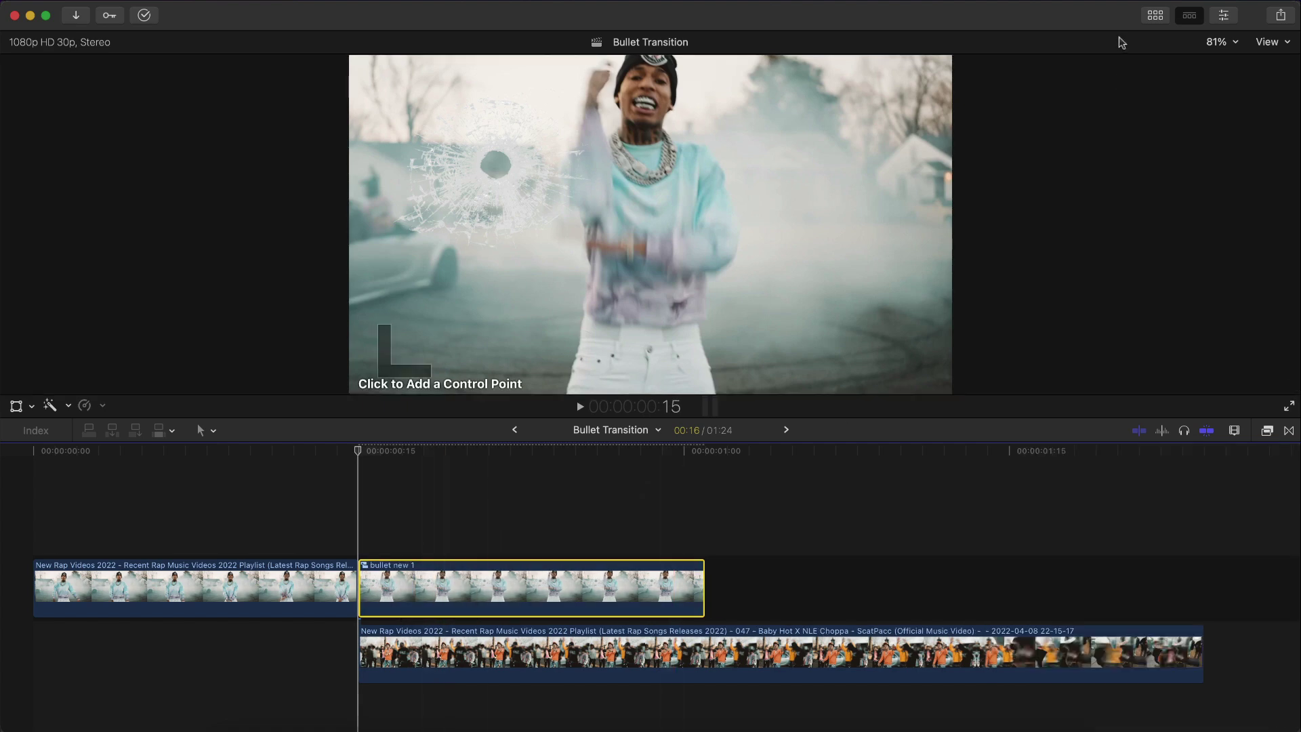
- Draw a closed four-point mask around the edge of the bullet hole's dark centre
{"action": "left_click", "coordinate": [1230, 44]}
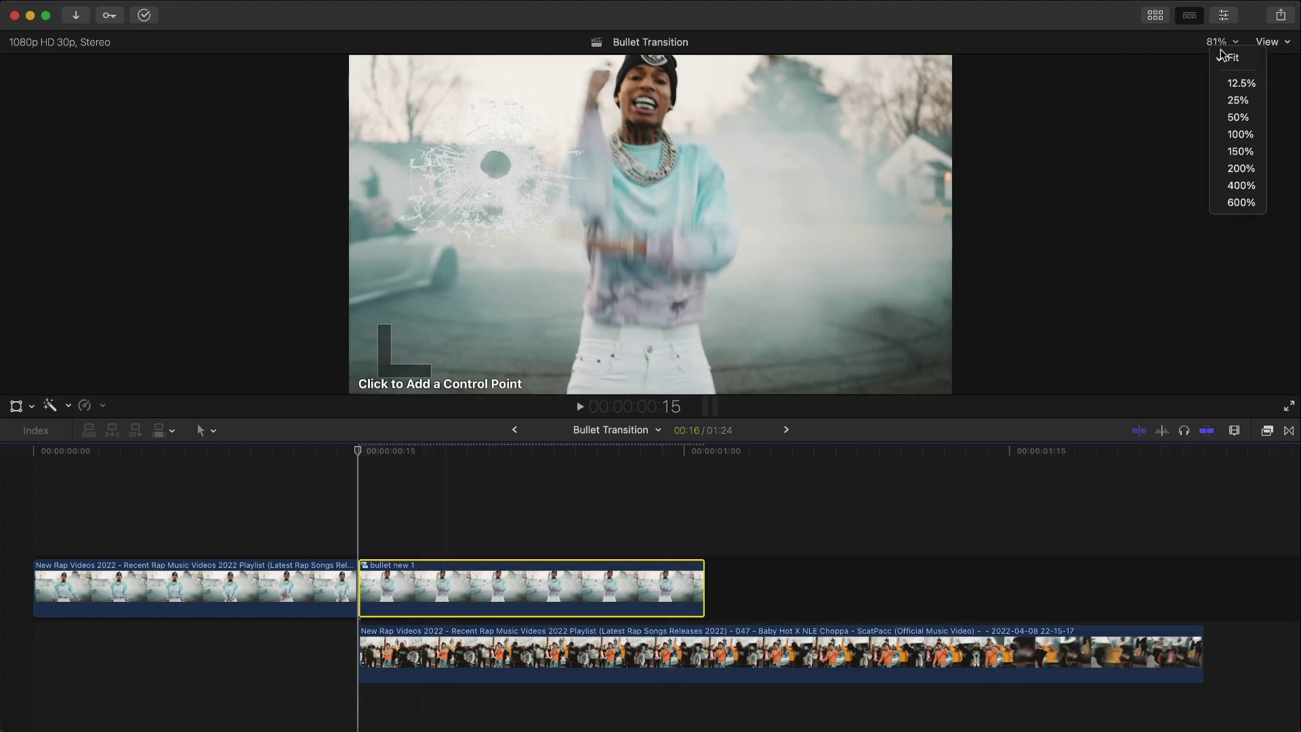
{"action": "left_click", "coordinate": [1238, 150]}
{"action": "left_click_drag", "start_coordinate": [1173, 218], "coordinate": [1173, 214]}
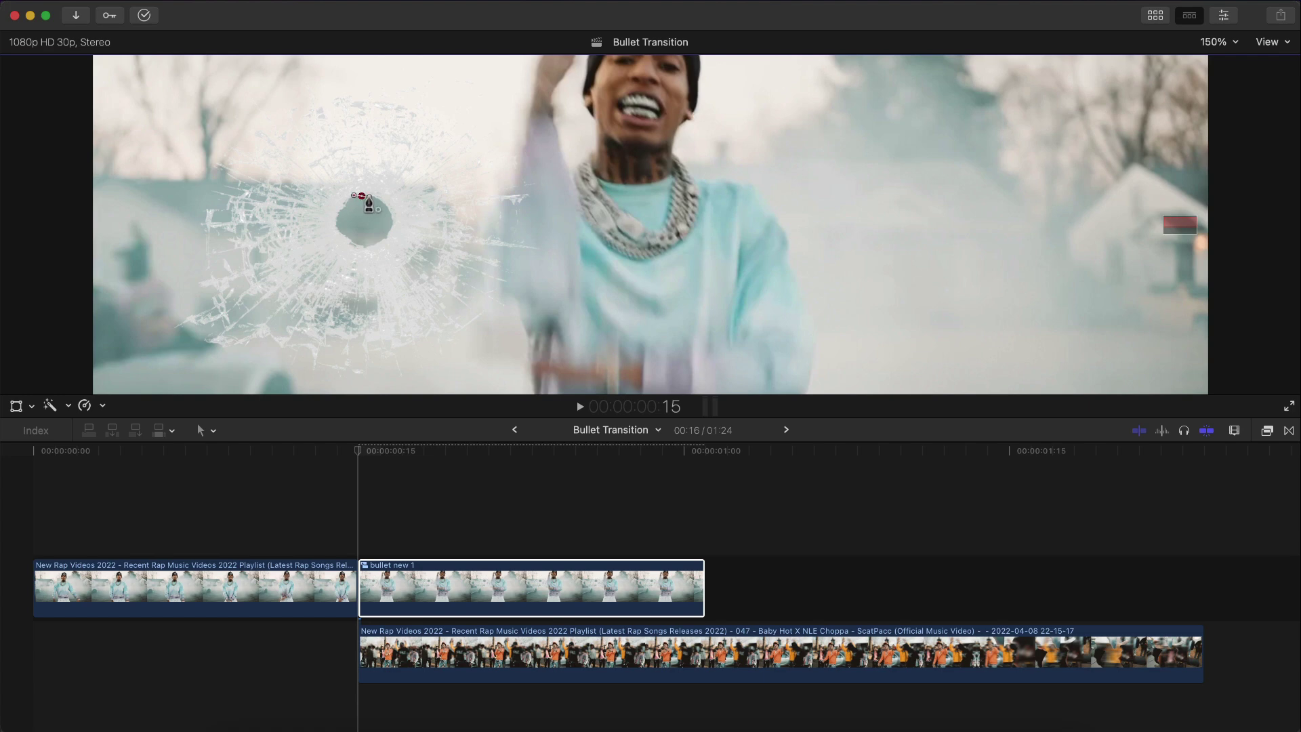
{"action": "left_click_drag", "start_coordinate": [393, 224], "coordinate": [336, 217]}
{"action": "left_click", "coordinate": [360, 200]}
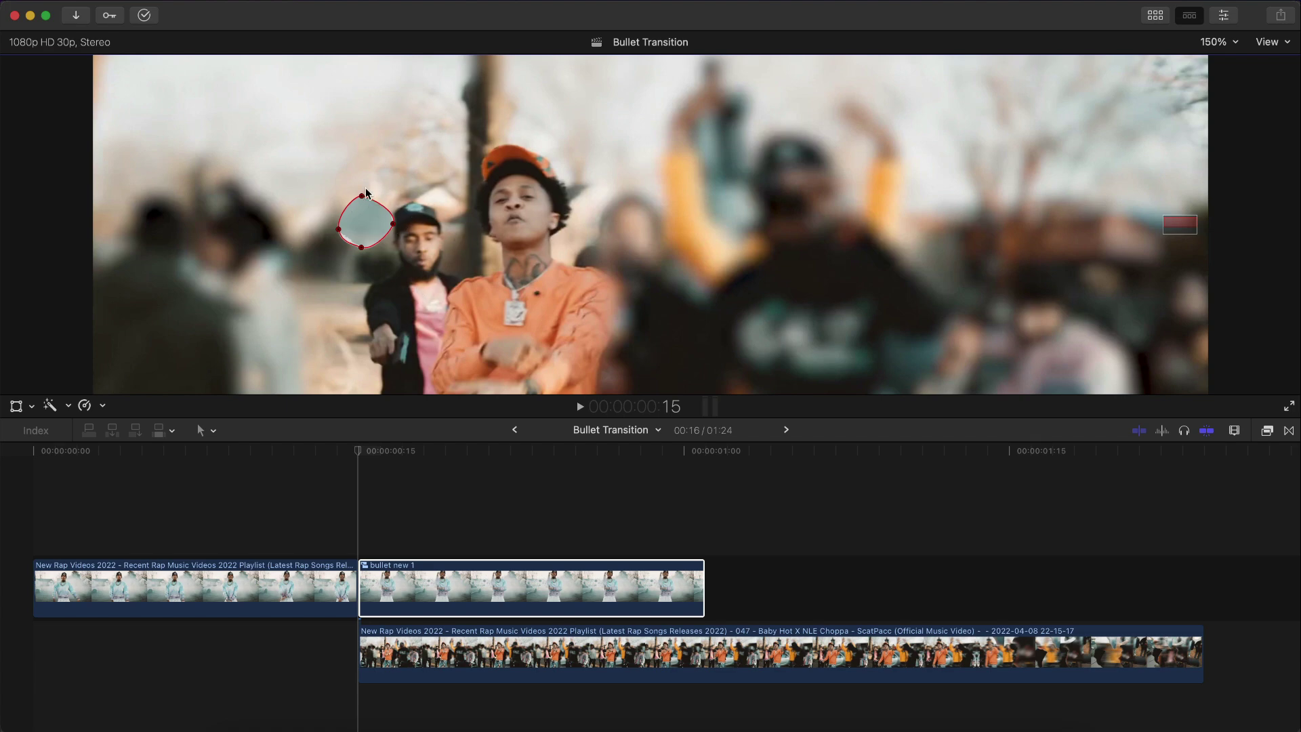
{"action": "left_click", "coordinate": [1227, 41]}
{"action": "left_click", "coordinate": [1225, 53]}
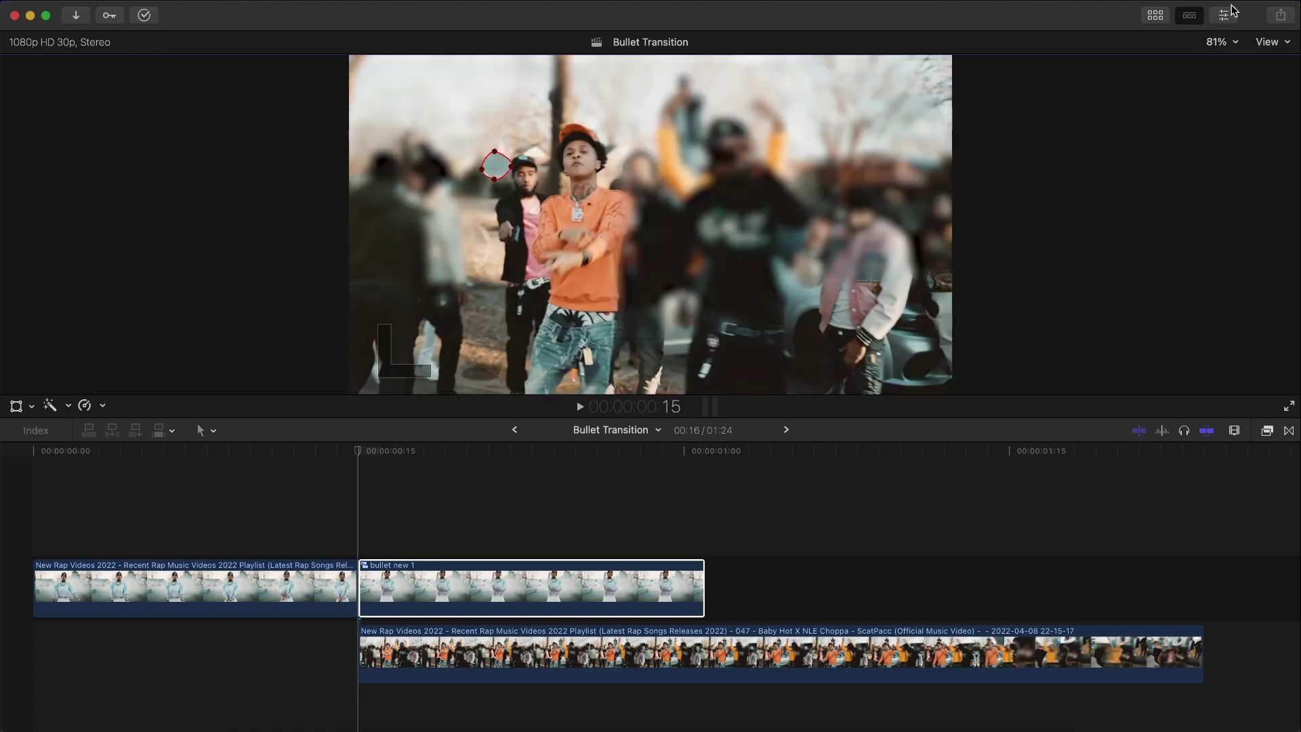
- Invert the draw mask and set its feather to 7.0 and falloff to 60.0
{"action": "left_click", "coordinate": [1225, 15]}
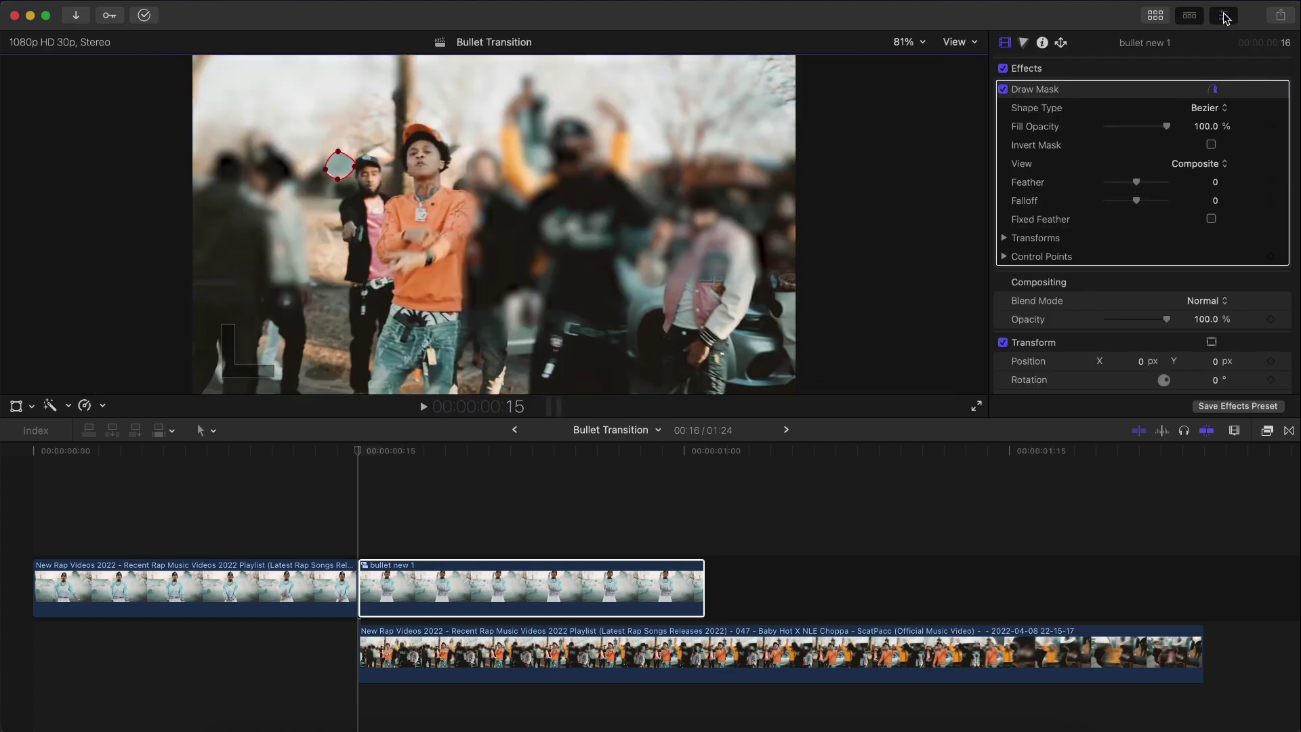
{"action": "left_click", "coordinate": [1092, 95]}
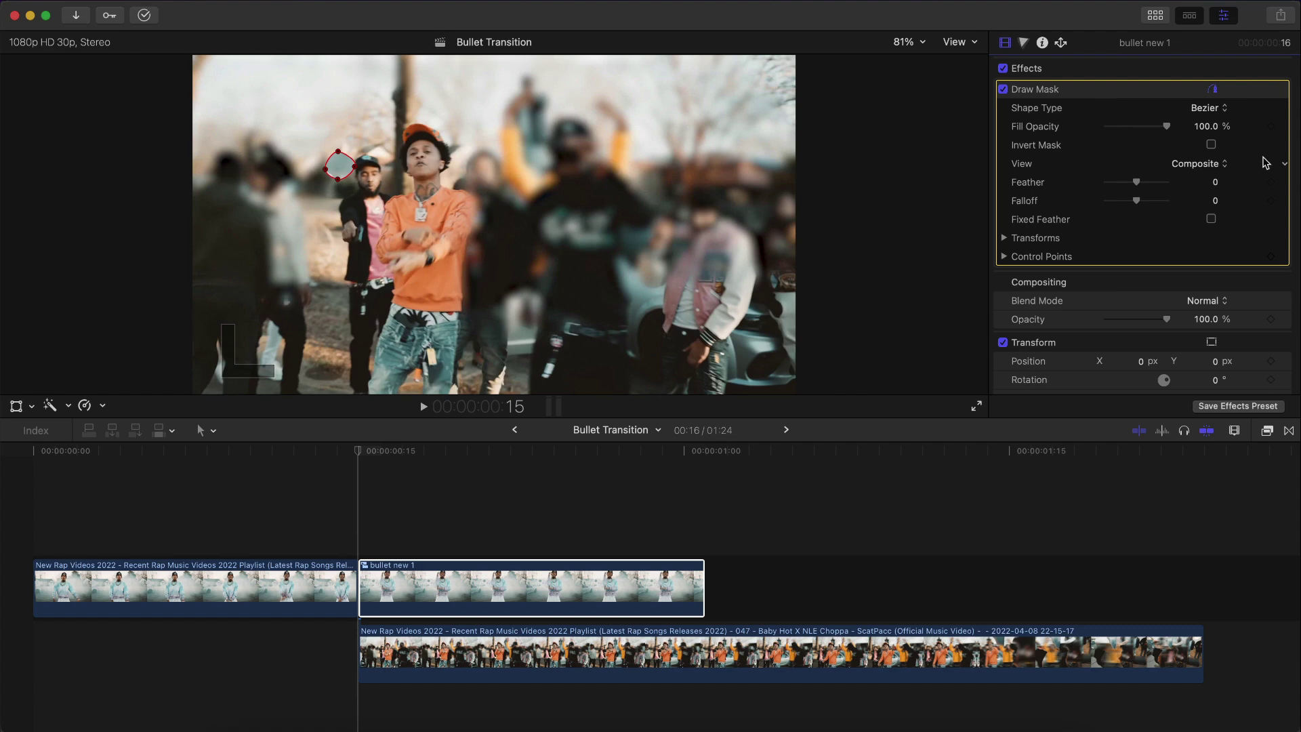
{"action": "left_click", "coordinate": [1211, 146]}
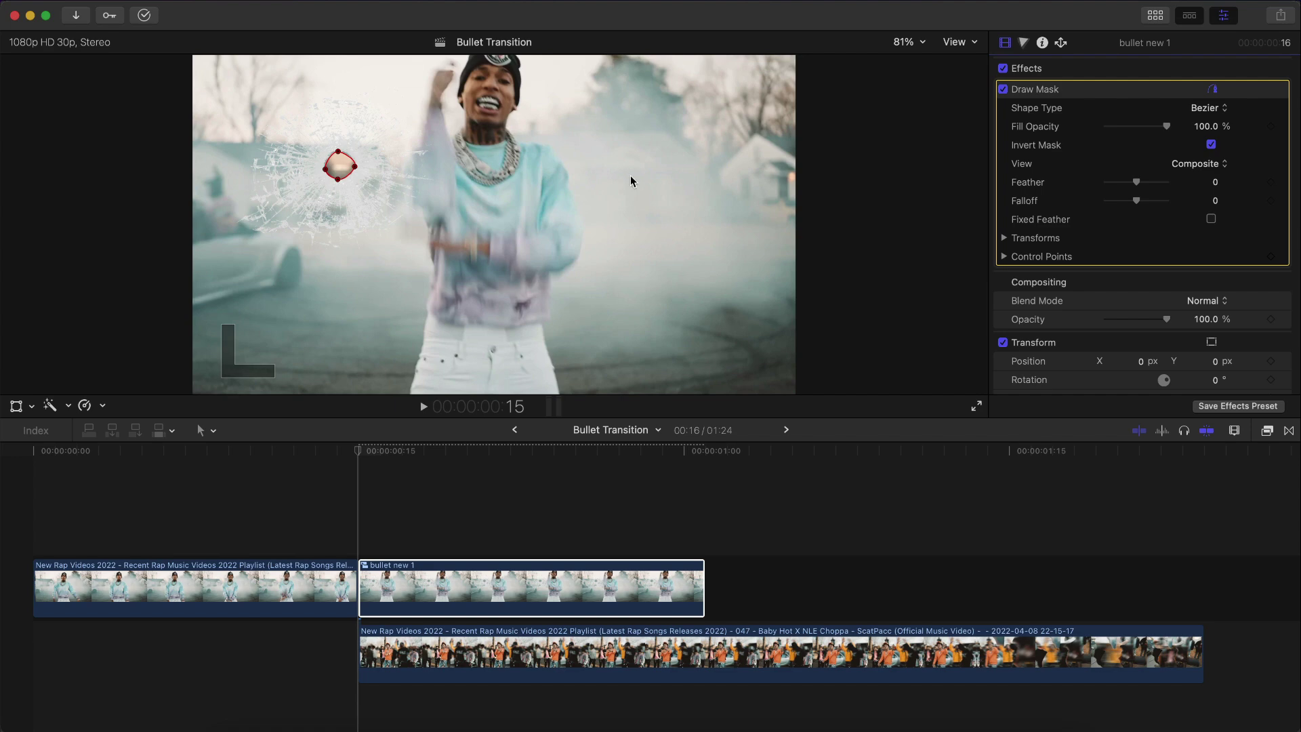
{"action": "left_click", "coordinate": [1073, 282]}
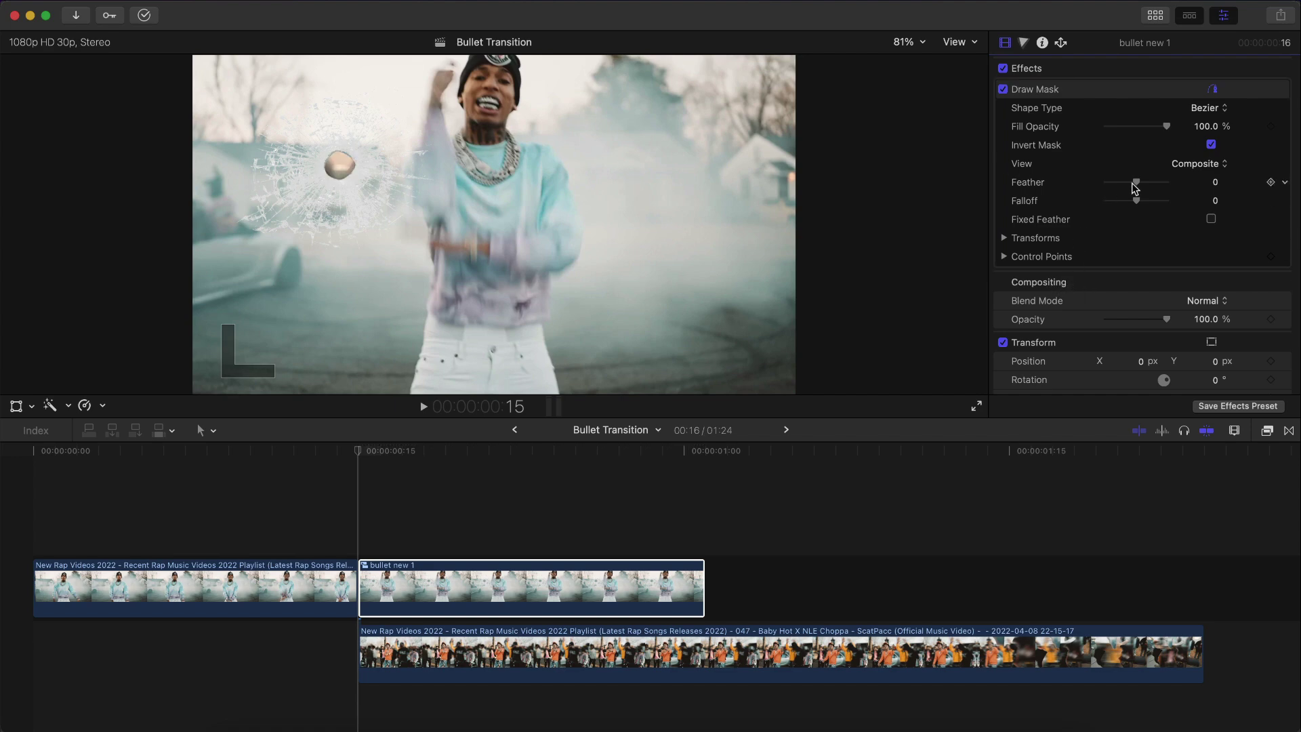
{"action": "mouse_move", "coordinate": [1138, 181]}
{"action": "left_mouse_down"}
{"action": "mouse_move", "coordinate": [1116, 196]}
{"action": "mouse_move", "coordinate": [1159, 187]}
{"action": "left_mouse_up"}
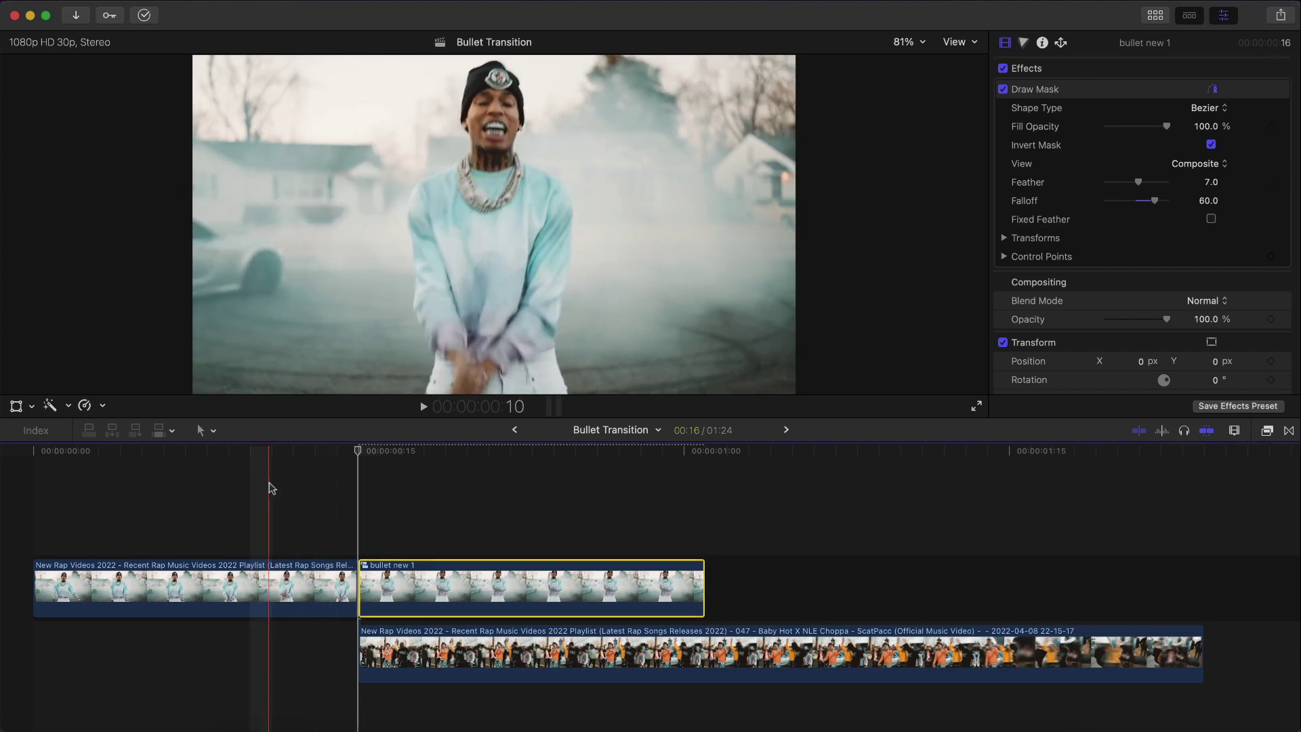
- Play back the cut into the compound clip to check the second clip through the masked bullet hole
{"action": "key", "text": "space"}
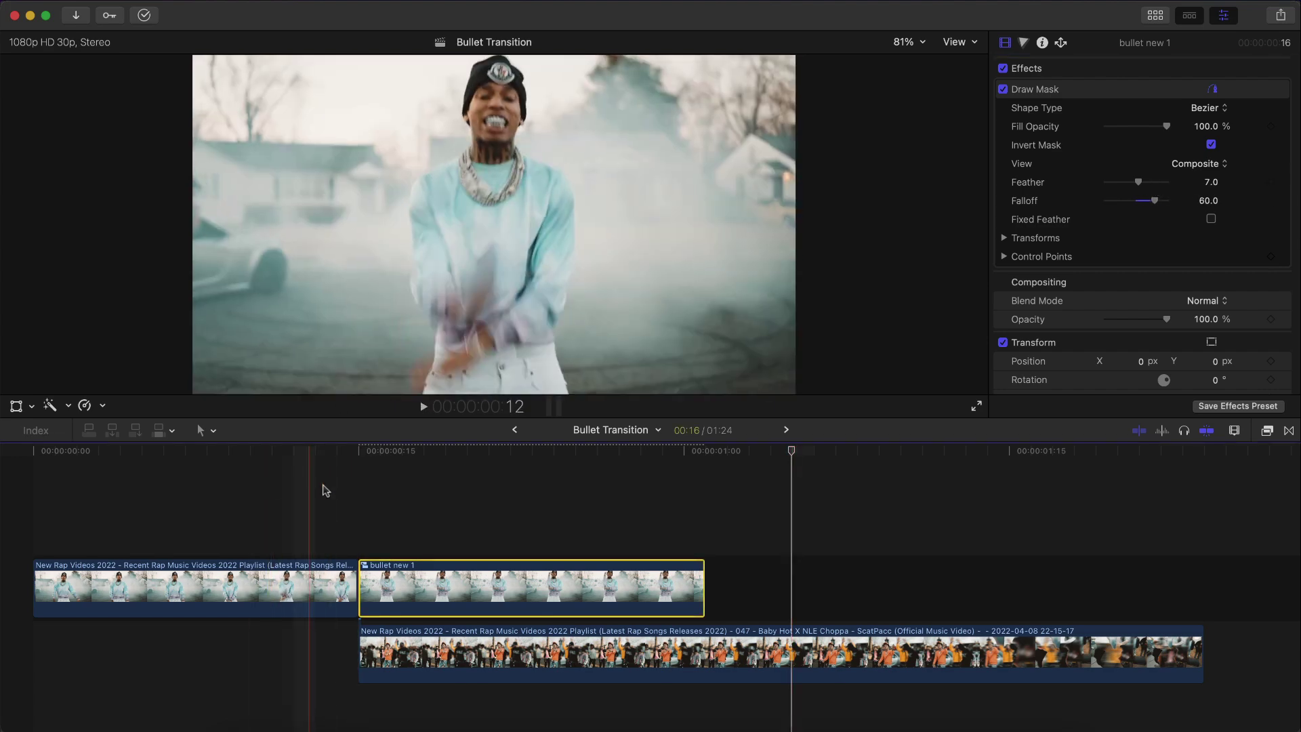
{"action": "key", "text": "space"}
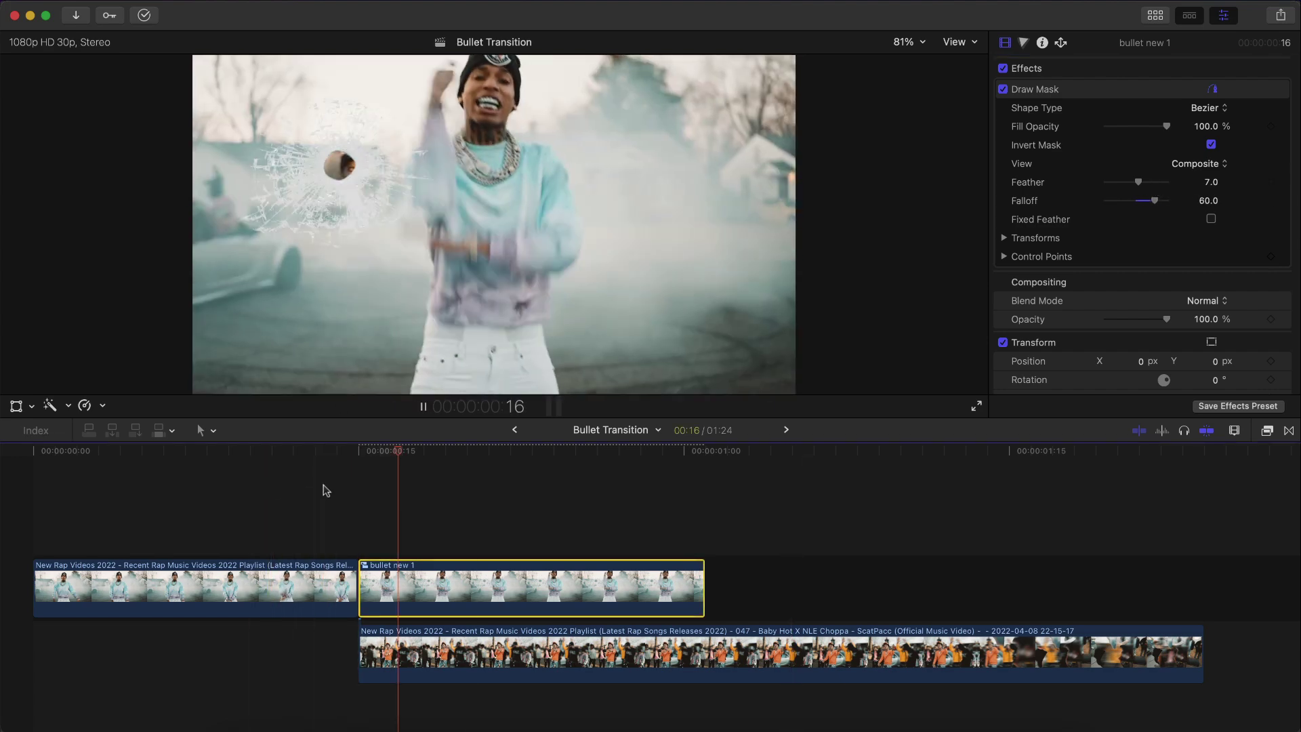
{"action": "key", "text": "space"}
{"action": "key", "text": "space"}
{"action": "key", "text": "space"}
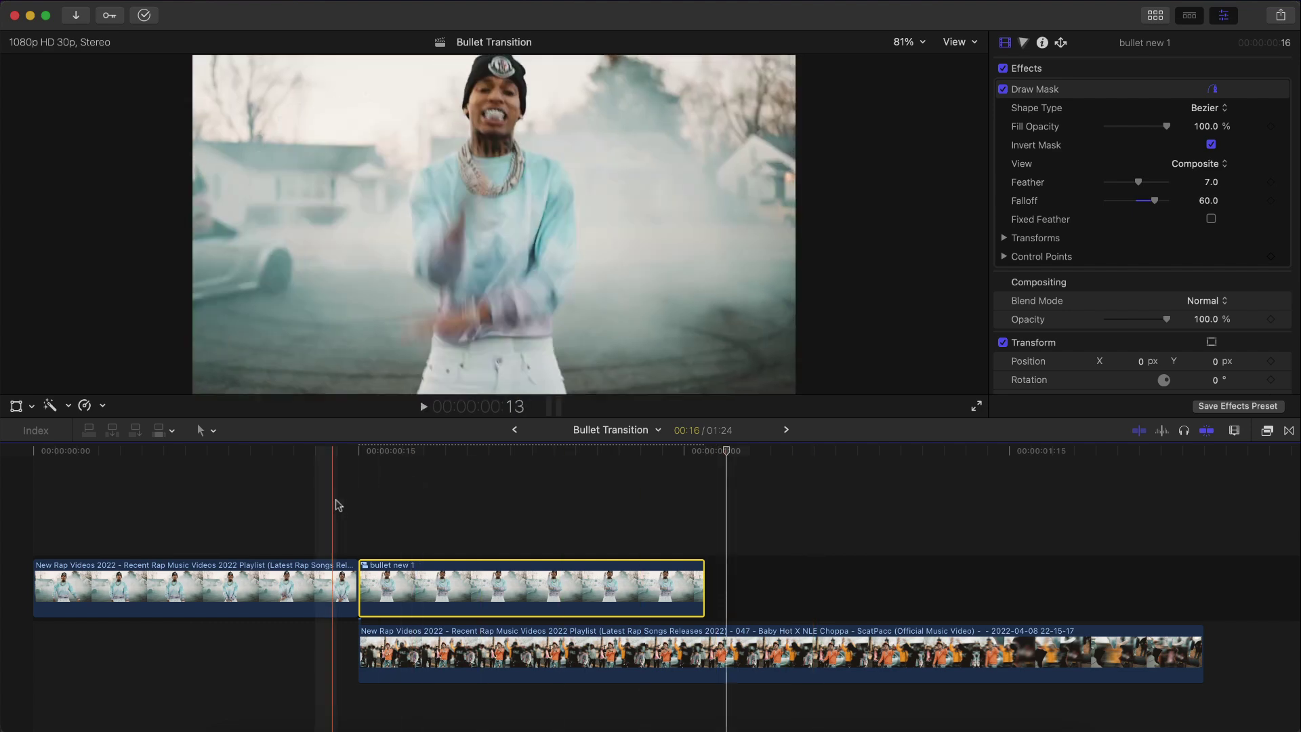
- Set the bullet new 1 clip's transform anchor to X -491.5 px, Y 188.3 px, centred on the bullet hole
{"action": "left_click", "coordinate": [375, 457]}
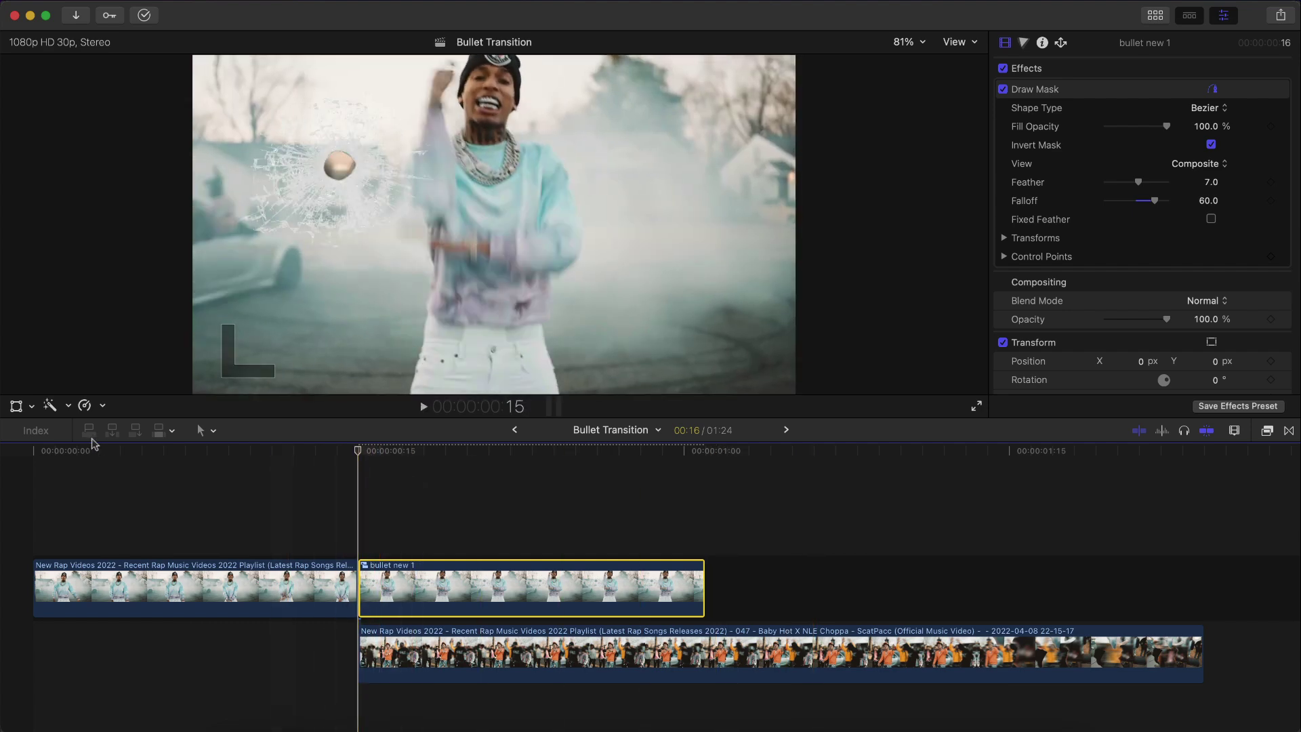
{"action": "left_click", "coordinate": [15, 407]}
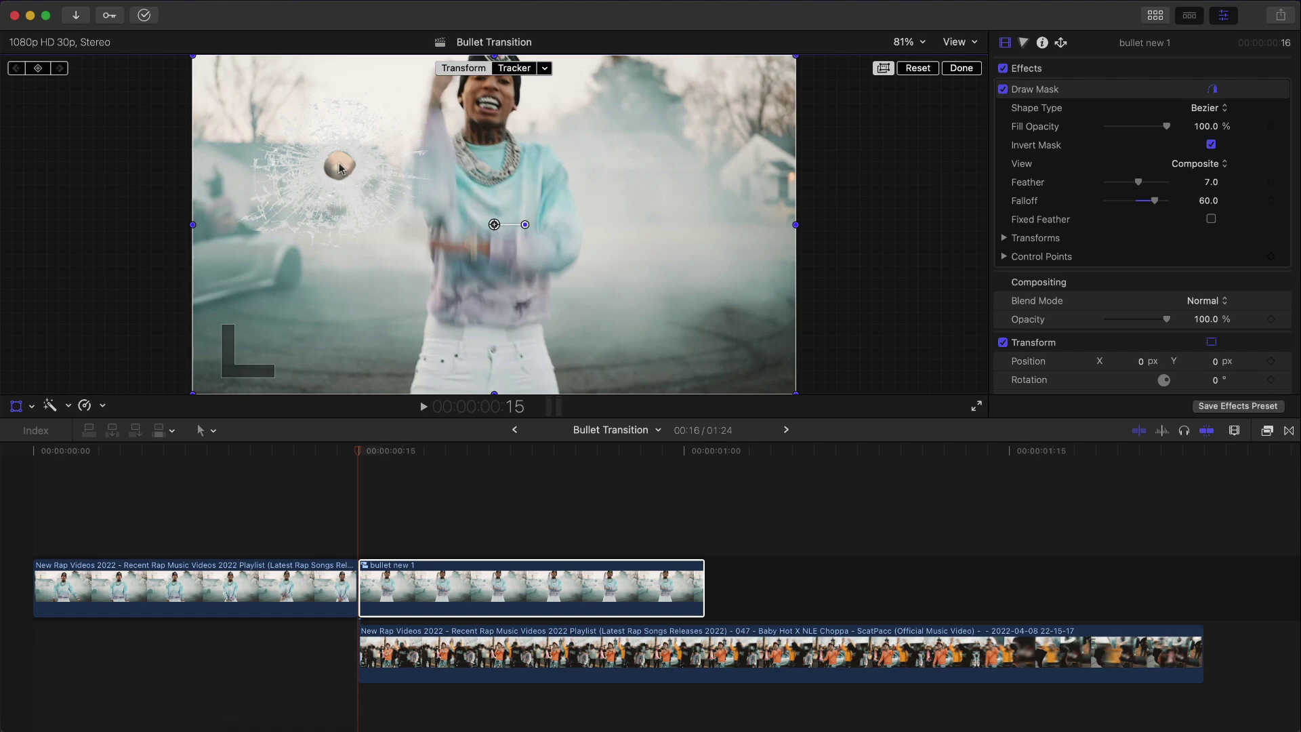
{"action": "scroll", "coordinate": [1132, 129], "scroll_direction": "down", "scroll_amount": 5}
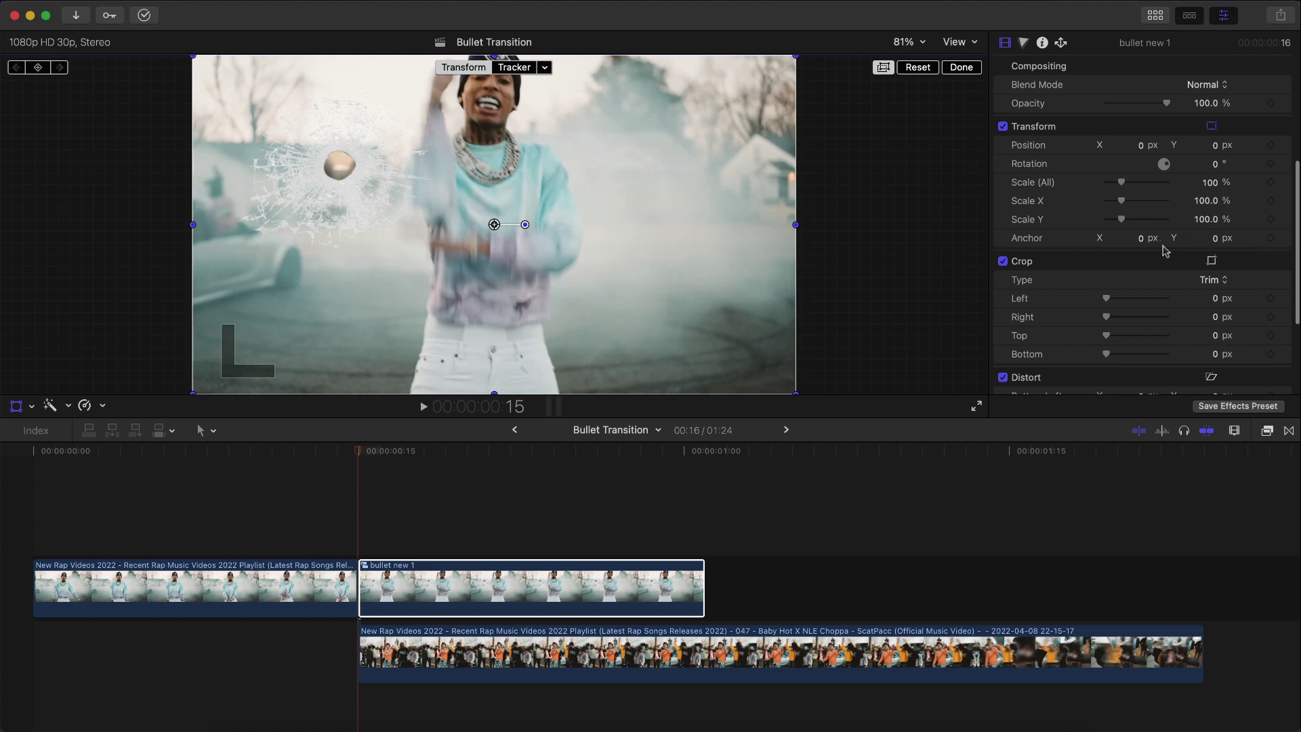
{"action": "left_click_drag", "start_coordinate": [1143, 243], "coordinate": [982, 243]}
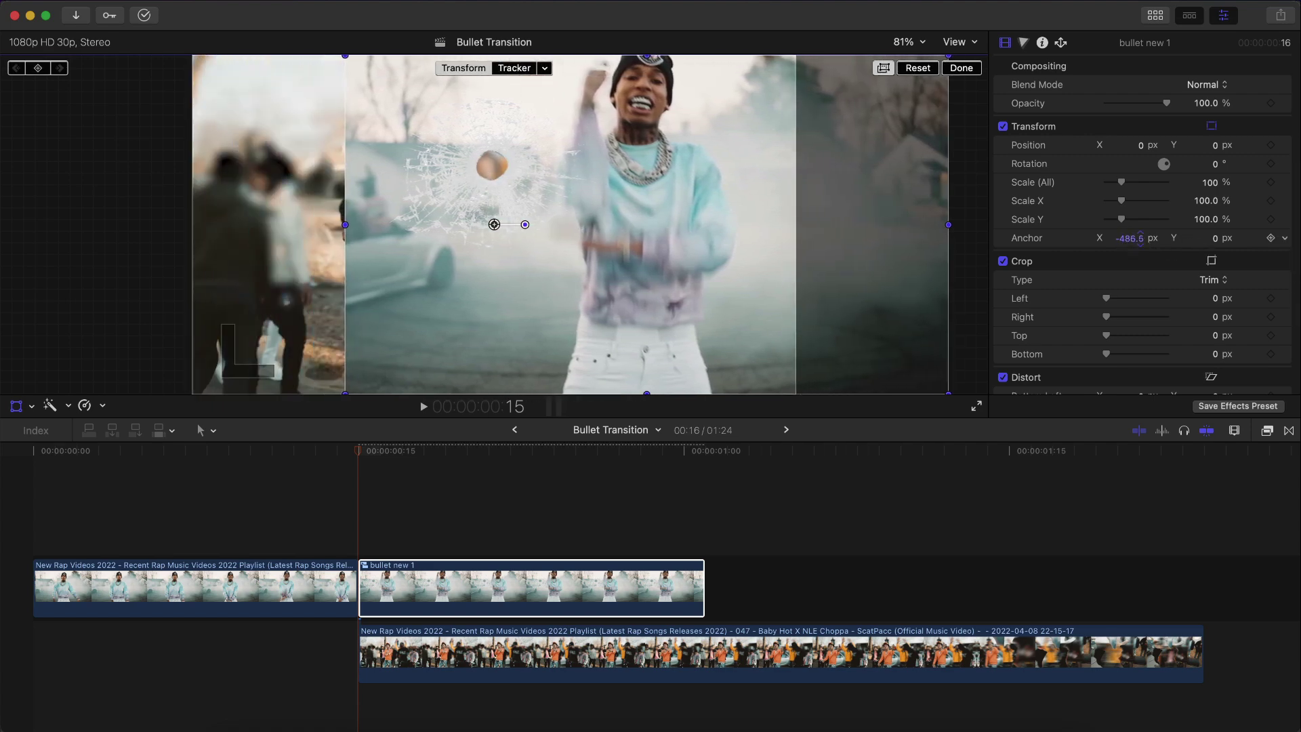
{"action": "left_click_drag", "start_coordinate": [1222, 242], "coordinate": [1288, 242]}
{"action": "left_click_drag", "start_coordinate": [1128, 239], "coordinate": [1126, 238]}
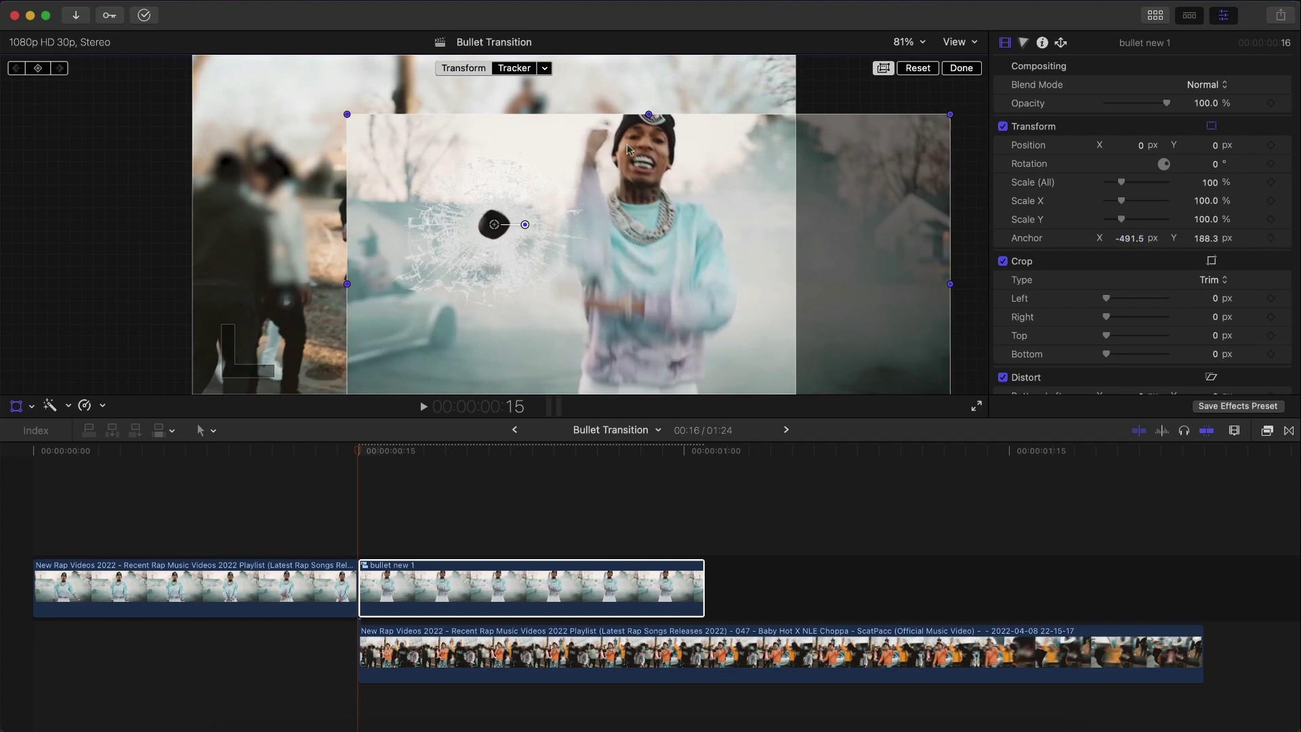
- Reposition the bullet new 1 clip to realign it with the frame and set its overall scale to 101%
{"action": "left_click_drag", "start_coordinate": [618, 202], "coordinate": [469, 143]}
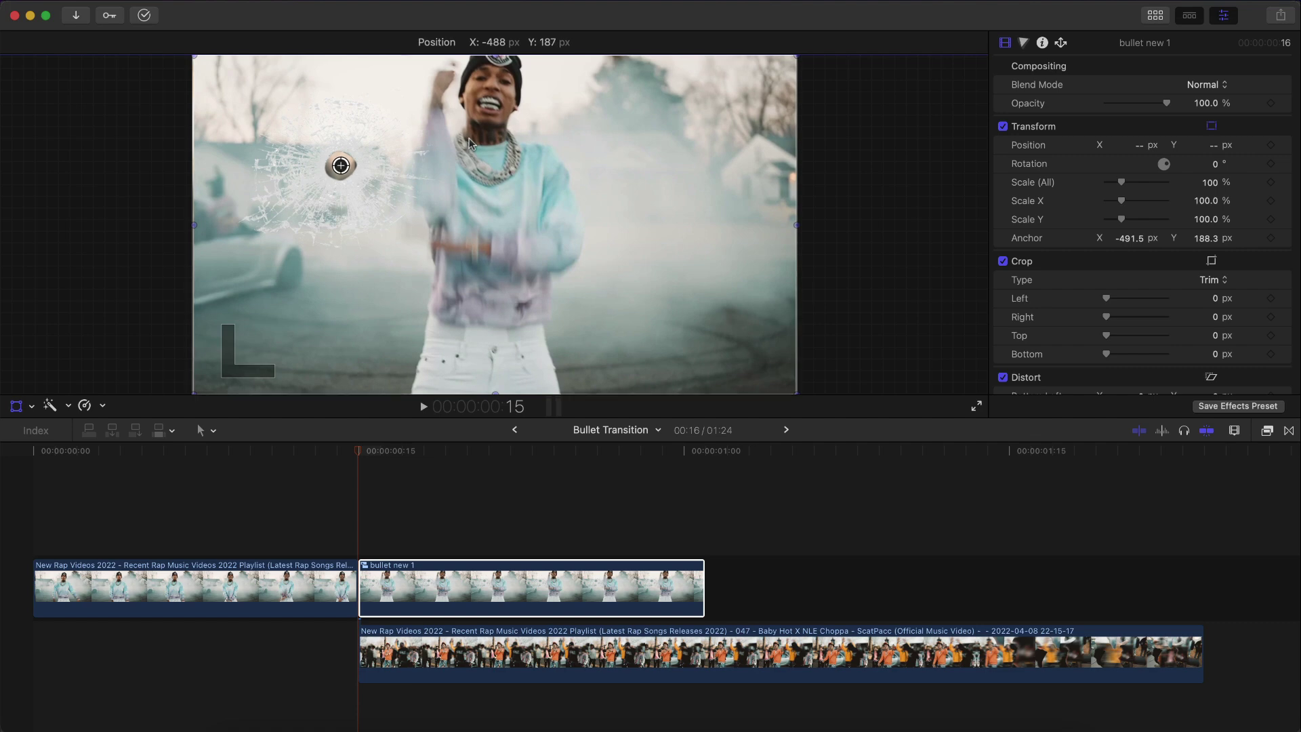
{"action": "scroll", "coordinate": [1229, 217], "scroll_direction": "down", "scroll_amount": 5}
{"action": "scroll", "coordinate": [1229, 216], "scroll_direction": "up", "scroll_amount": 5}
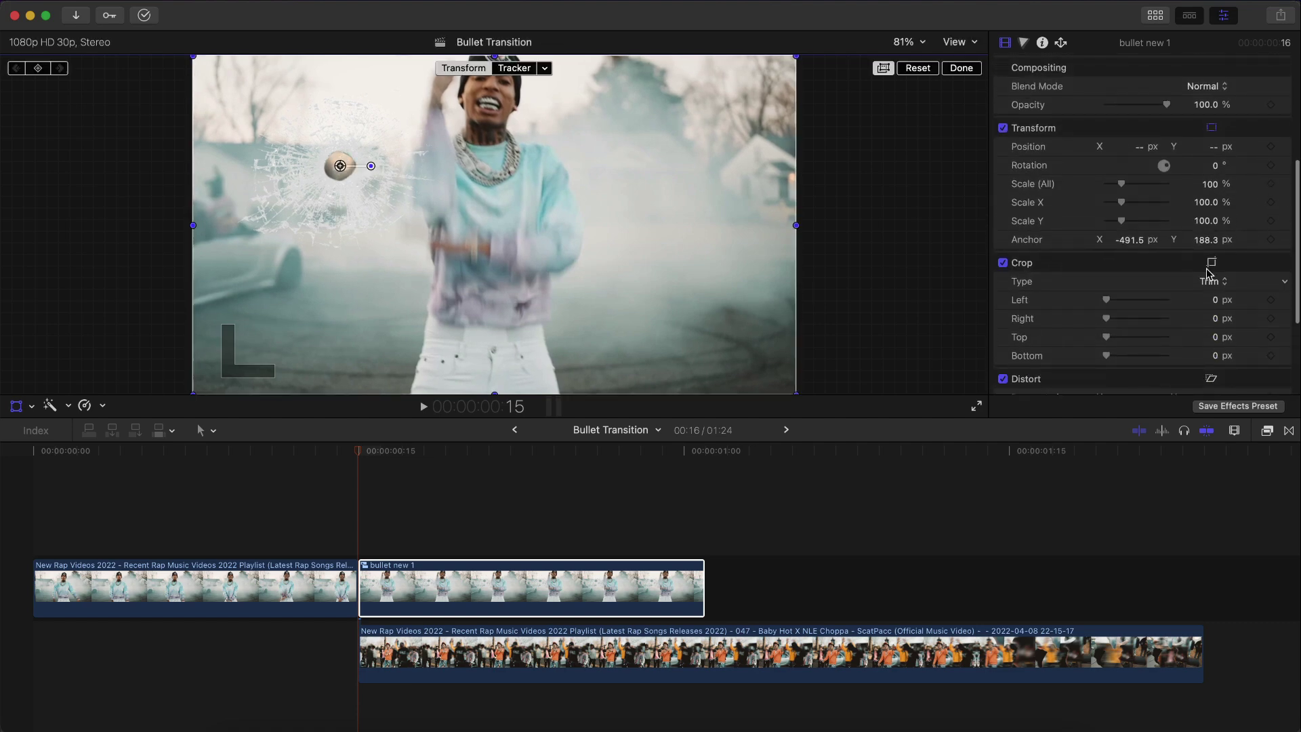
{"action": "left_click_drag", "start_coordinate": [1224, 190], "coordinate": [1209, 183]}
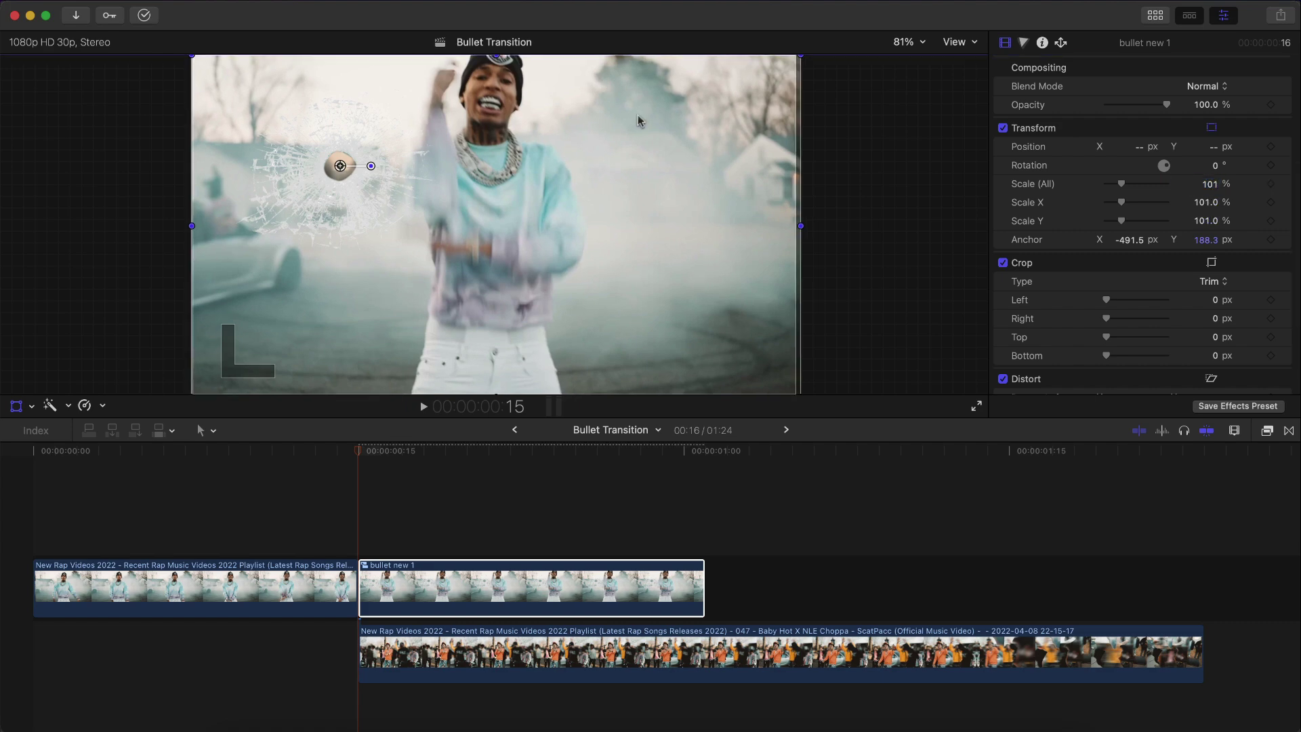
{"action": "left_click_drag", "start_coordinate": [638, 121], "coordinate": [636, 120]}
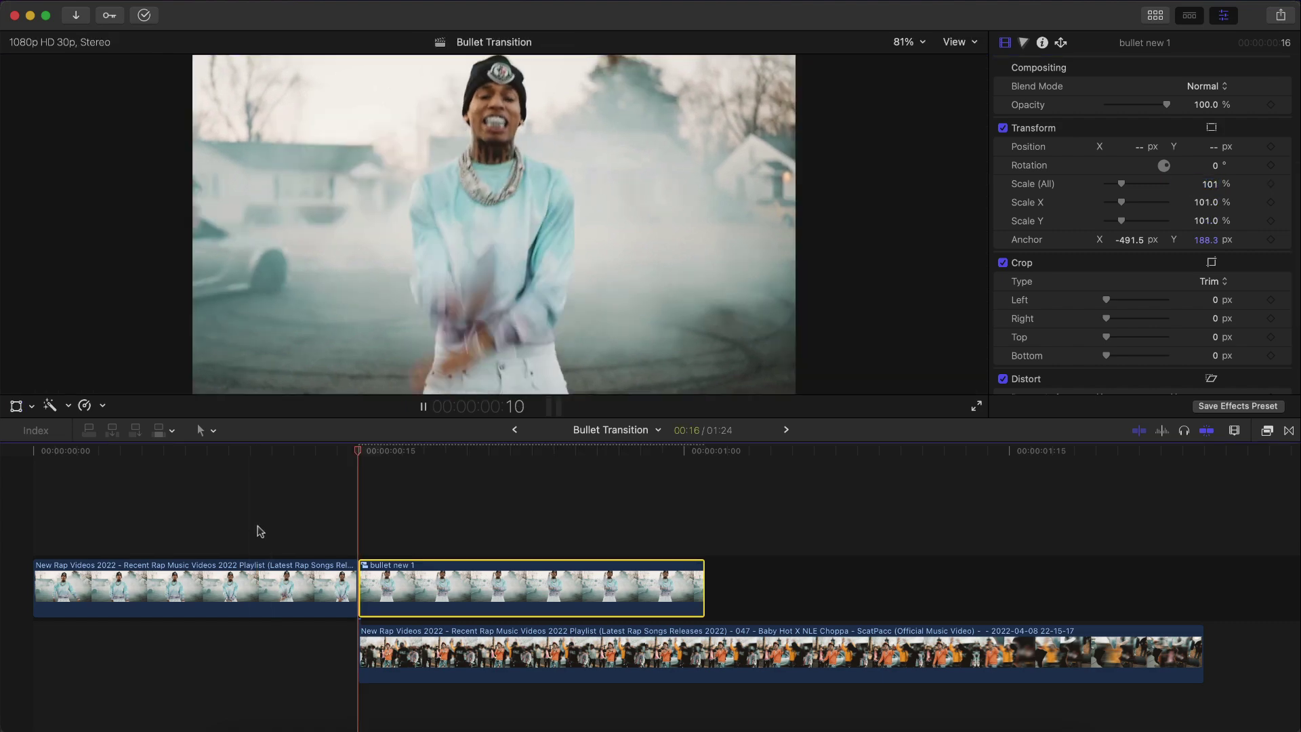
- Play through the cut and add transform keyframes to the bullet new 1 clip at its first frame
{"action": "key", "text": "space"}
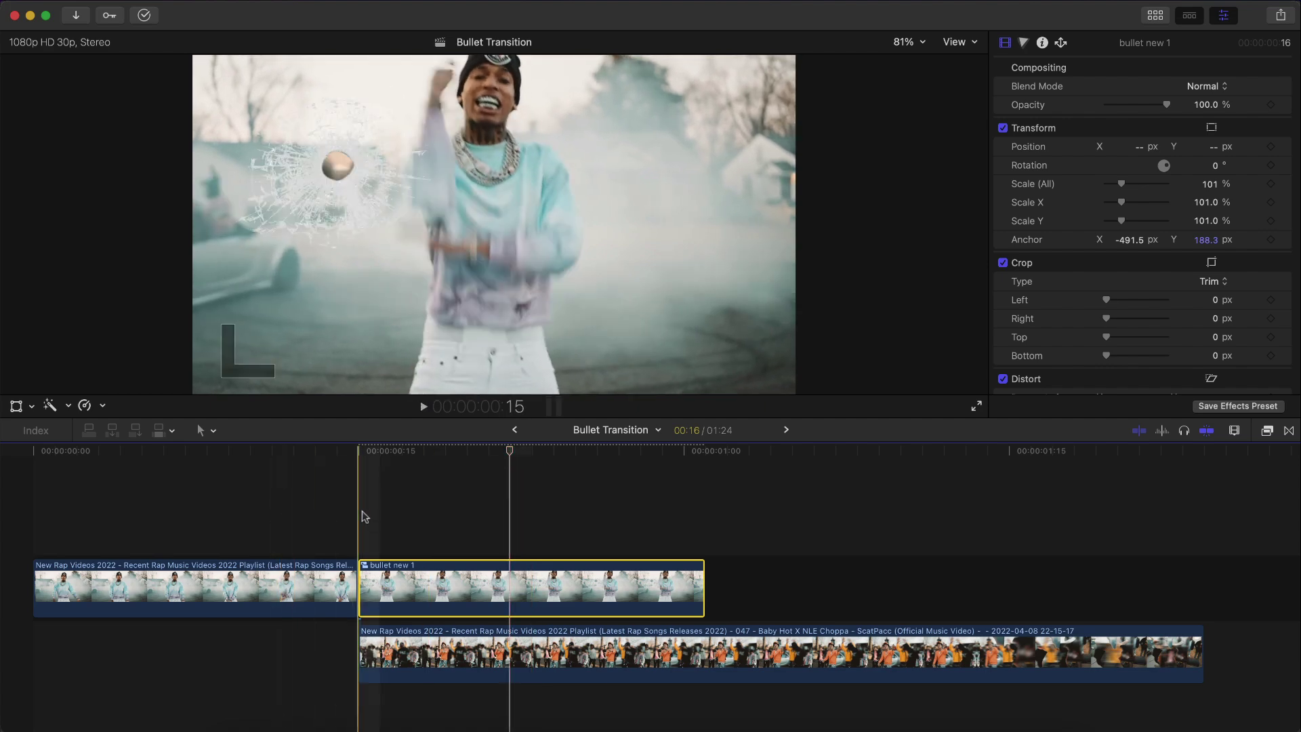
{"action": "left_click", "coordinate": [416, 455]}
{"action": "left_click", "coordinate": [547, 451]}
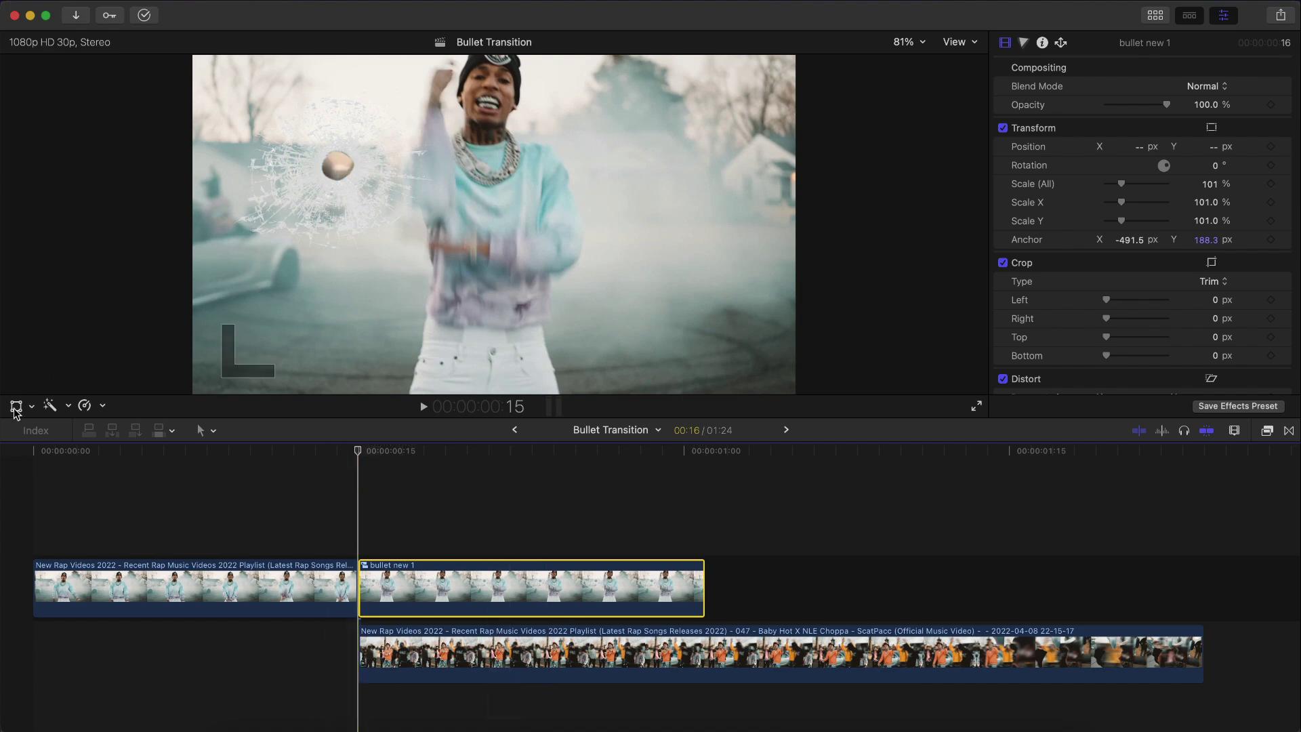
{"action": "left_click", "coordinate": [16, 406]}
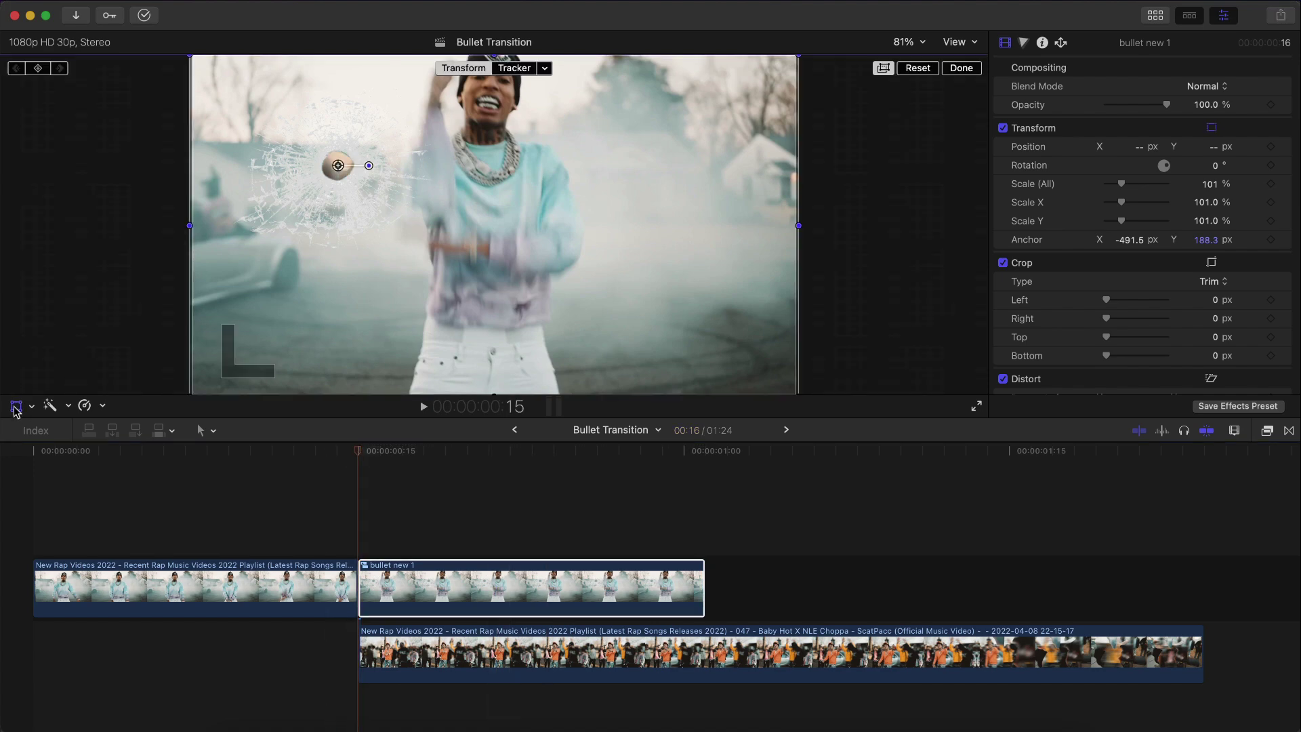
{"action": "left_click", "coordinate": [38, 68]}
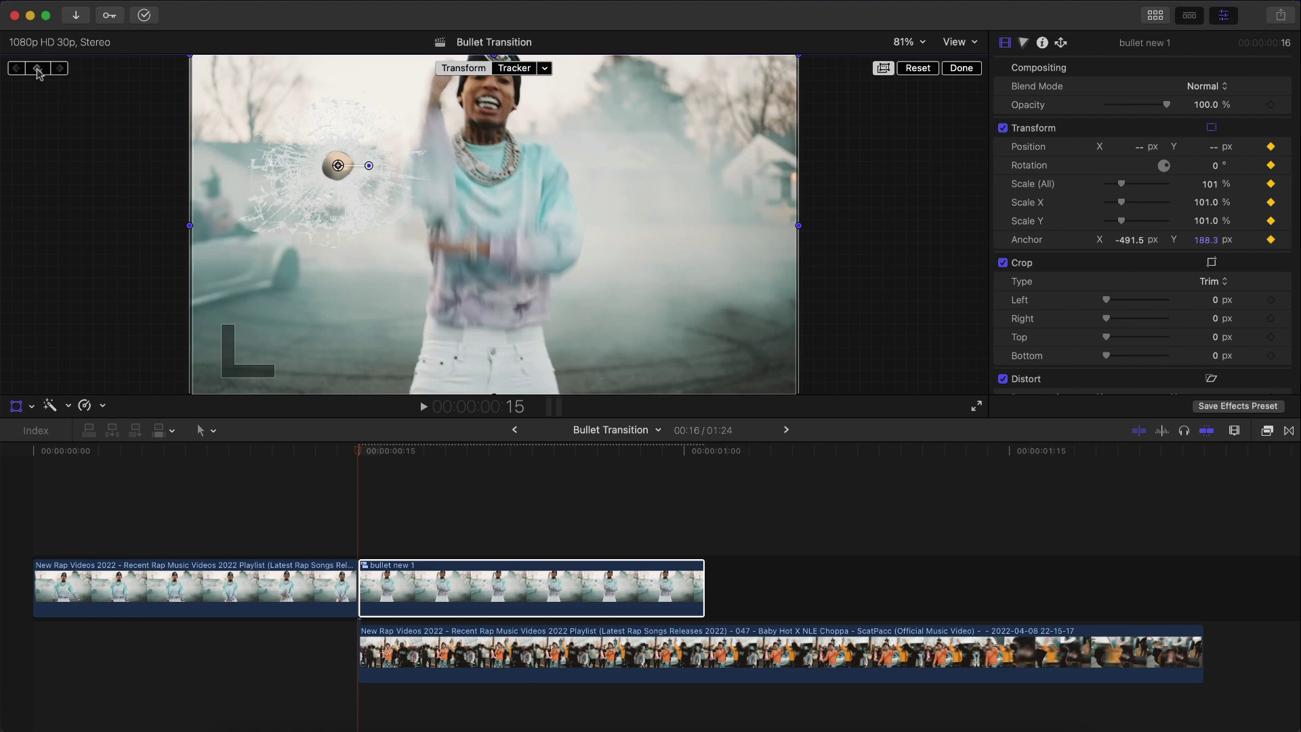
- Set the bullet new 1 clip's overall scale to 2341% on its last frame, 1:00, to zoom through the hole
{"action": "left_click", "coordinate": [705, 451]}
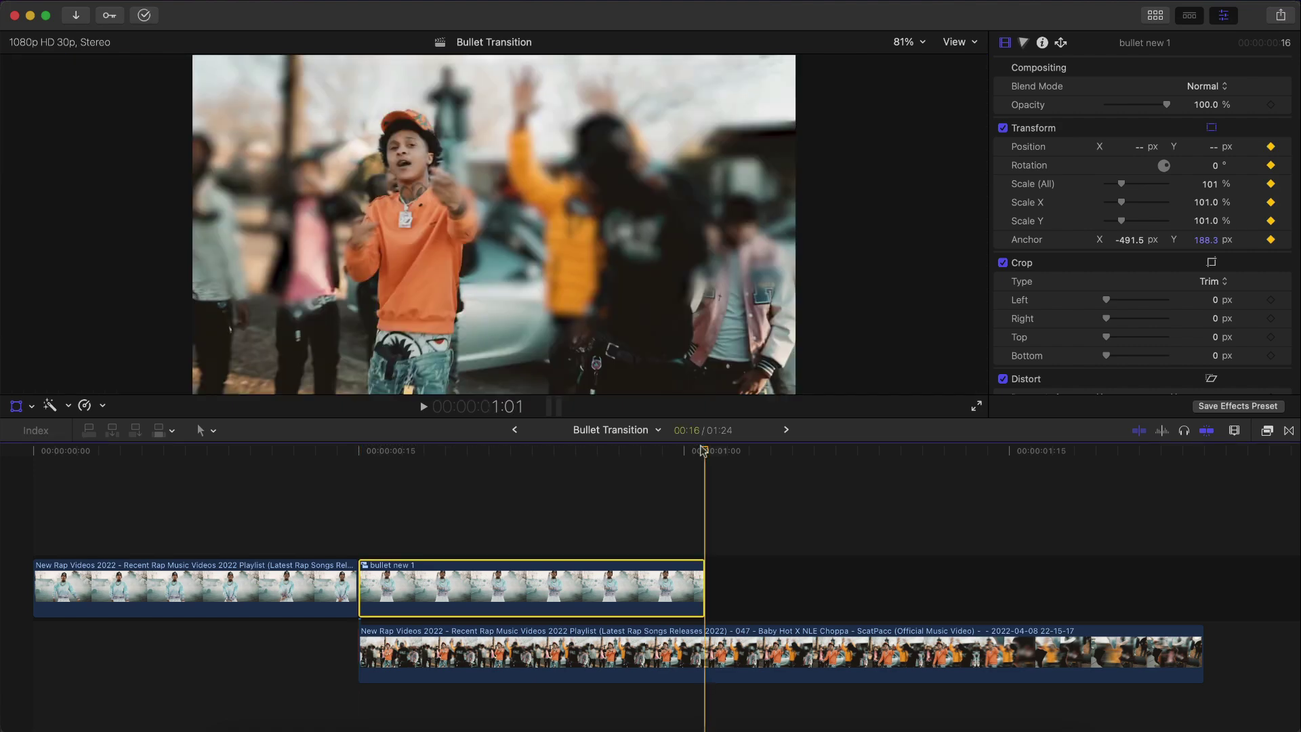
{"action": "key", "text": "Left"}
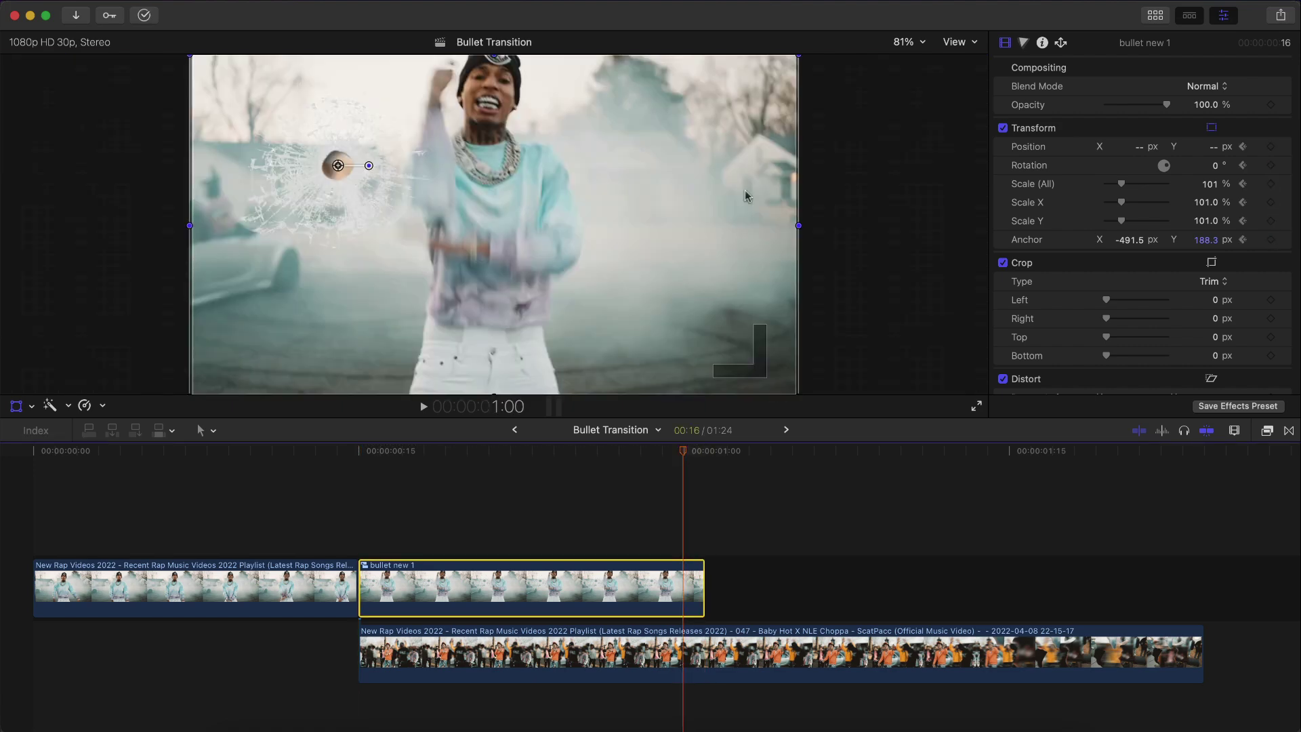
{"action": "left_click", "coordinate": [906, 42]}
{"action": "left_click", "coordinate": [916, 112]}
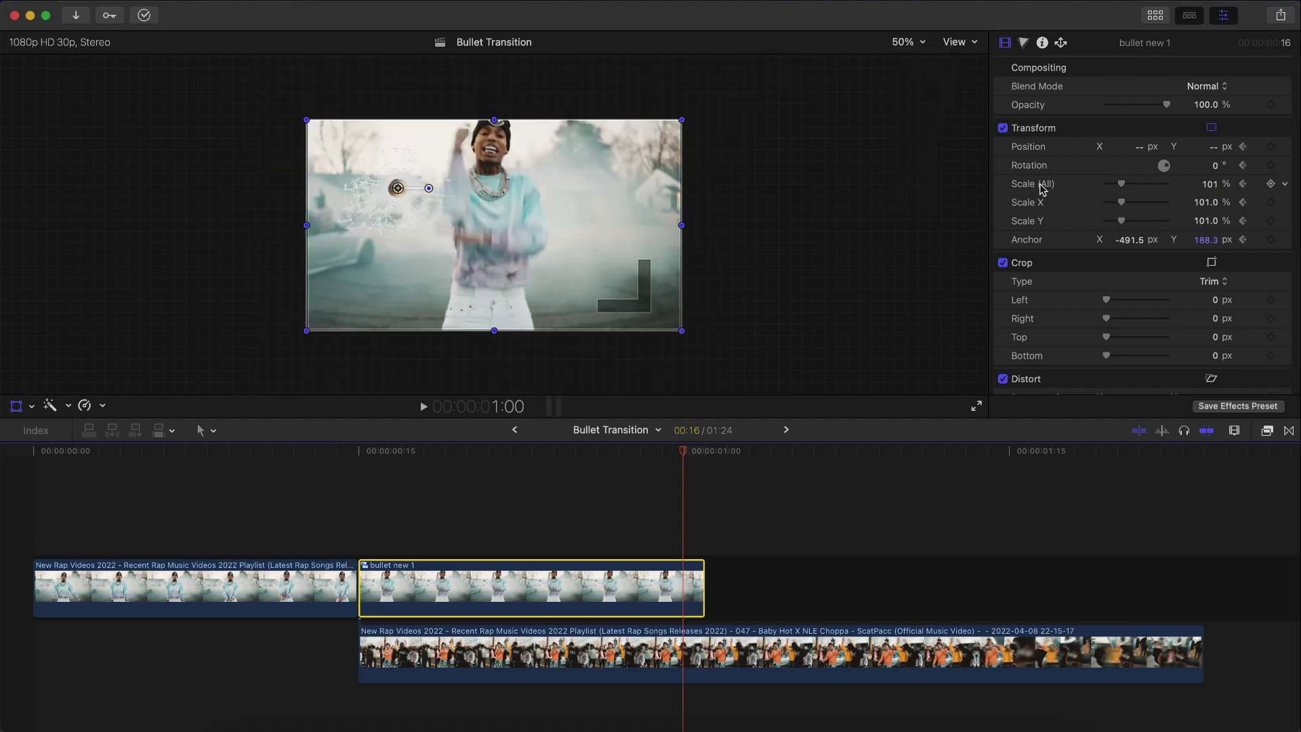
{"action": "mouse_move", "coordinate": [1212, 189]}
{"action": "left_mouse_down"}
{"action": "mouse_move", "coordinate": [1217, 125]}
{"action": "mouse_move", "coordinate": [1211, 189]}
{"action": "left_mouse_up"}
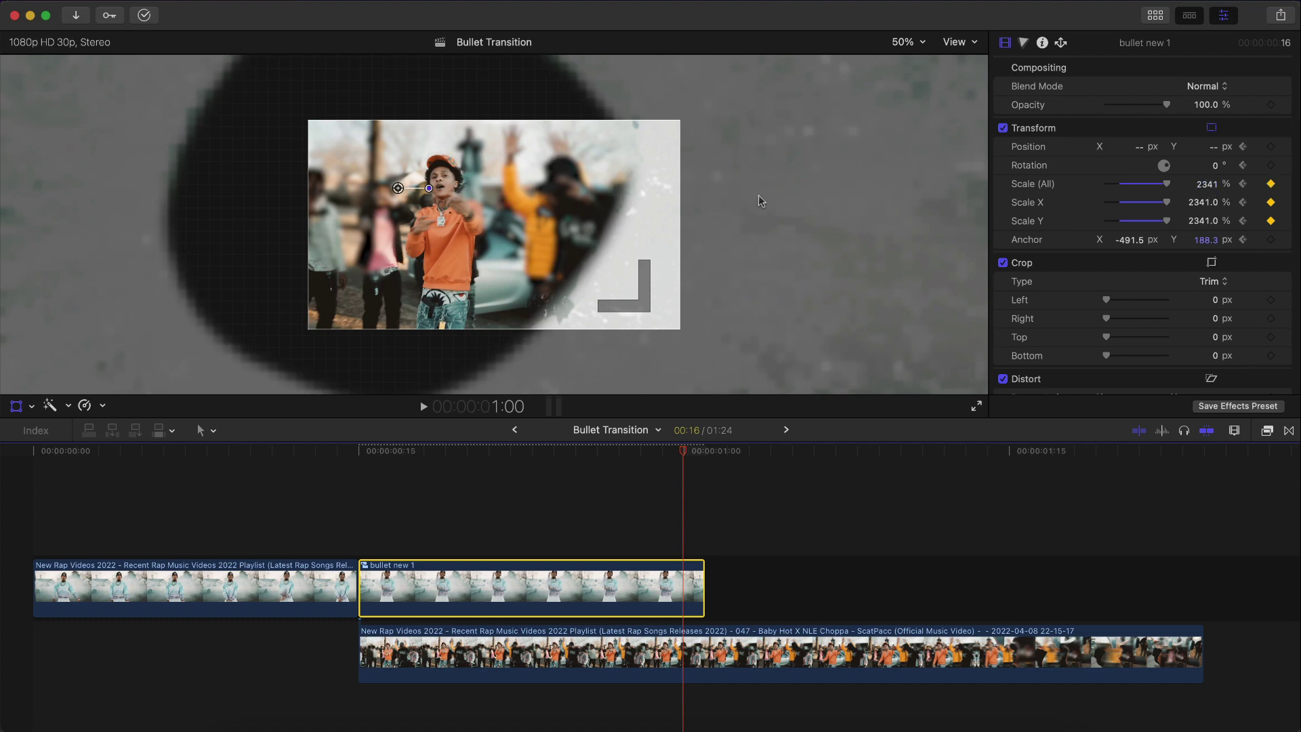
{"action": "left_click", "coordinate": [968, 69]}
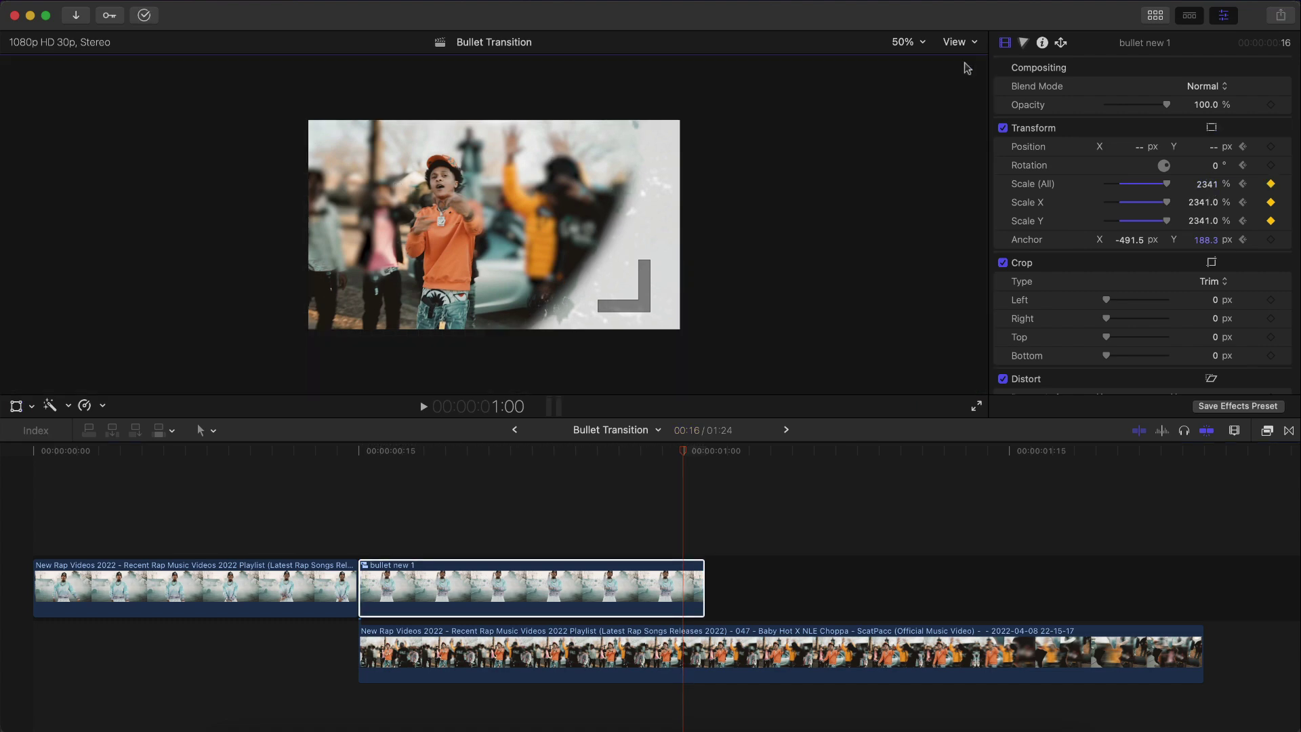
- Fit the picture to the viewer and play back the zoom through the bullet hole
{"action": "left_click", "coordinate": [908, 44]}
{"action": "left_click", "coordinate": [917, 58]}
{"action": "key", "text": "Home"}
{"action": "key", "text": "space"}
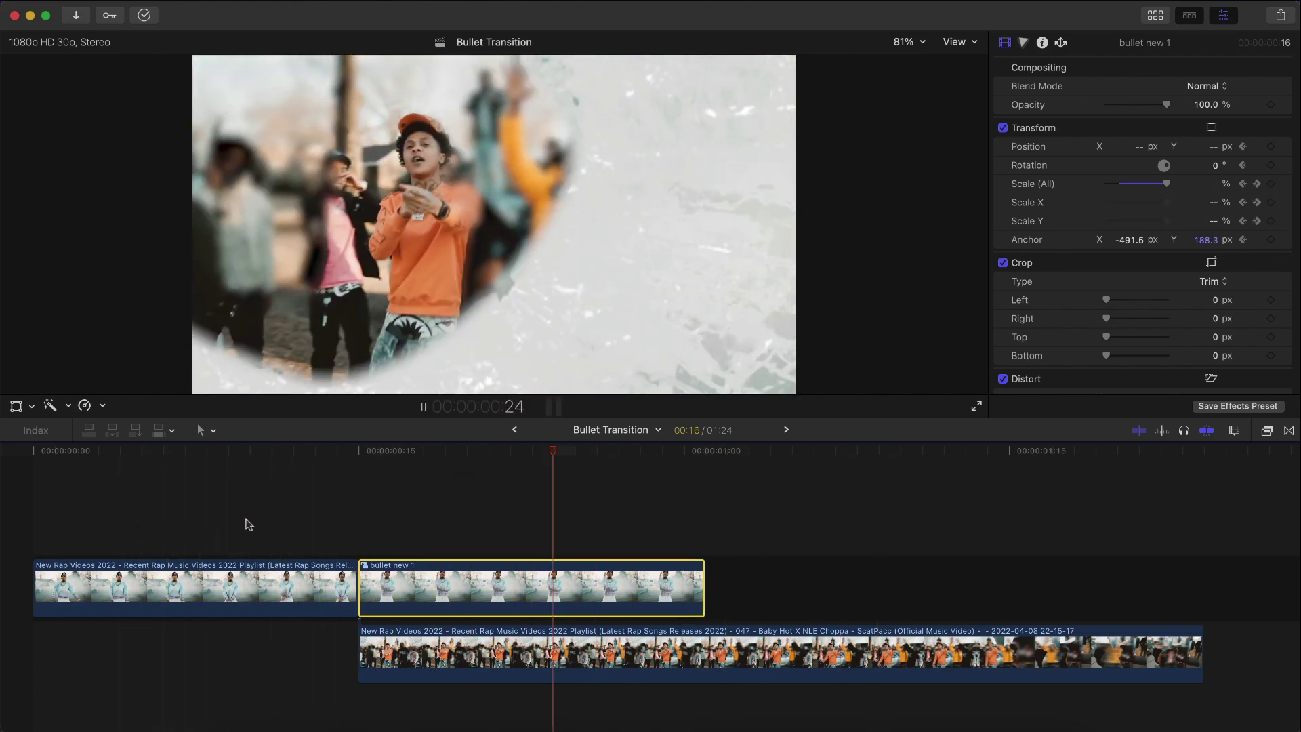
{"action": "key", "text": "space"}
{"action": "key", "text": "space"}
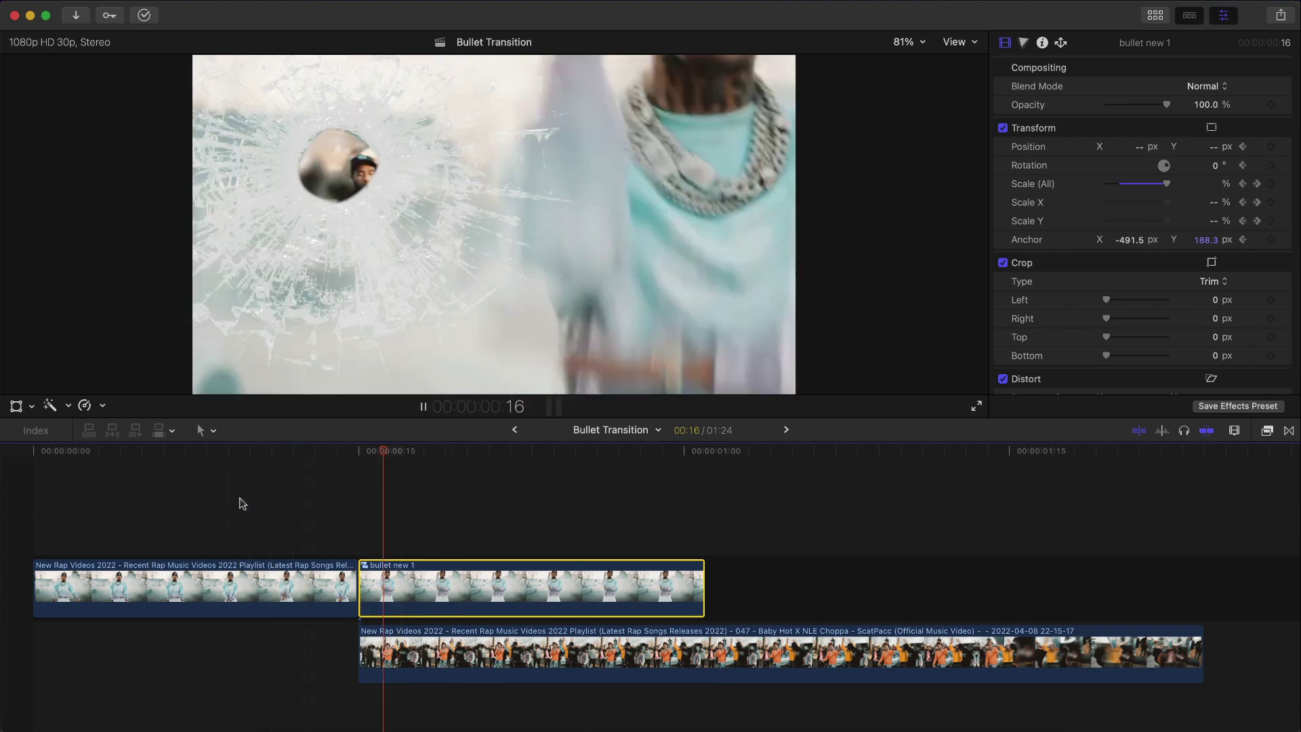
{"action": "key", "text": "space"}
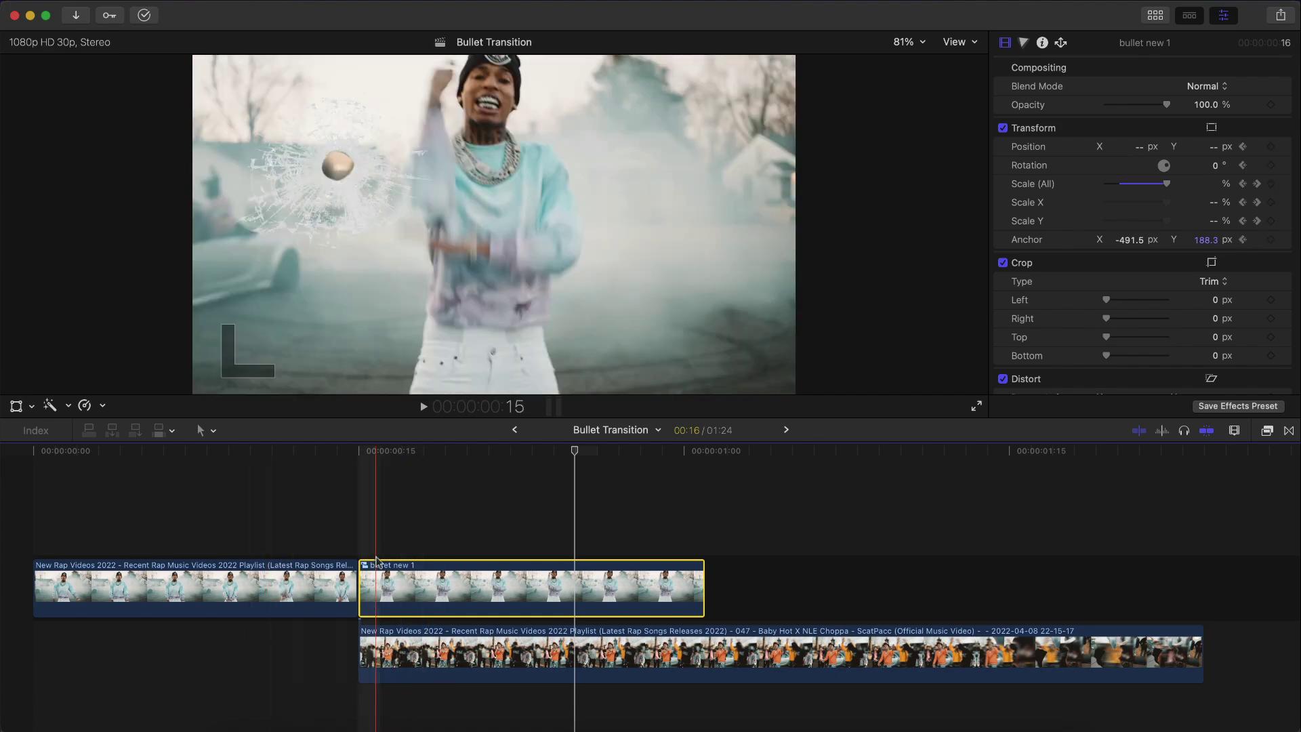
- Copy the Bullet-Holes-PNG-Background clip from inside the bullet new 1 compound clip and paste it at the cut in the Bullet Transition project
{"action": "double_click", "coordinate": [415, 578]}
{"action": "left_click", "coordinate": [264, 522]}
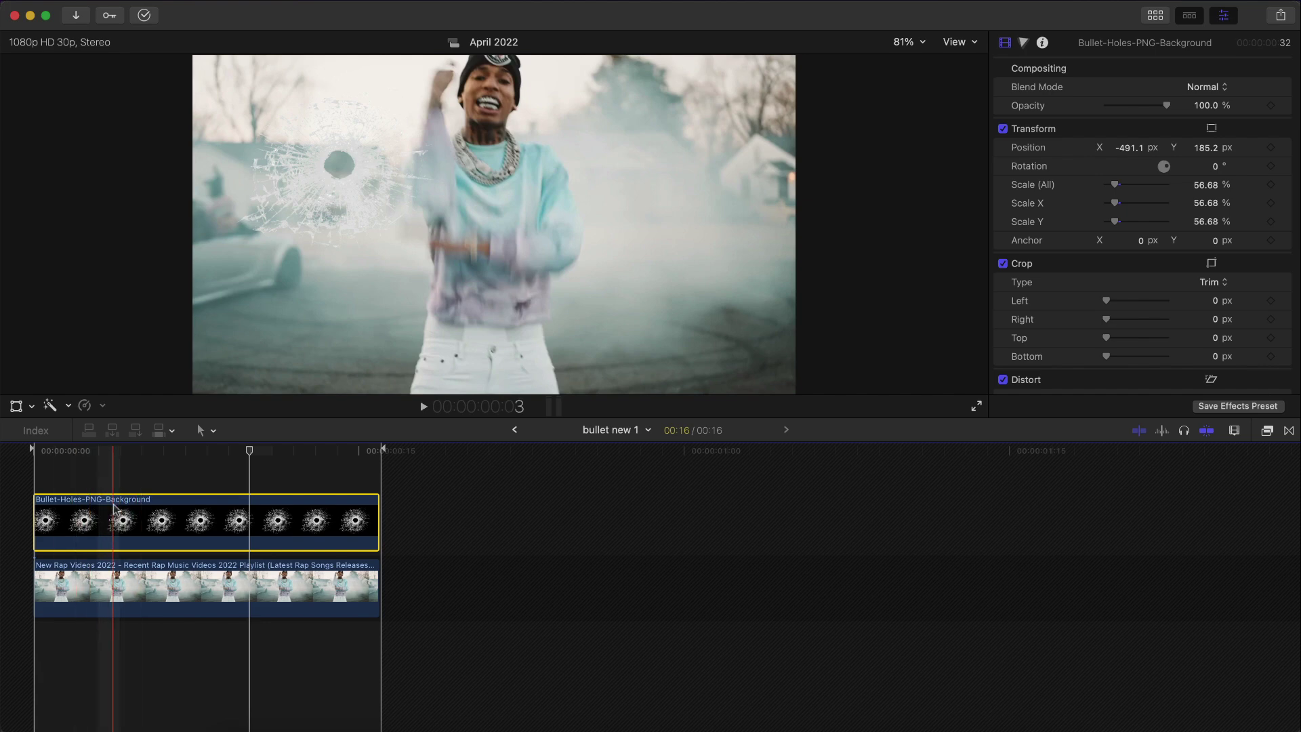
{"action": "left_click", "coordinate": [515, 430]}
{"action": "left_click", "coordinate": [359, 454]}
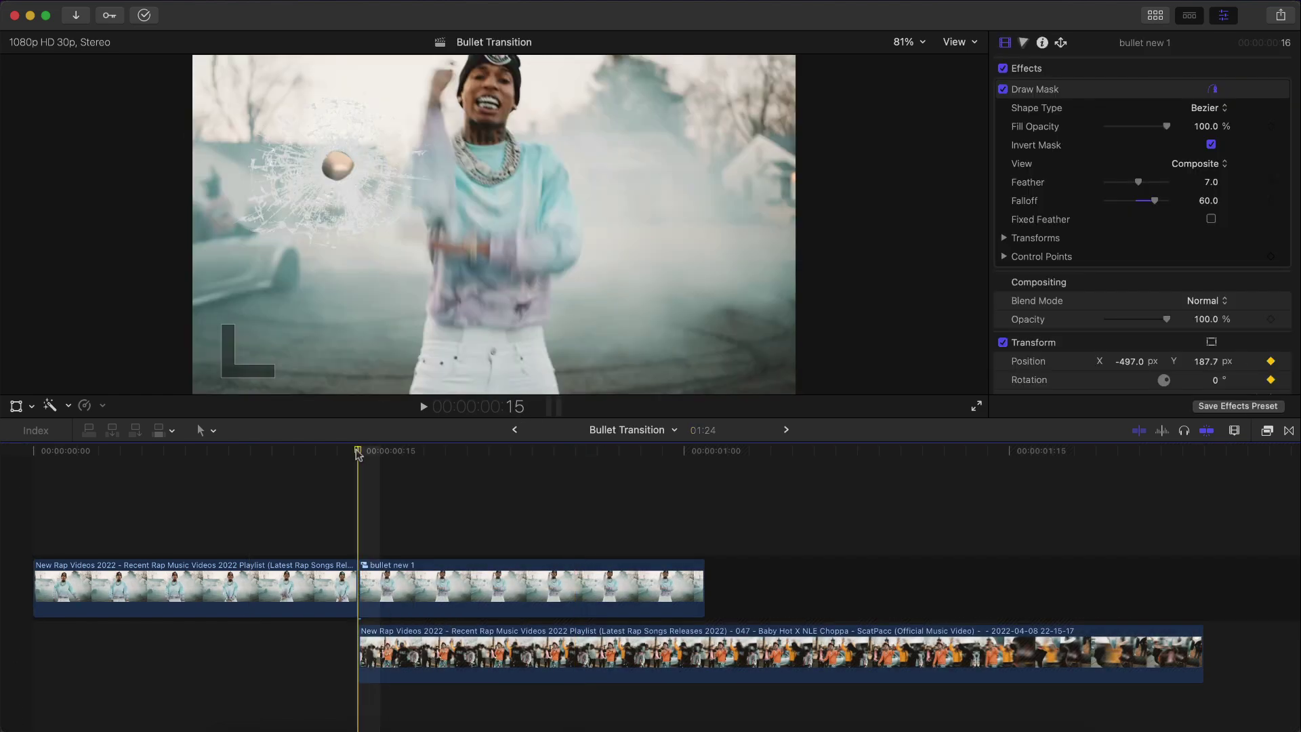
{"action": "key", "text": "super+v"}
- Extend the pasted bullet-hole clip's start about four frames before the cut and trim its end back to the cut
{"action": "left_click_drag", "start_coordinate": [361, 498], "coordinate": [275, 500]}
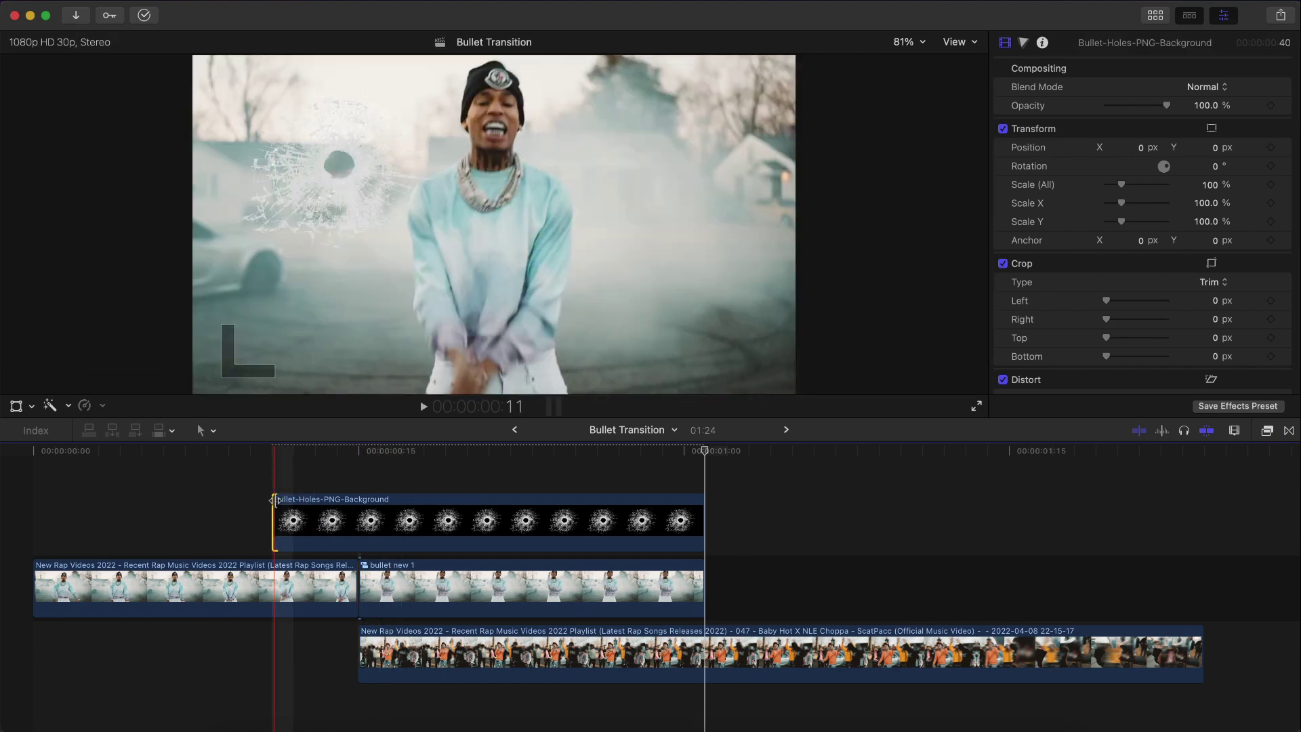
{"action": "left_click", "coordinate": [703, 489]}
{"action": "left_click_drag", "start_coordinate": [706, 516], "coordinate": [369, 519]}
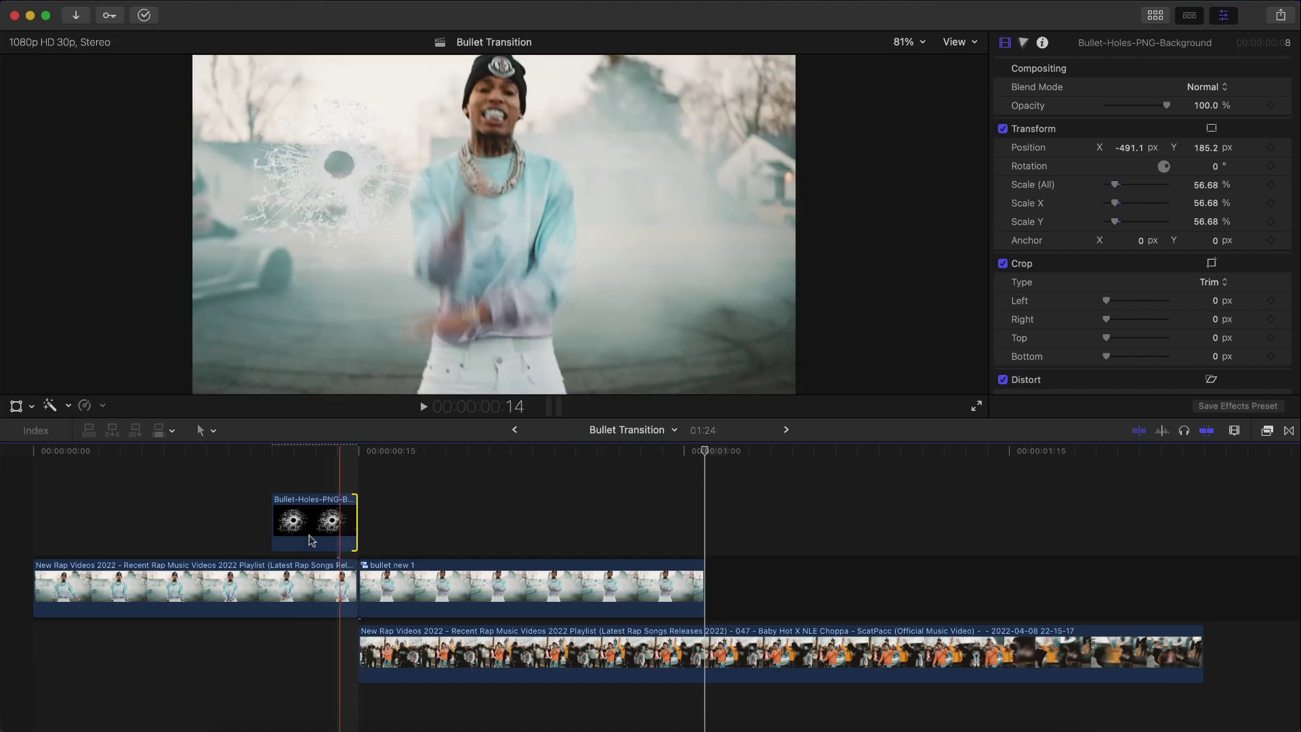
- Play back the transition and extend the bullet-hole overlay's start one frame earlier
{"action": "key", "text": "space"}
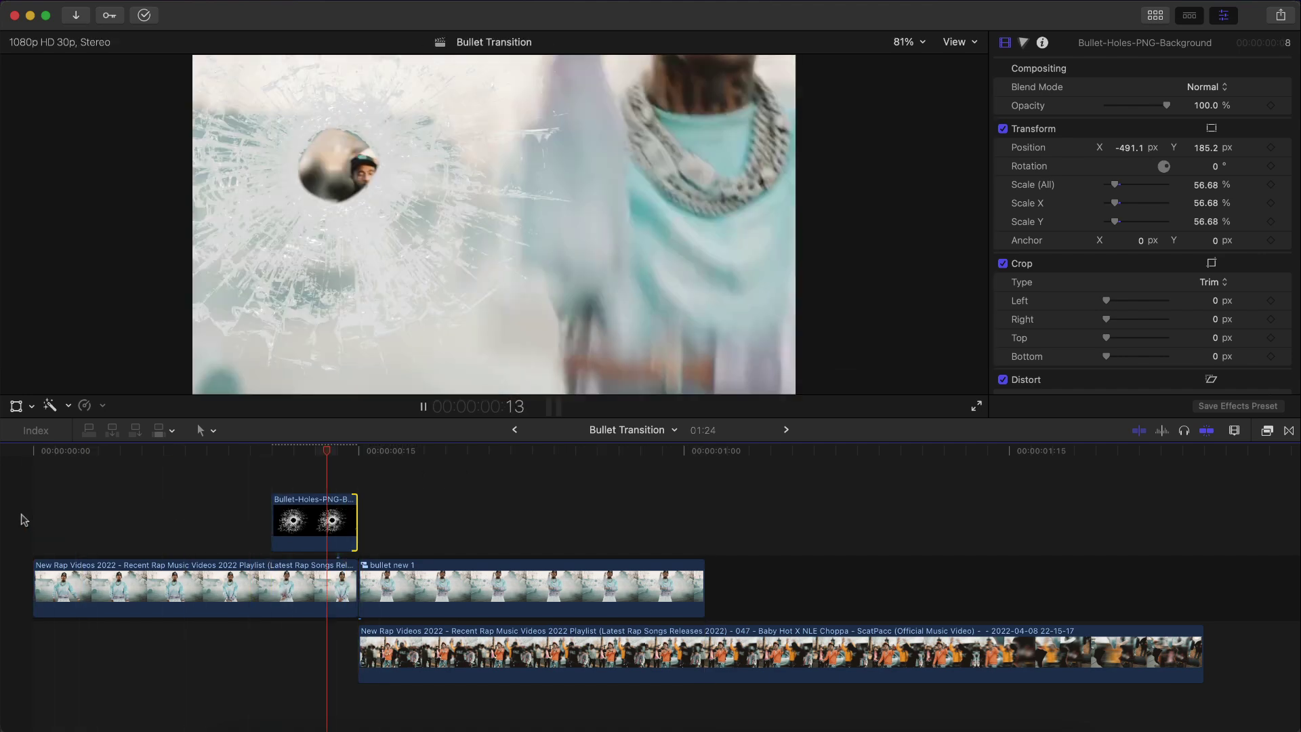
{"action": "key", "text": "space"}
{"action": "left_click_drag", "start_coordinate": [273, 522], "coordinate": [250, 522]}
- Play back the transition repeatedly to check the timing of the bullet-hole overlay and the zoom into the second clip
{"action": "key", "text": "space"}
{"action": "key", "text": "space"}
{"action": "key", "text": "space"}
{"action": "key", "text": "space"}
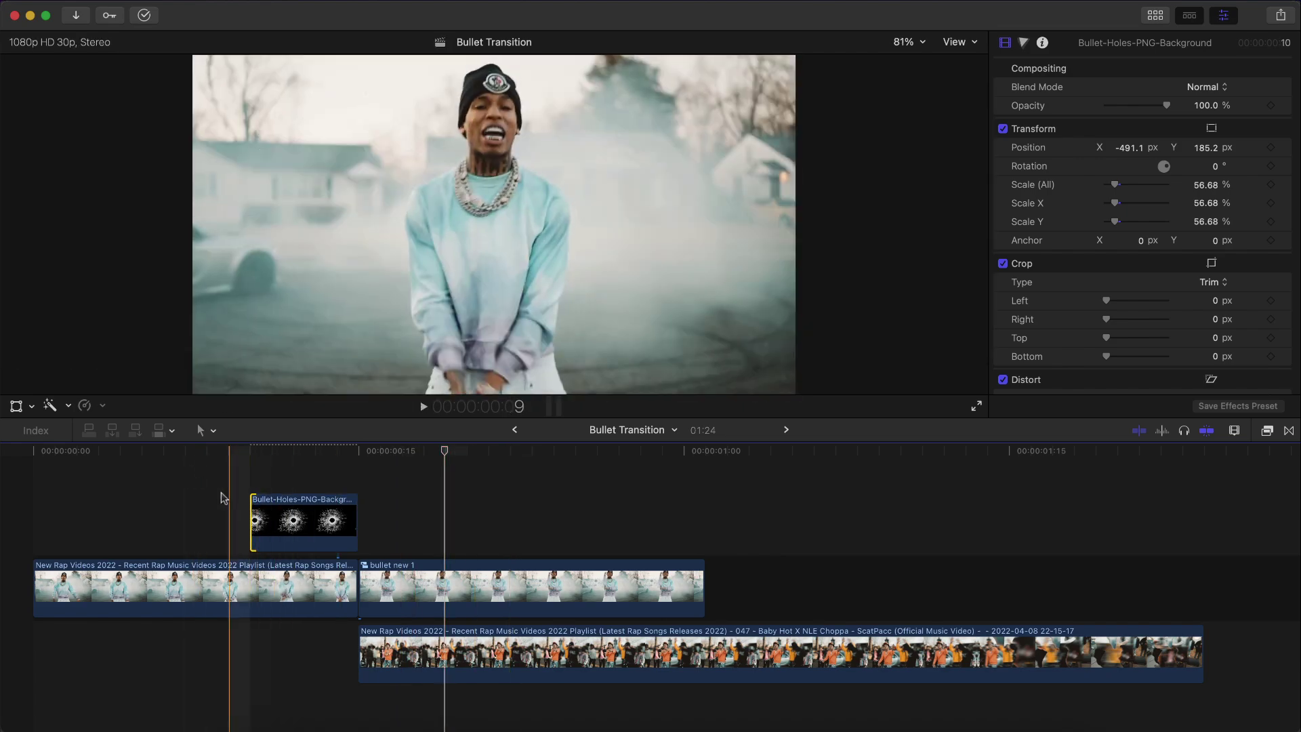
{"action": "key", "text": "space"}
{"action": "key", "text": "space"}
{"action": "key", "text": "space"}
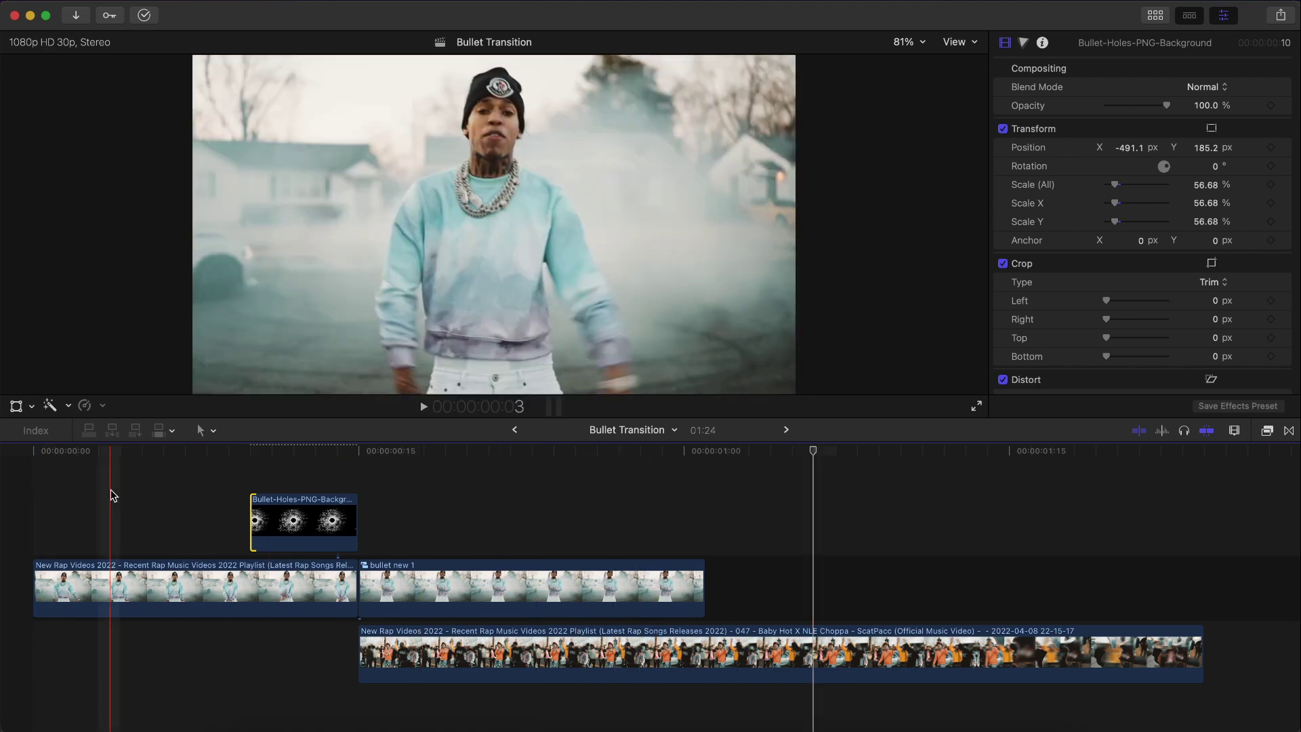
{"action": "key", "text": "space"}
{"action": "key", "text": "space"}
{"action": "key", "text": "space"}
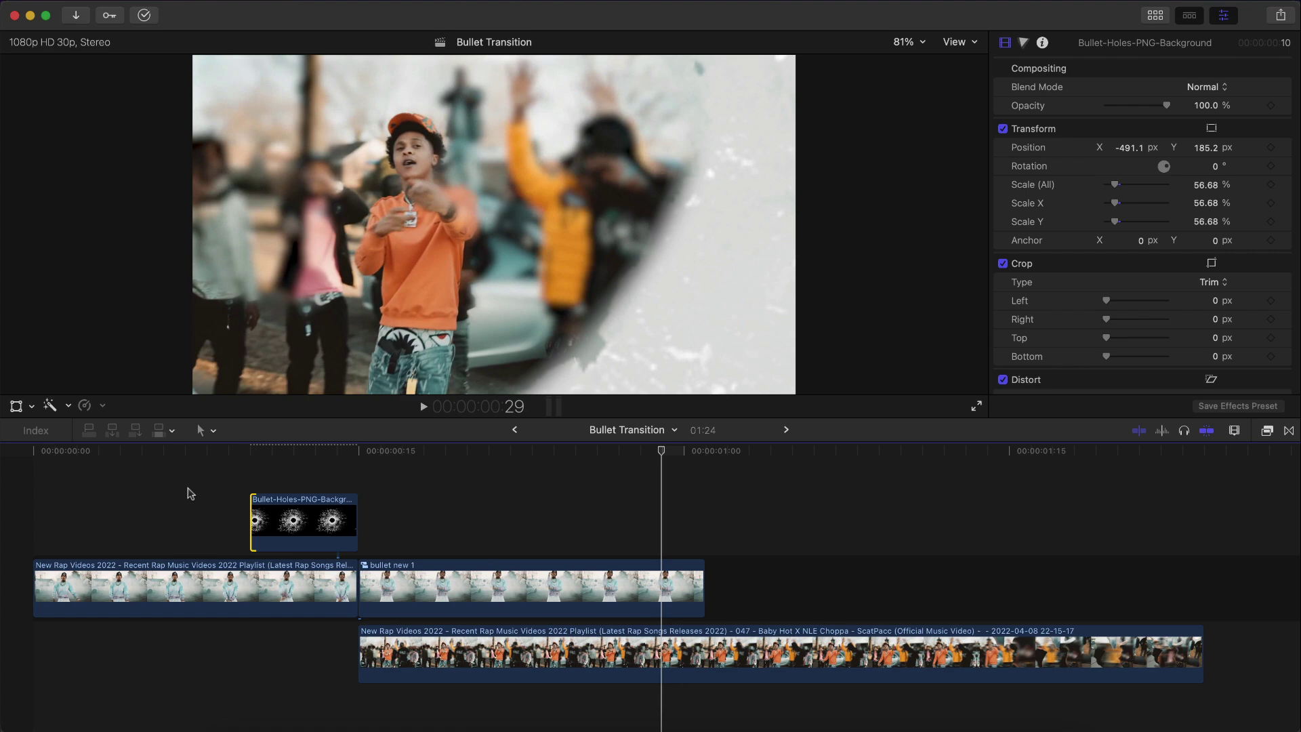
{"action": "key", "text": "space"}
{"action": "key", "text": "space"}
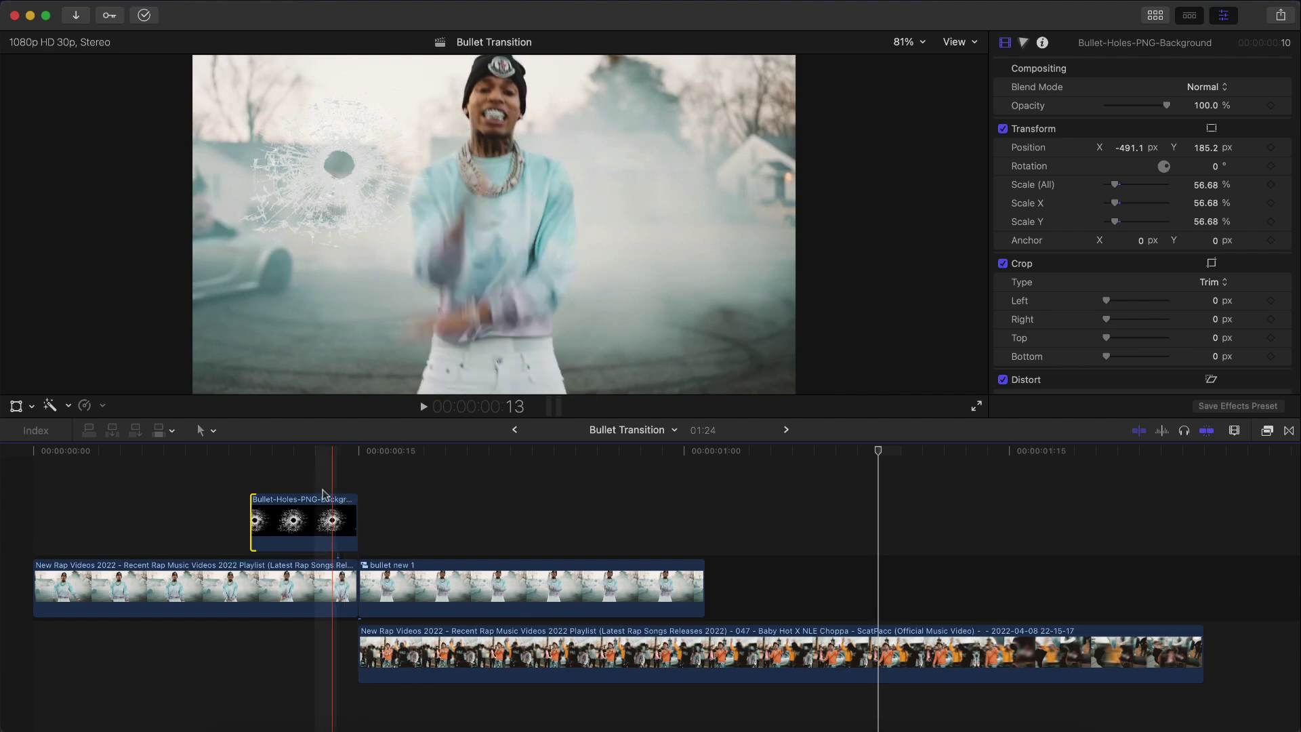
{"action": "key", "text": "space"}
{"action": "key", "text": "space"}
{"action": "key", "text": "space"}
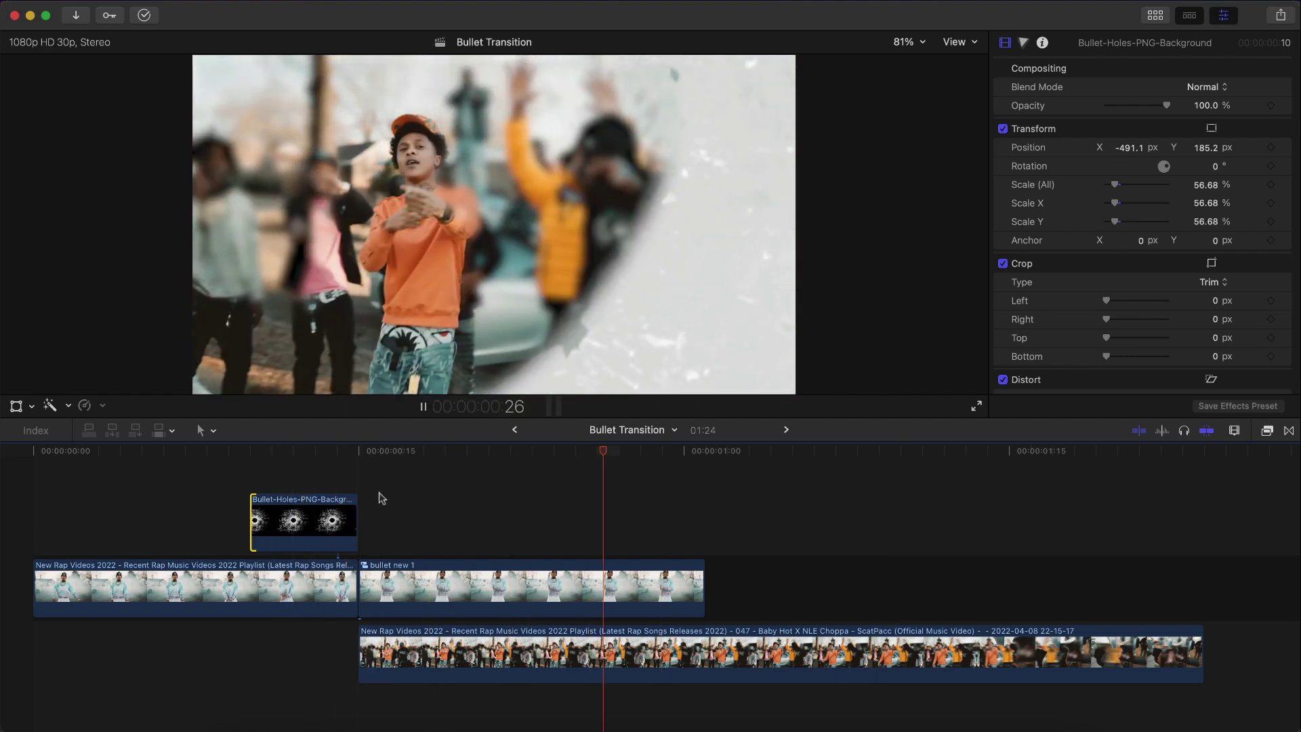
{"action": "key", "text": "space"}
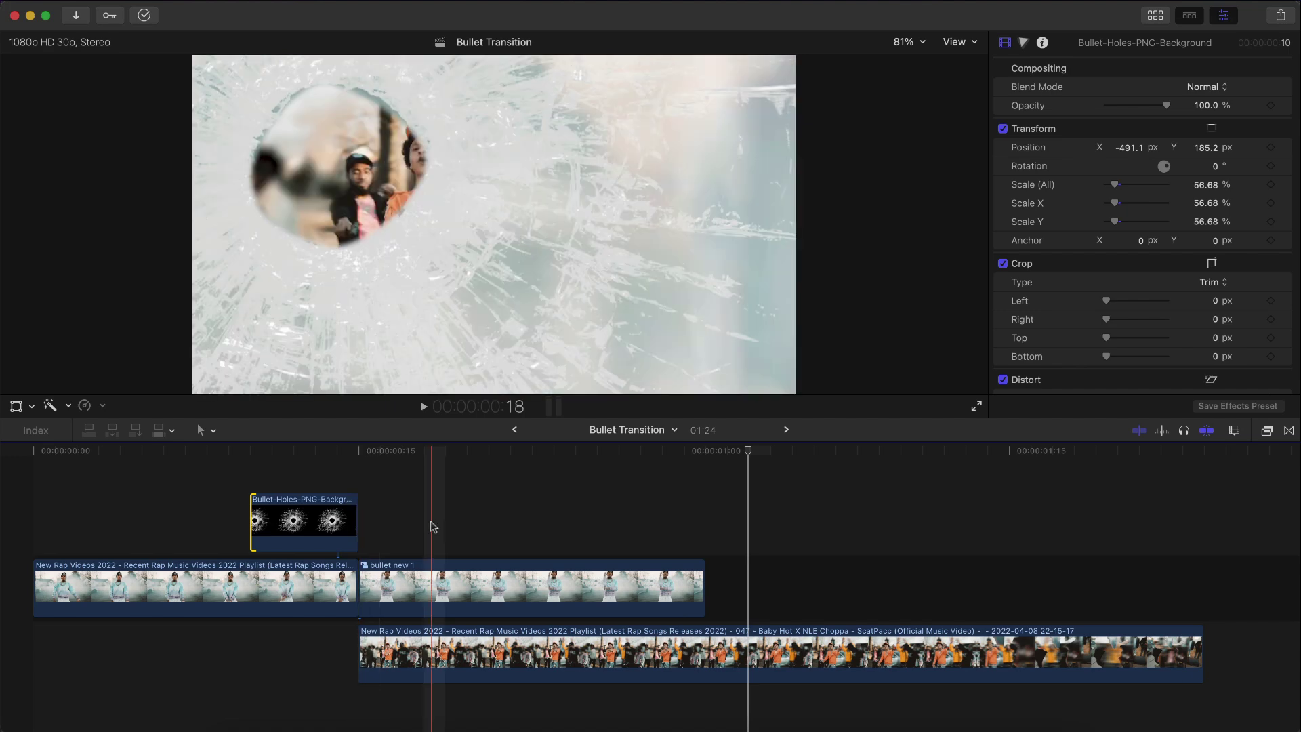
{"action": "key", "text": "space"}
{"action": "key", "text": "space"}
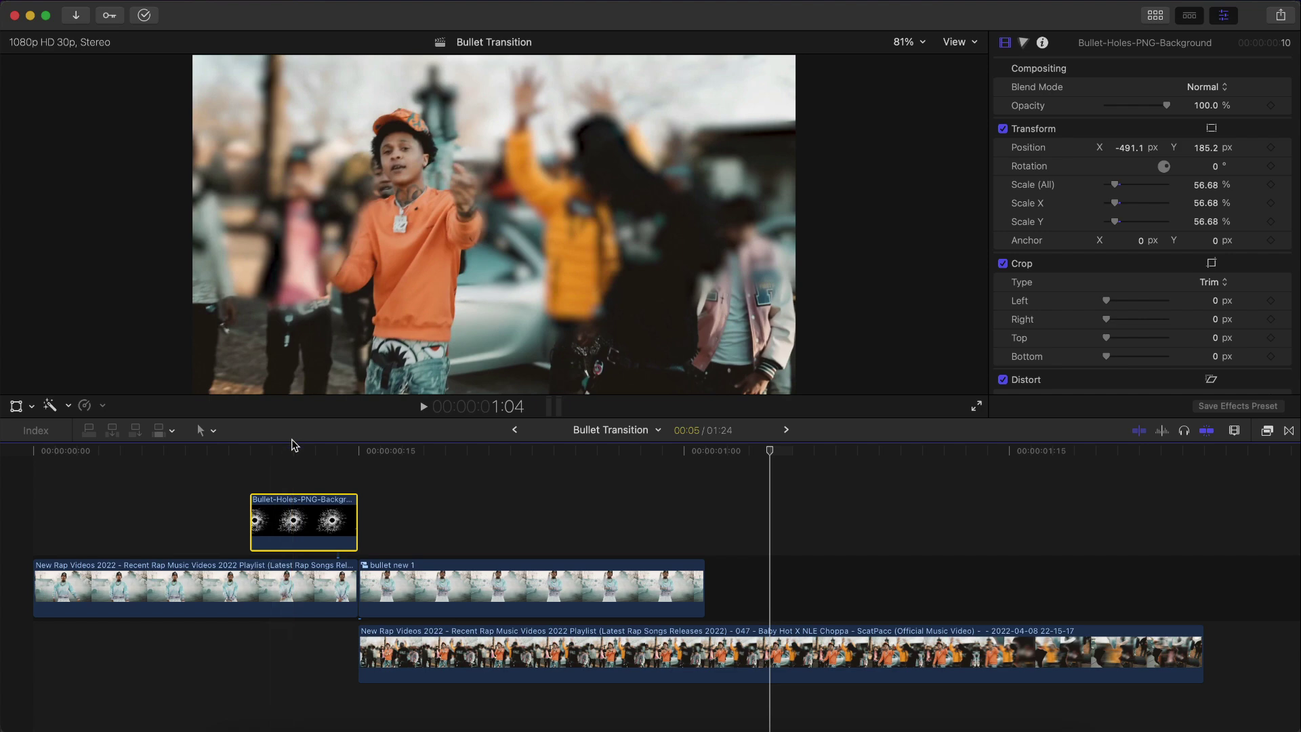
- Review the transition from frame 11 in the bullet-hole overlay, across the cut, to frame 23 of the zoom
{"action": "left_click", "coordinate": [292, 452]}
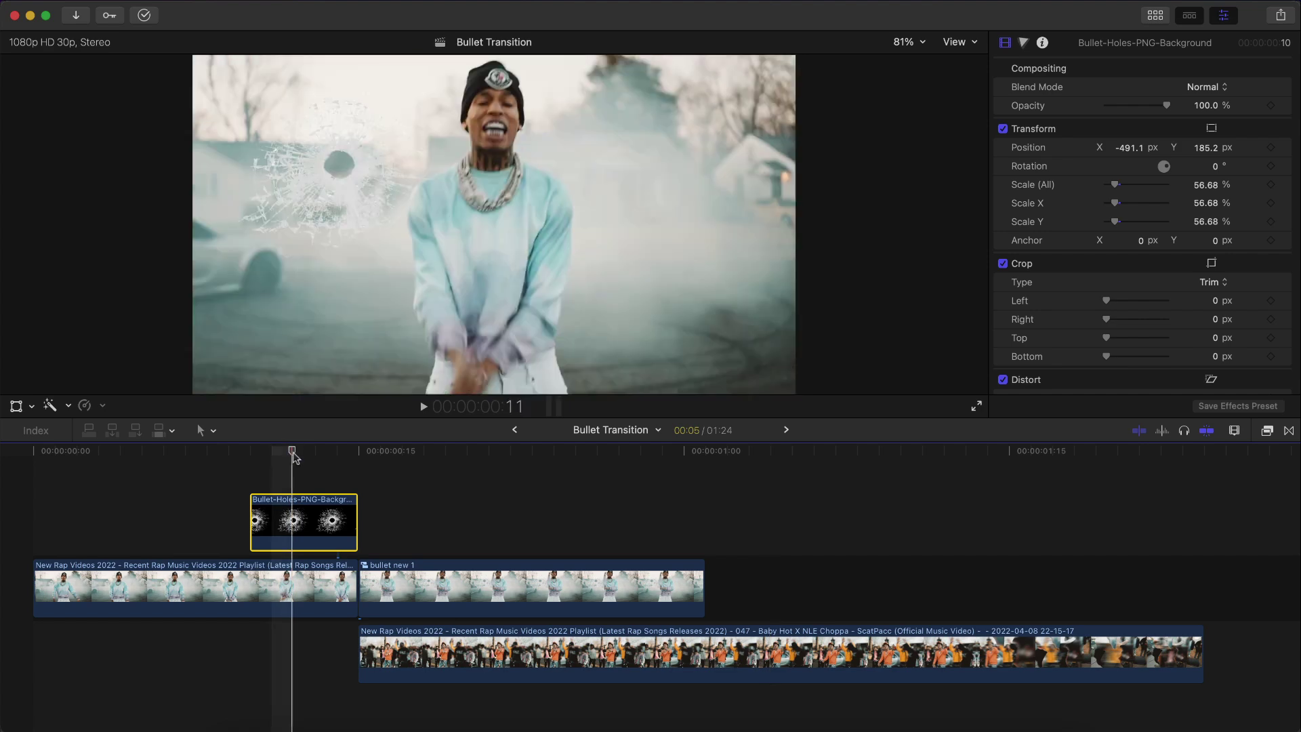
{"action": "key", "text": "l"}
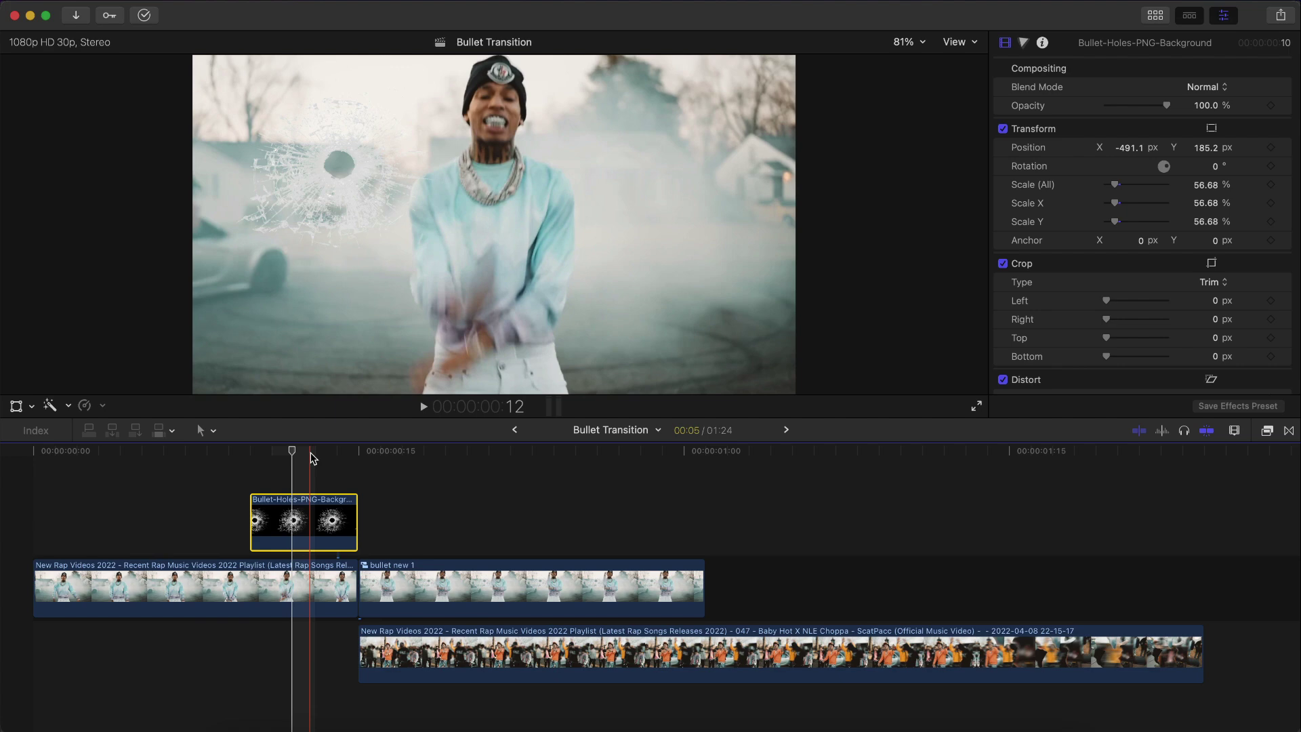
{"action": "key", "text": "l"}
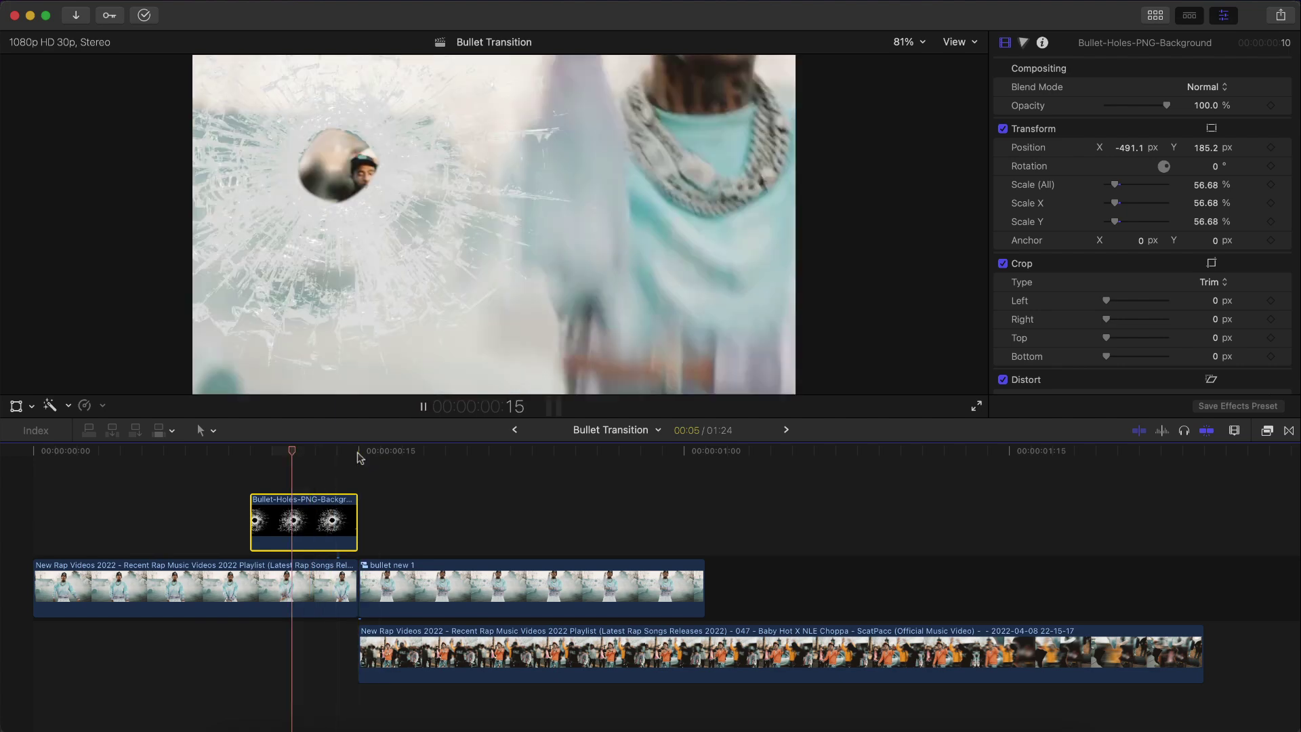
{"action": "left_click", "coordinate": [539, 459]}
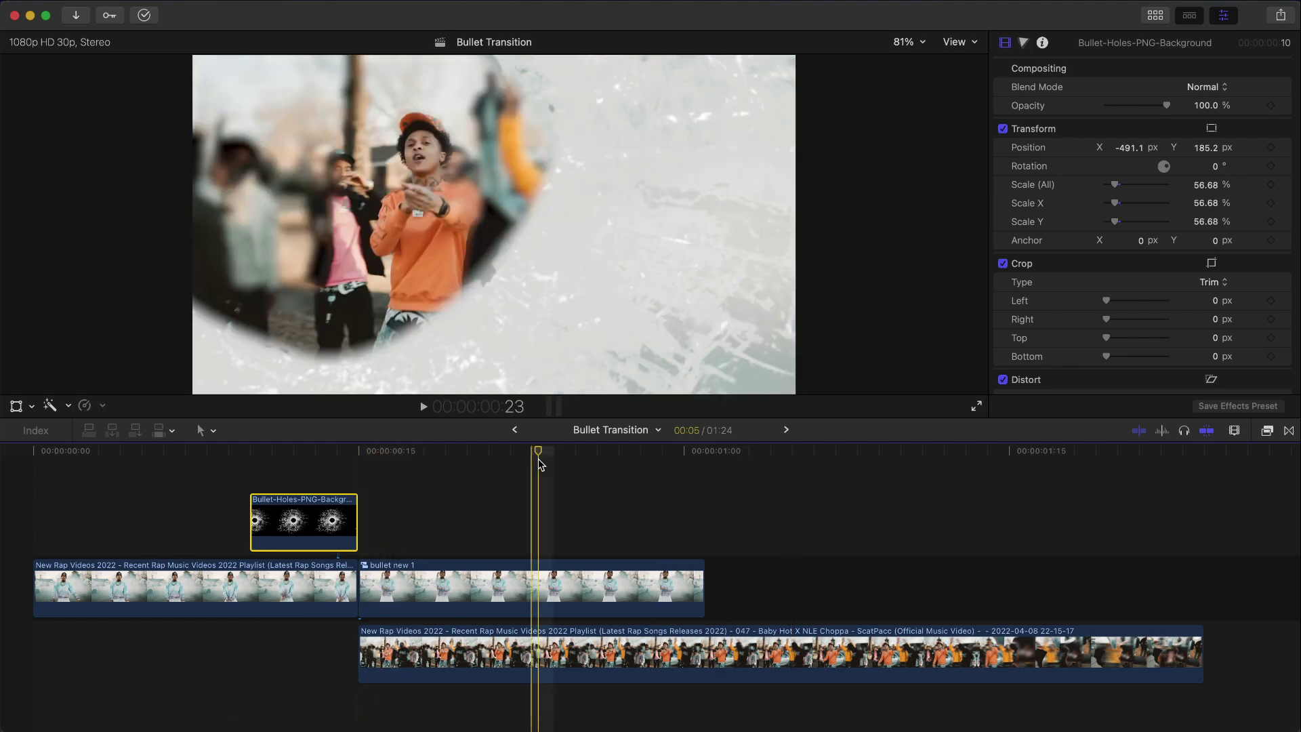